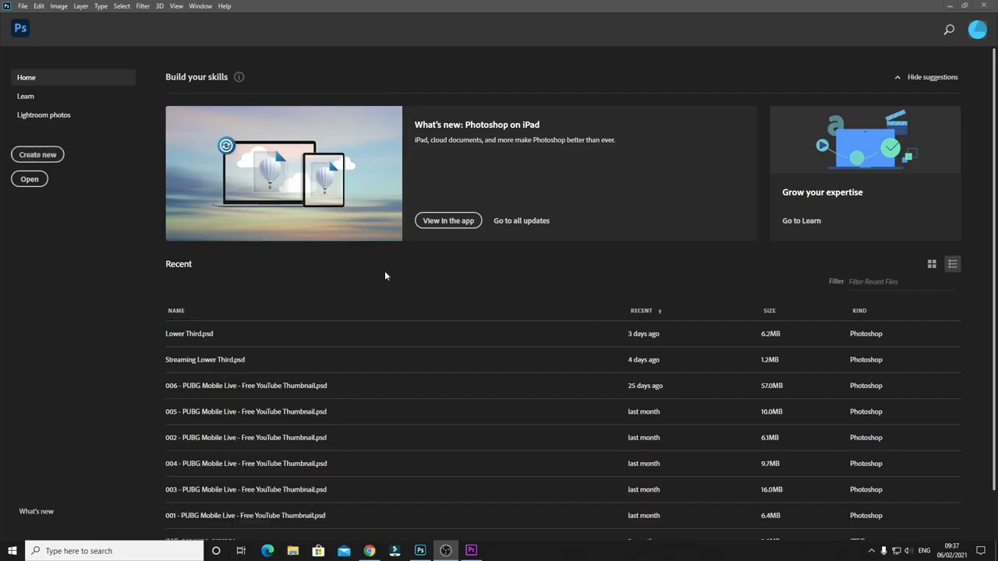
# Create a new landscape document of 1920 × 1080 pixels at 72 pixels/inch in RGB Color with a white background
pyautogui.click(43, 156)
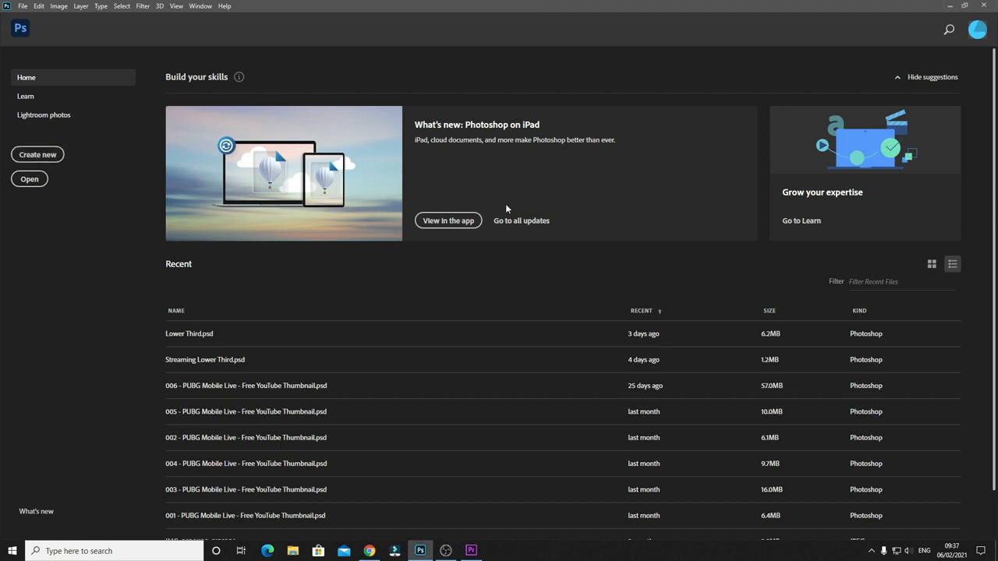
pyautogui.click(44, 159)
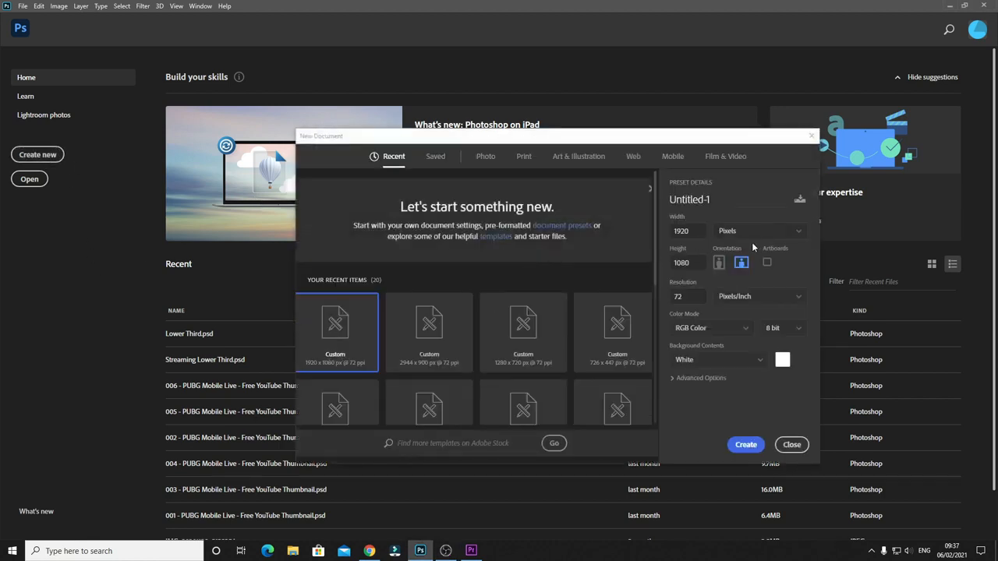
pyautogui.click(747, 232)
pyautogui.click(745, 255)
pyautogui.click(686, 230)
pyautogui.click(700, 263)
pyautogui.click(744, 446)
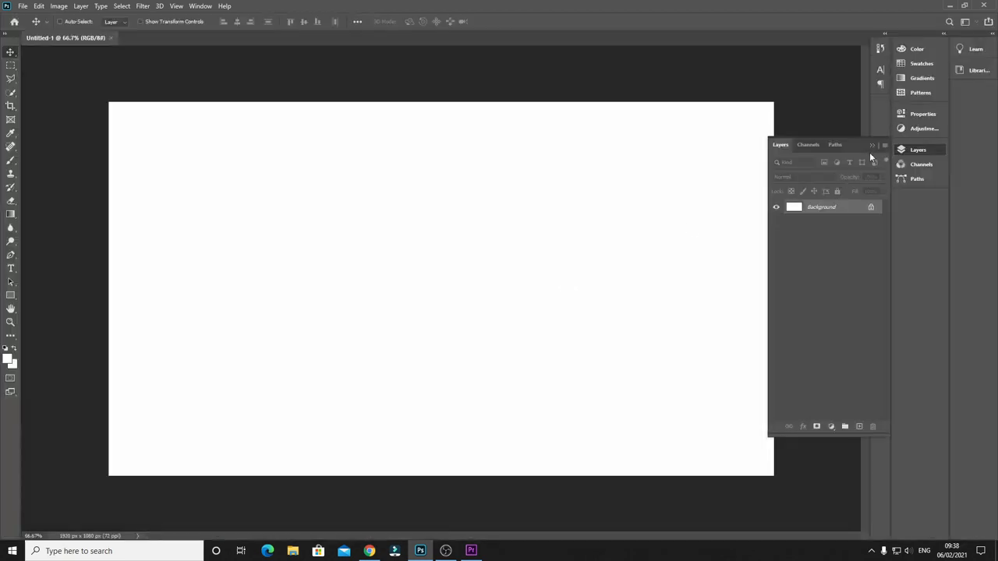
pyautogui.click(872, 146)
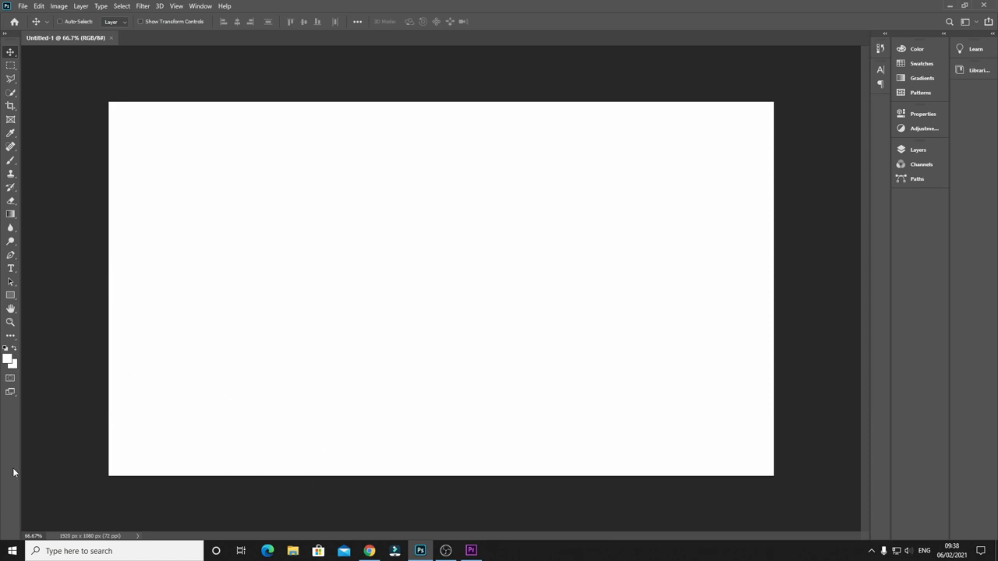
pyautogui.click(293, 552)
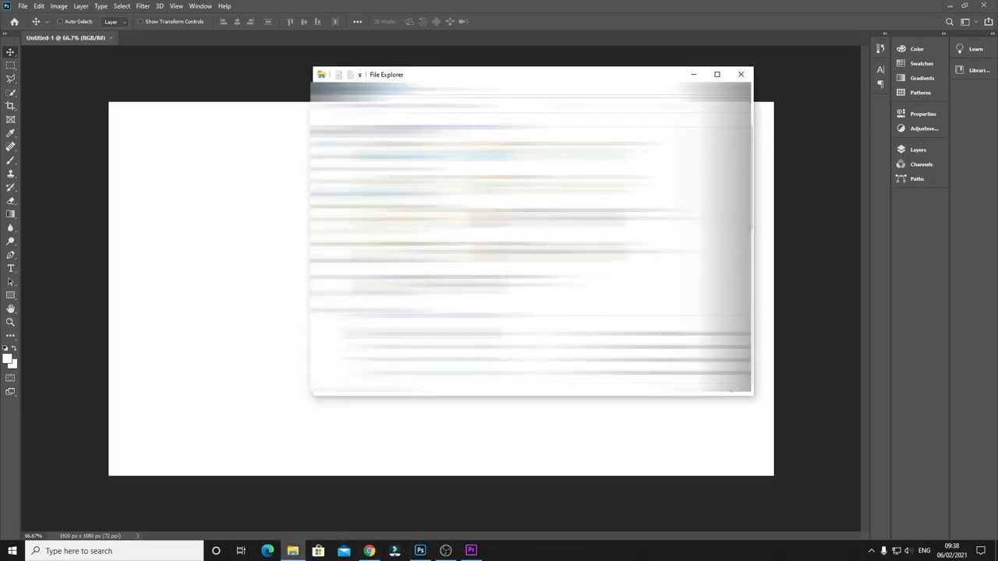
pyautogui.click(343, 222)
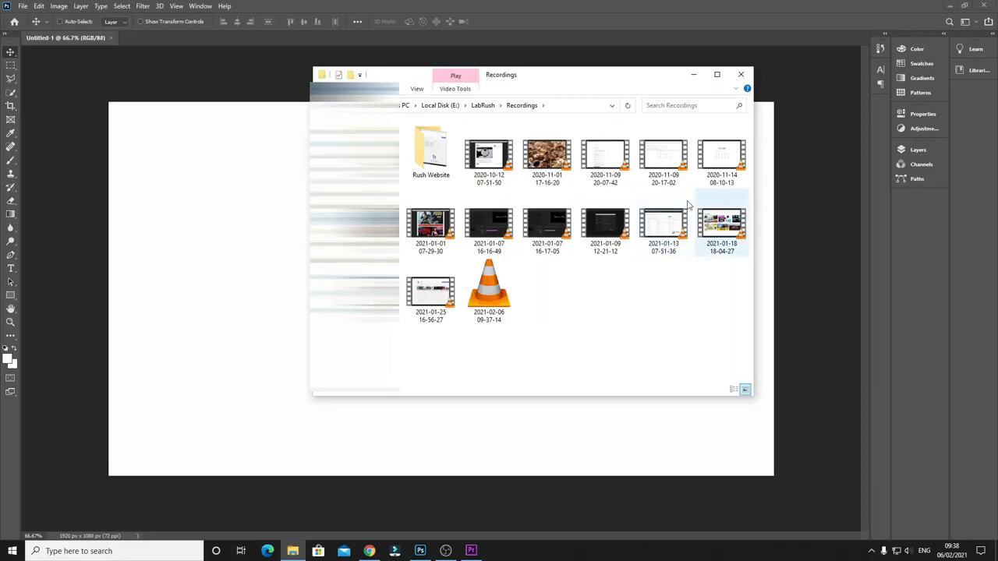
pyautogui.click(501, 157)
pyautogui.doubleClick(502, 157)
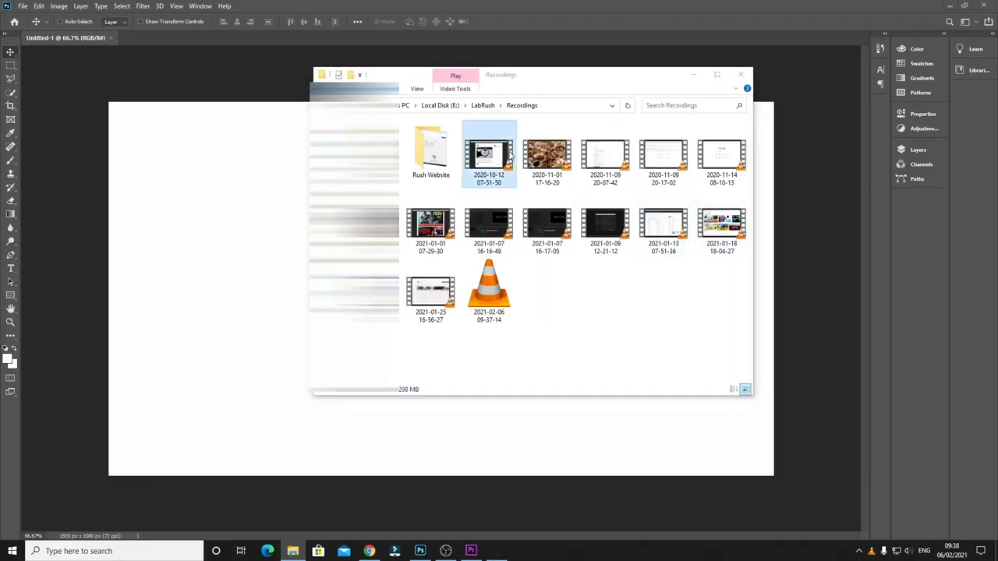
pyautogui.click(598, 331)
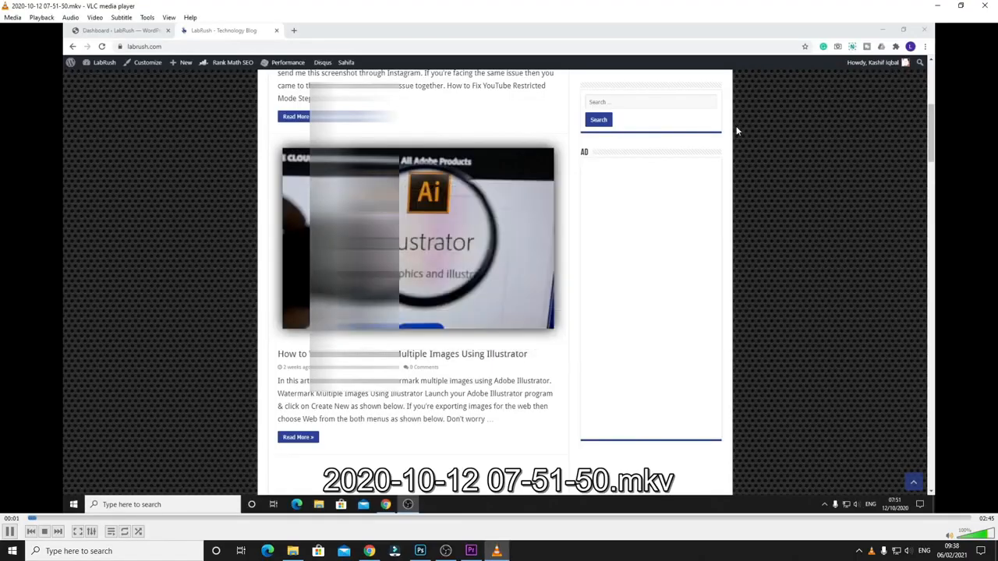
pyautogui.doubleClick(837, 105)
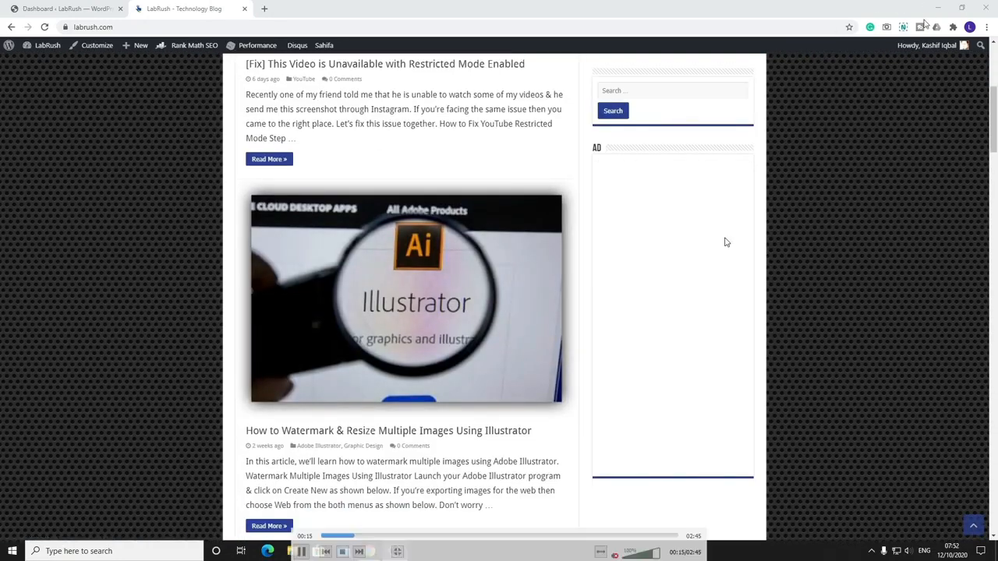
pyautogui.doubleClick(847, 180)
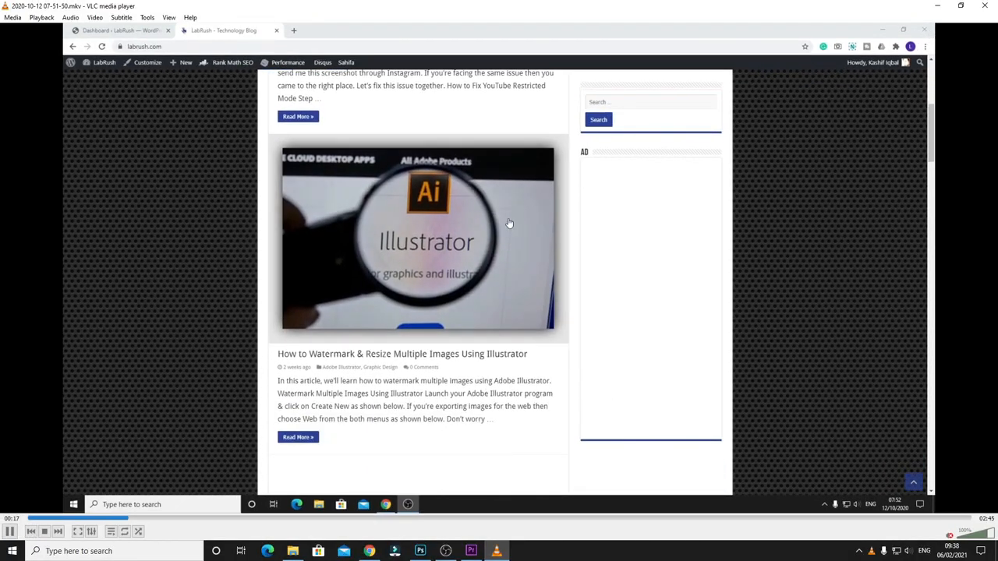
# Return to Photoshop, paste the captured video frame into the blank document, and close the VLC player
pyautogui.click(937, 5)
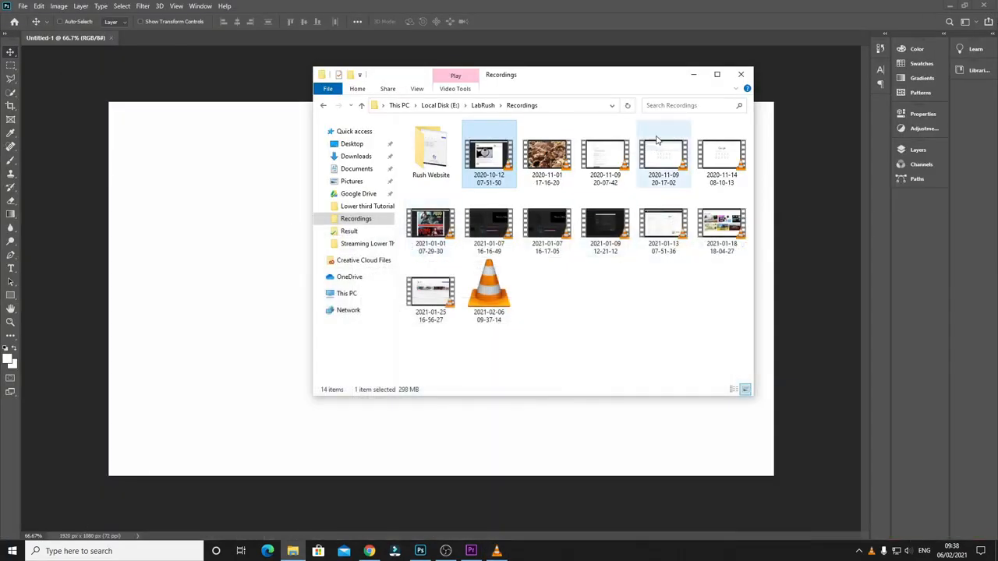
pyautogui.click(693, 75)
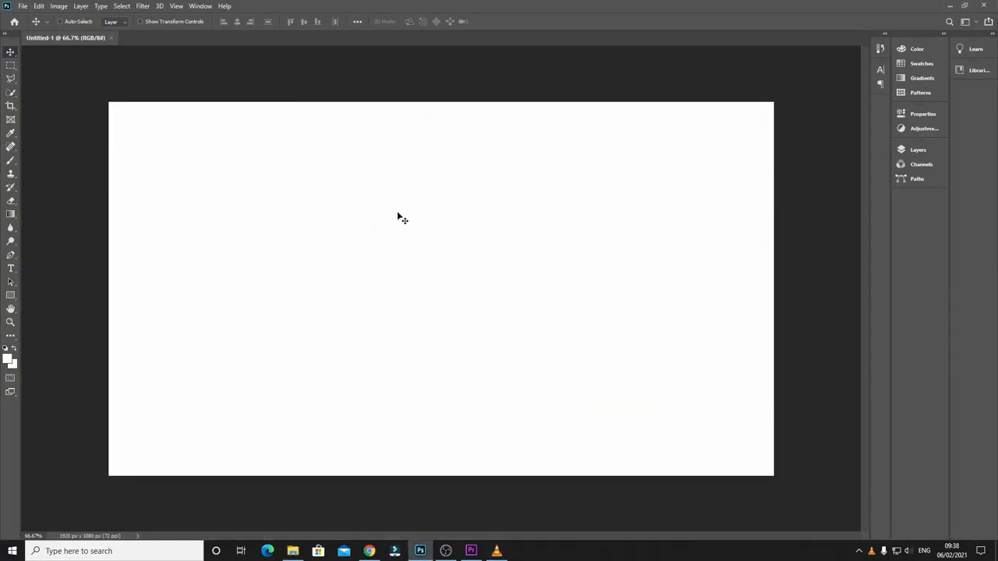
pyautogui.hotkey('ctrl', 'v')
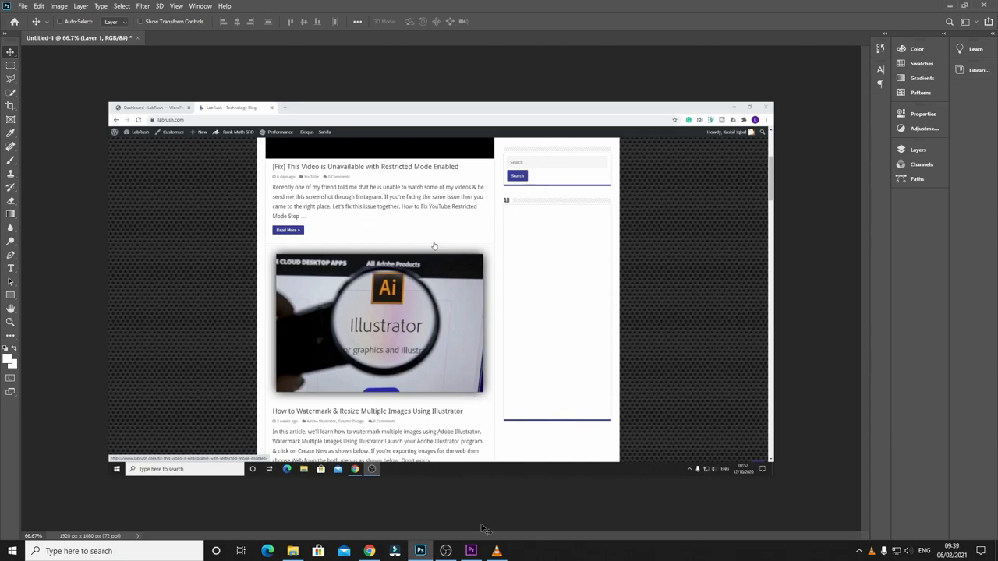
pyautogui.click(496, 551)
pyautogui.click(988, 6)
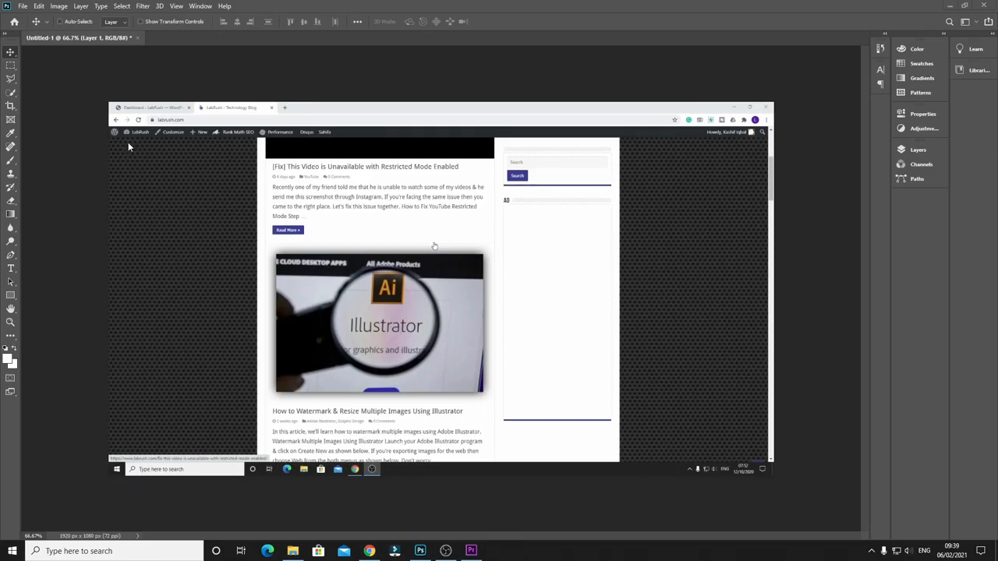
# Save the document on the computer as Lower Third 002.psd with layers and Maximize Compatibility kept on
pyautogui.click(23, 6)
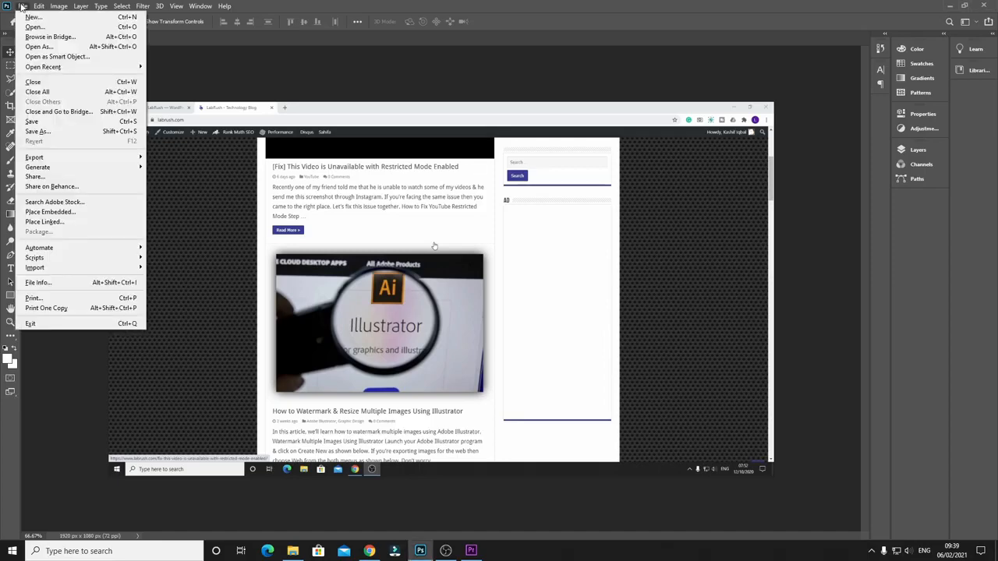
pyautogui.click(62, 132)
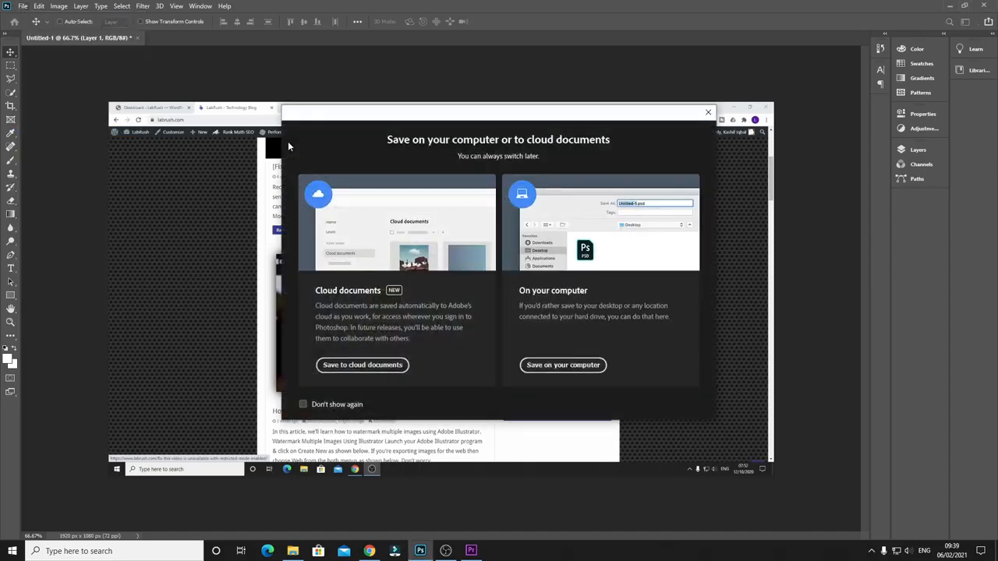
pyautogui.click(538, 364)
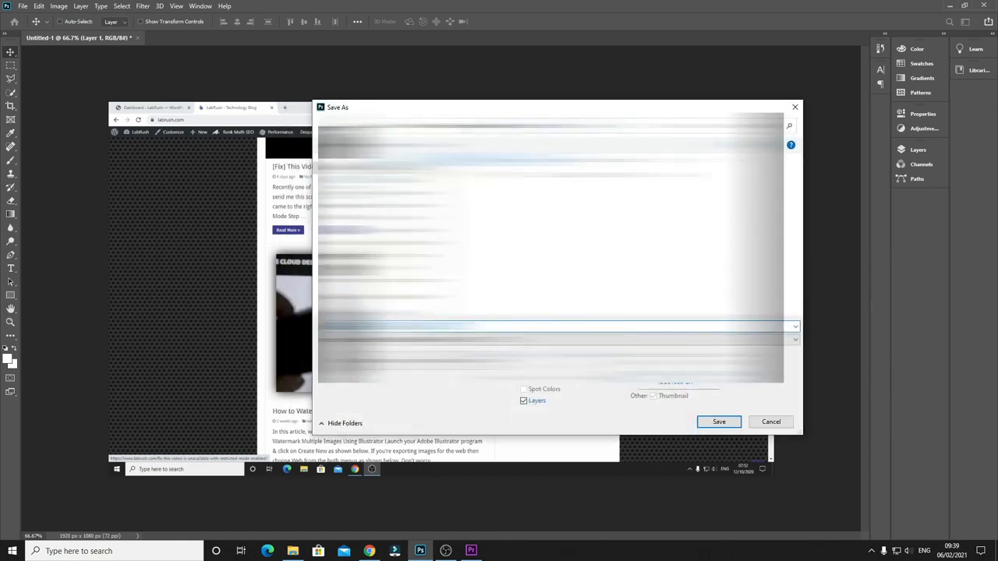
pyautogui.click(472, 186)
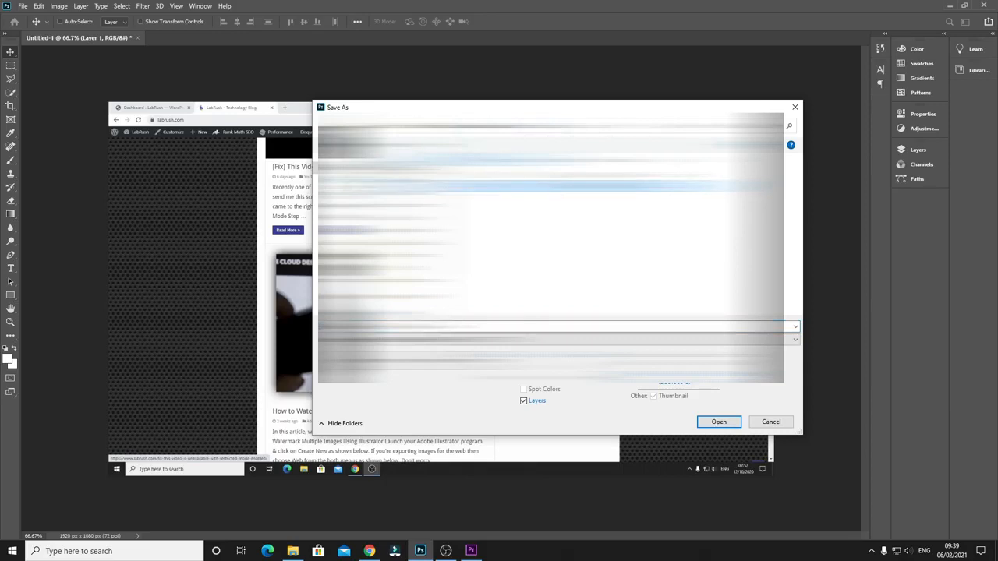
pyautogui.doubleClick(545, 186)
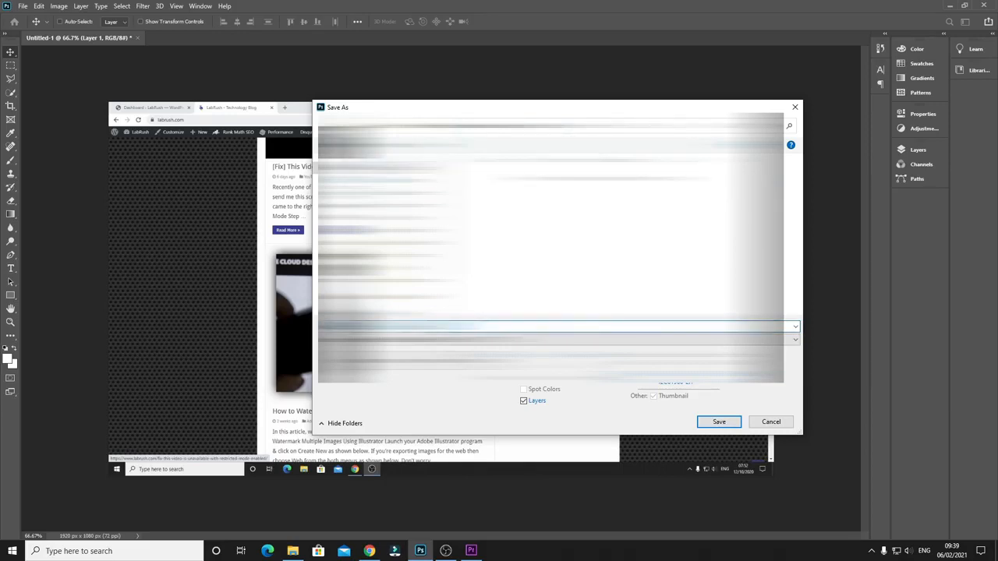
pyautogui.click(436, 326)
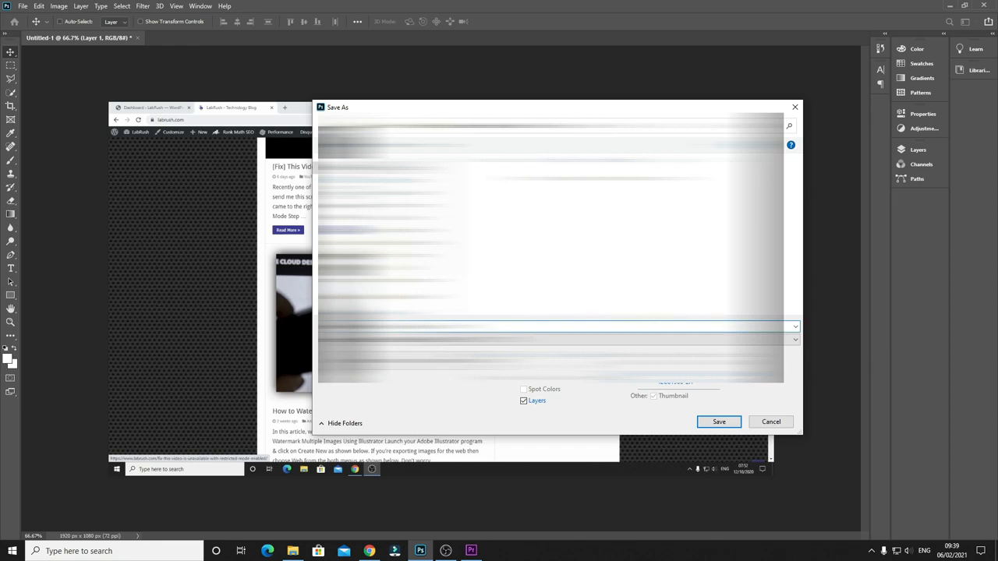
pyautogui.click(718, 422)
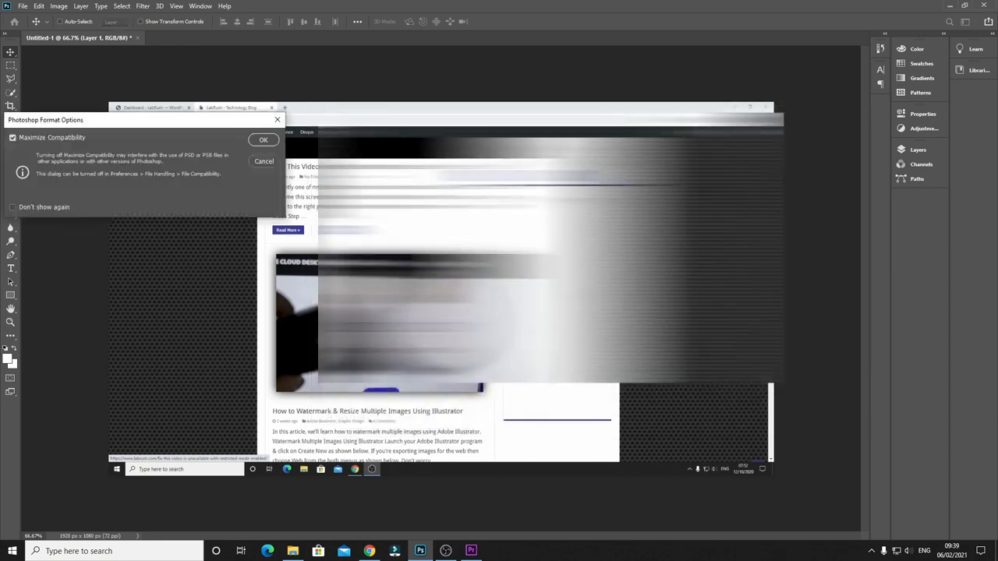
pyautogui.click(262, 141)
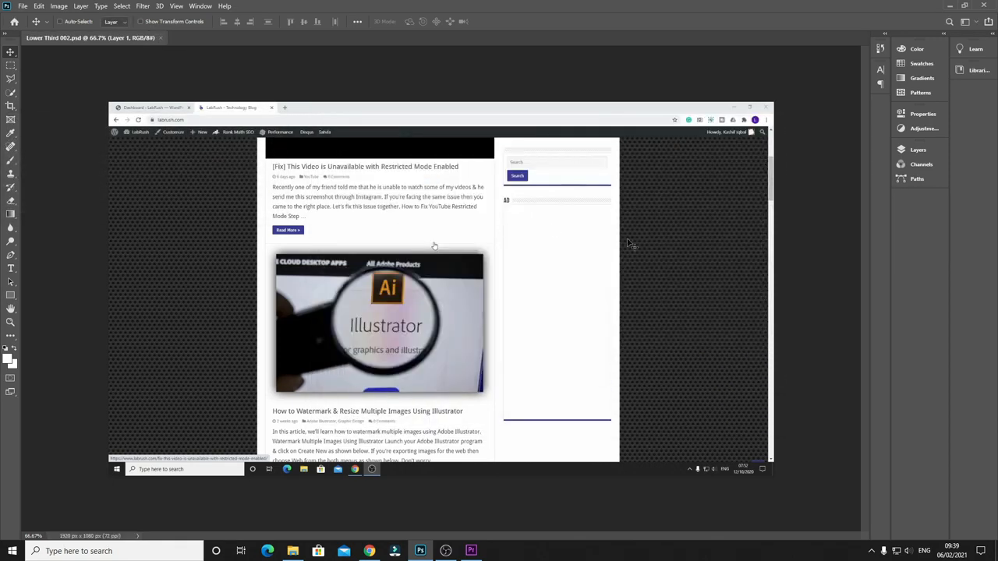
# Delete the Background layer and rename the pasted frame's layer to Video Image
pyautogui.click(917, 149)
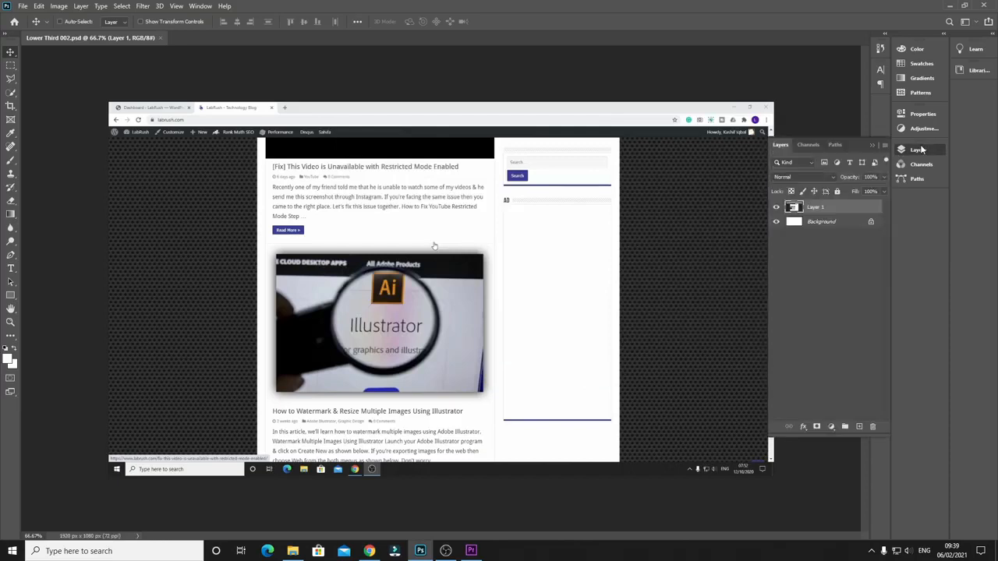
pyautogui.click(850, 226)
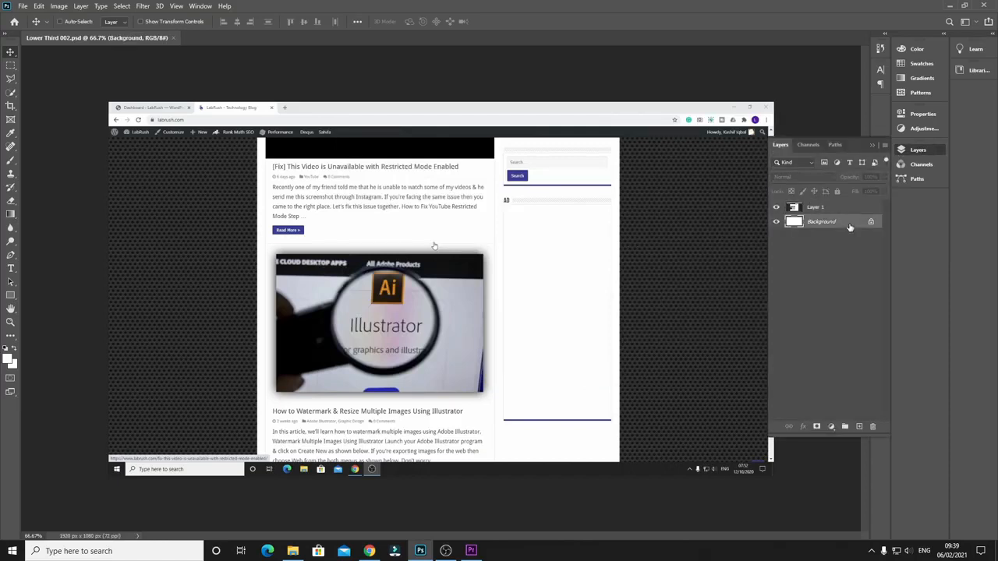
pyautogui.press('Delete')
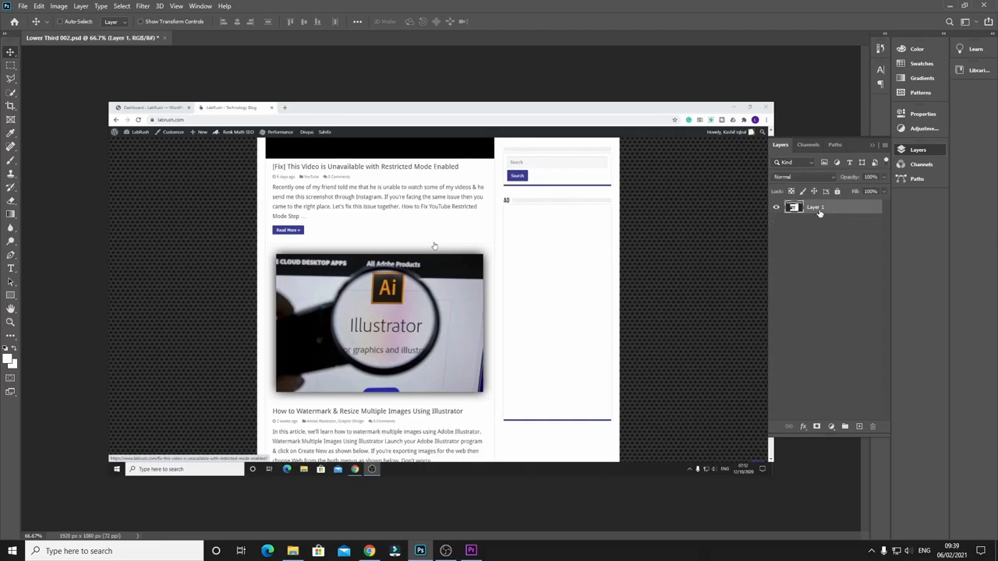
pyautogui.doubleClick(817, 209)
pyautogui.write('Video Image')
pyautogui.press('Return')
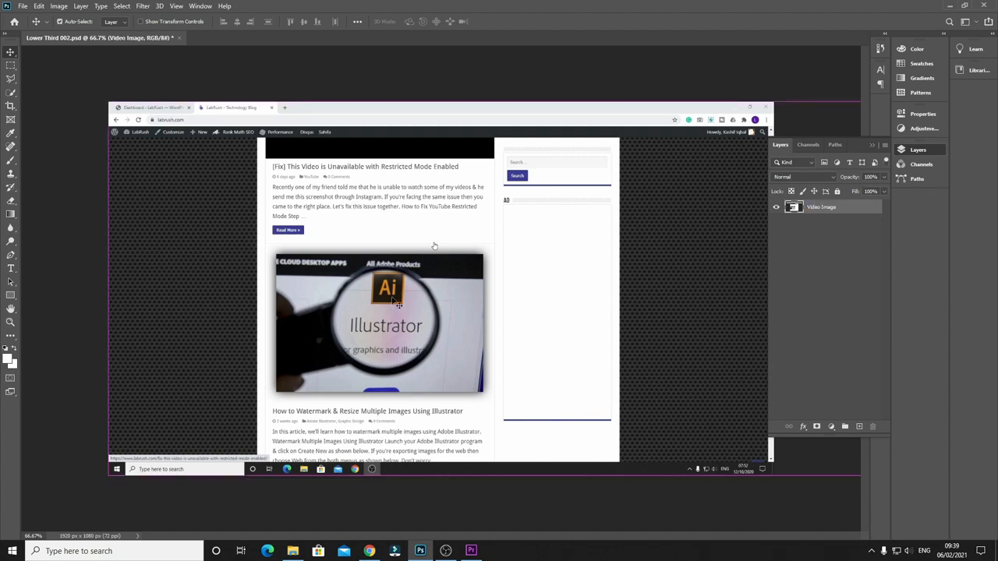
# Draw a white rectangle shape of about 393 × 111 px over the lower-left area of the video image
pyautogui.hotkey('ctrl', '+')
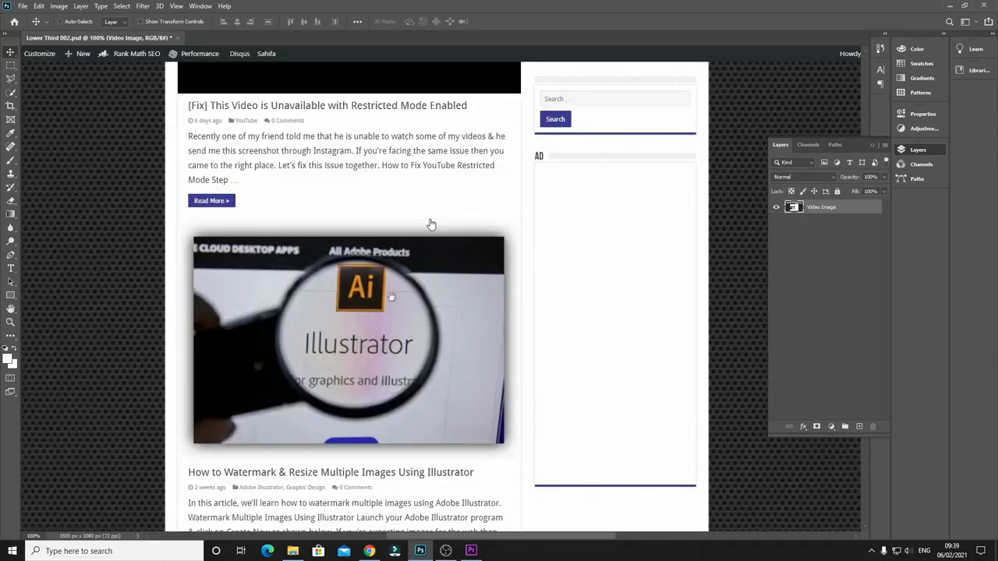
pyautogui.moveTo(273, 336); pyautogui.dragTo(623, 158)
pyautogui.moveTo(414, 303); pyautogui.dragTo(316, 314)
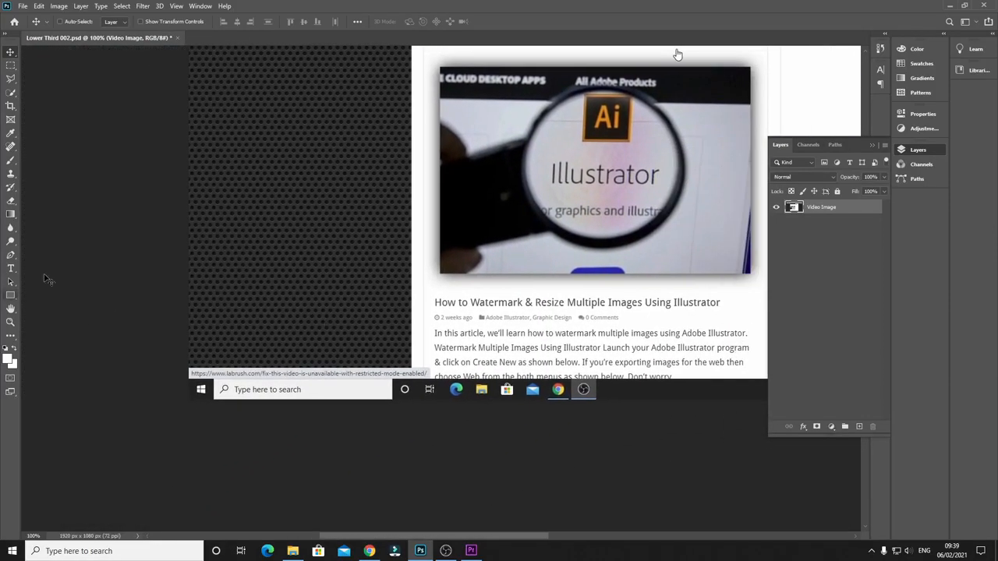
pyautogui.click(10, 296)
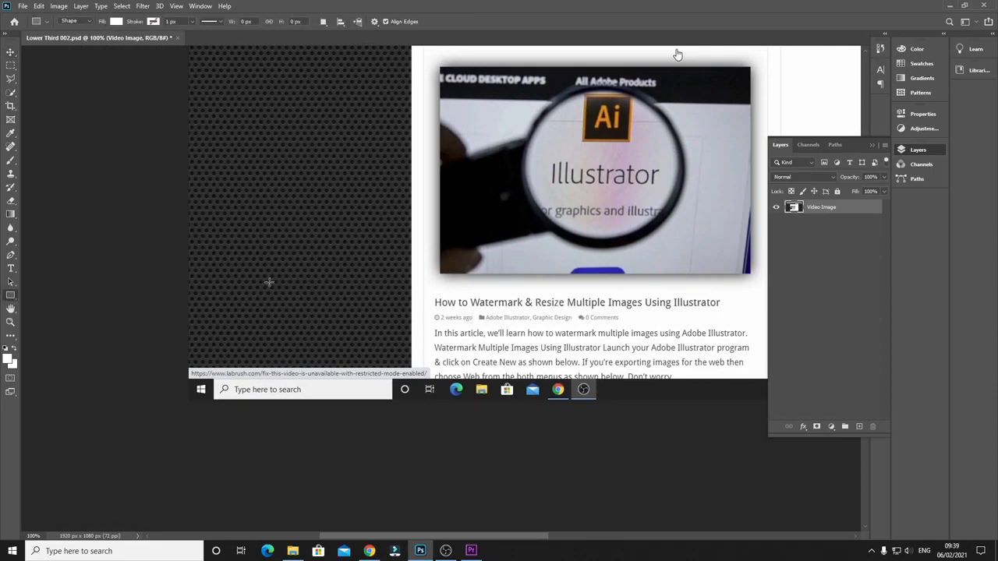
pyautogui.moveTo(255, 260); pyautogui.dragTo(459, 317)
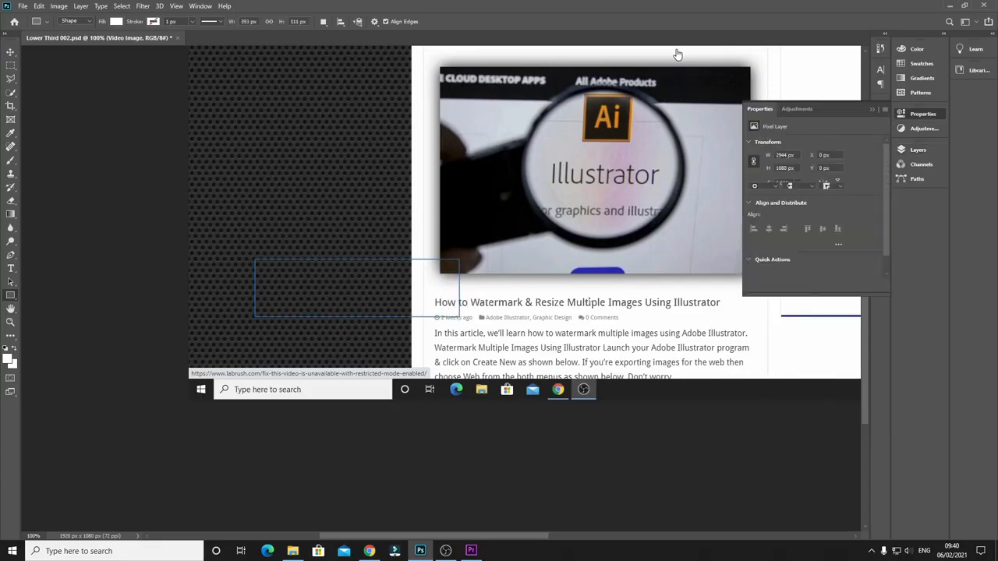
# Set the rectangle's width to 400 px and its X position to 130 px
pyautogui.click(932, 115)
pyautogui.click(932, 115)
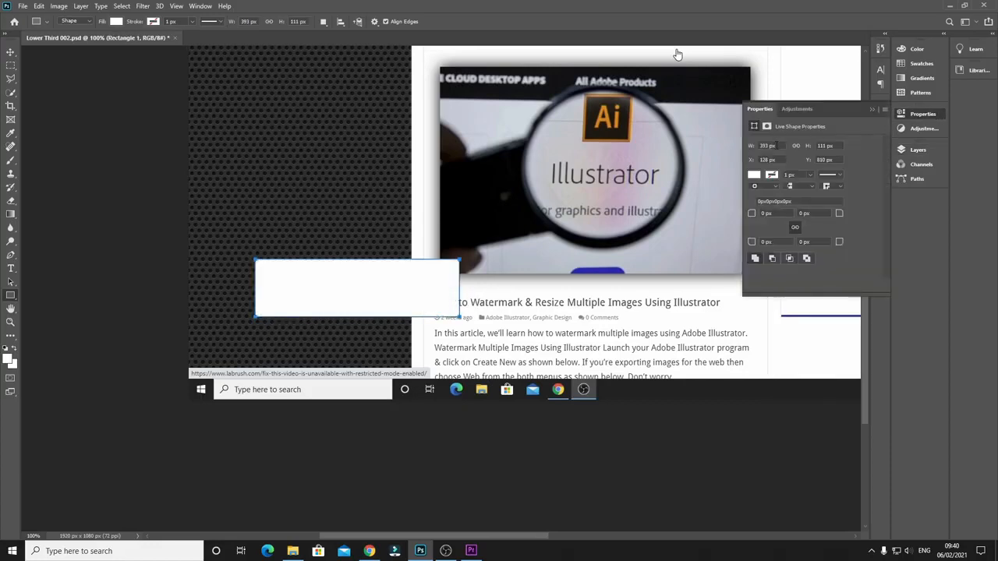
pyautogui.click(767, 146)
pyautogui.write('400px')
pyautogui.press('Tab')
pyautogui.write('130')
pyautogui.press('Return')
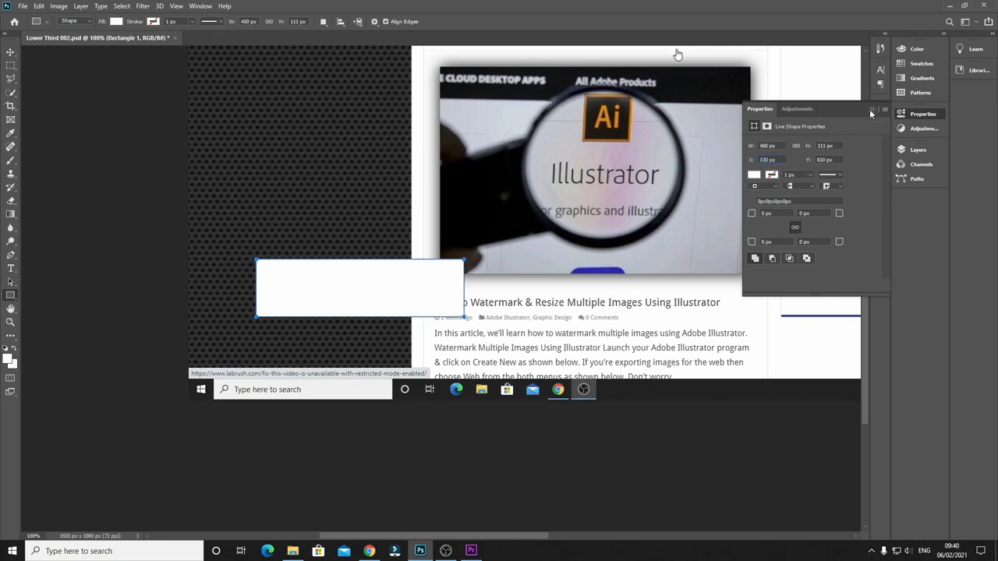
# Change the rectangle's fill to black from the recently used colors and switch to the Move tool
pyautogui.click(757, 175)
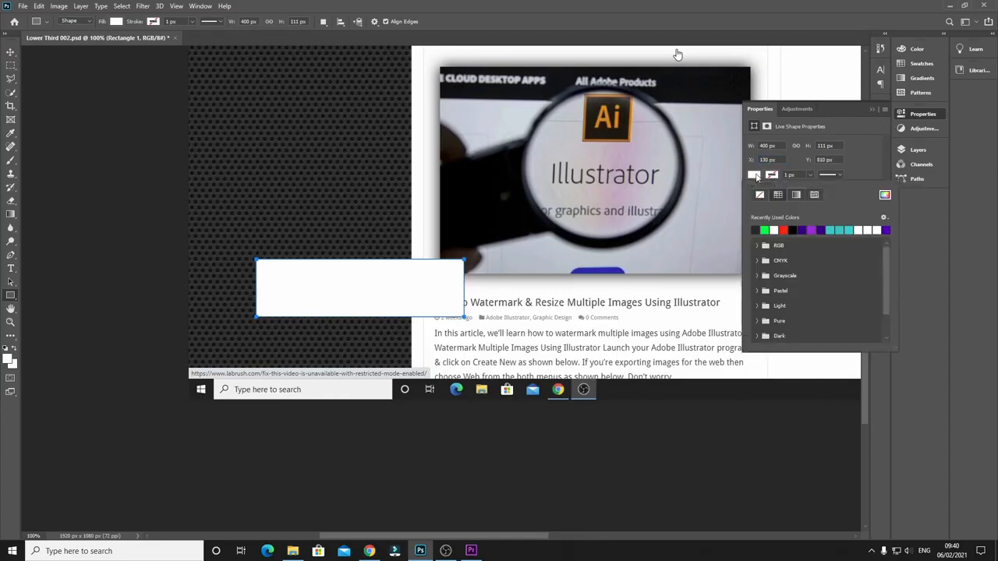
pyautogui.click(792, 228)
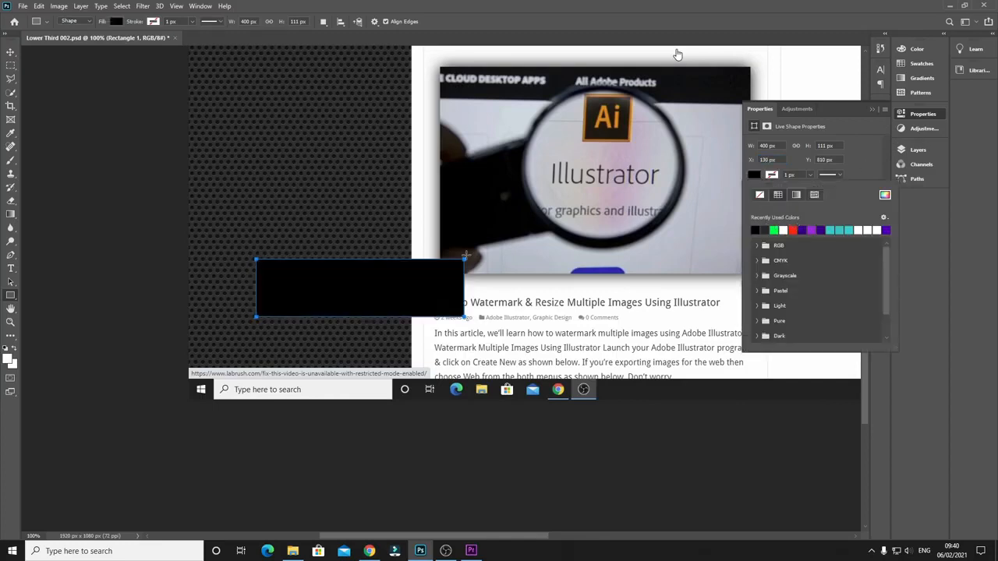
pyautogui.click(11, 53)
pyautogui.click(10, 53)
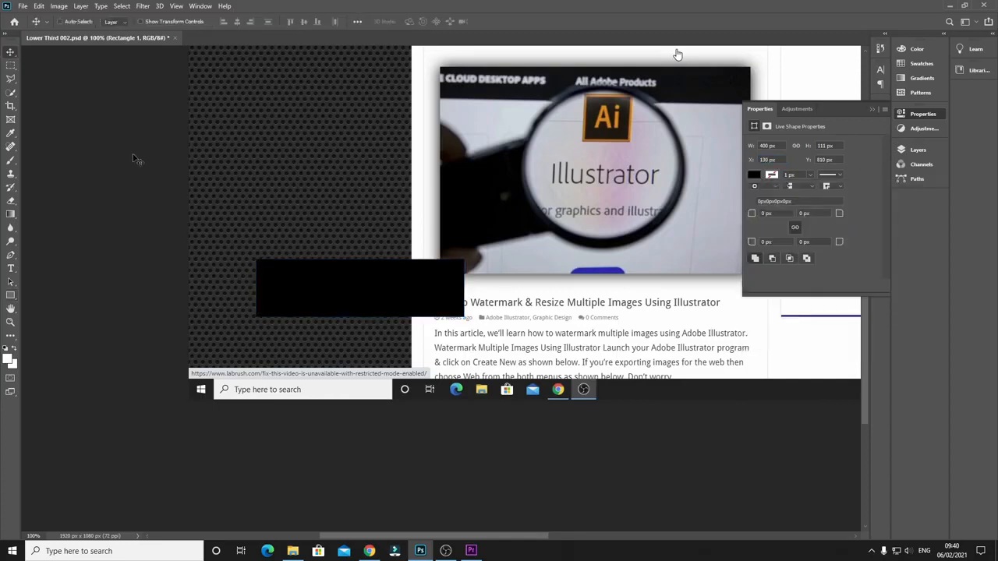
# Move the black rectangle down and left to center at about X 297 px, Y 907 px, and rename its layer Black Box
pyautogui.moveTo(374, 290); pyautogui.dragTo(356, 316)
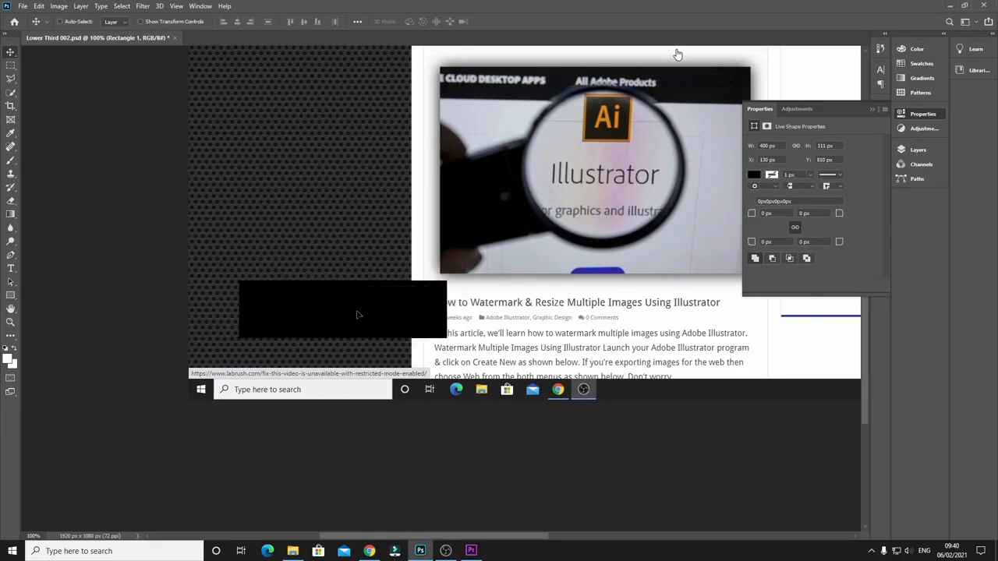
pyautogui.click(917, 149)
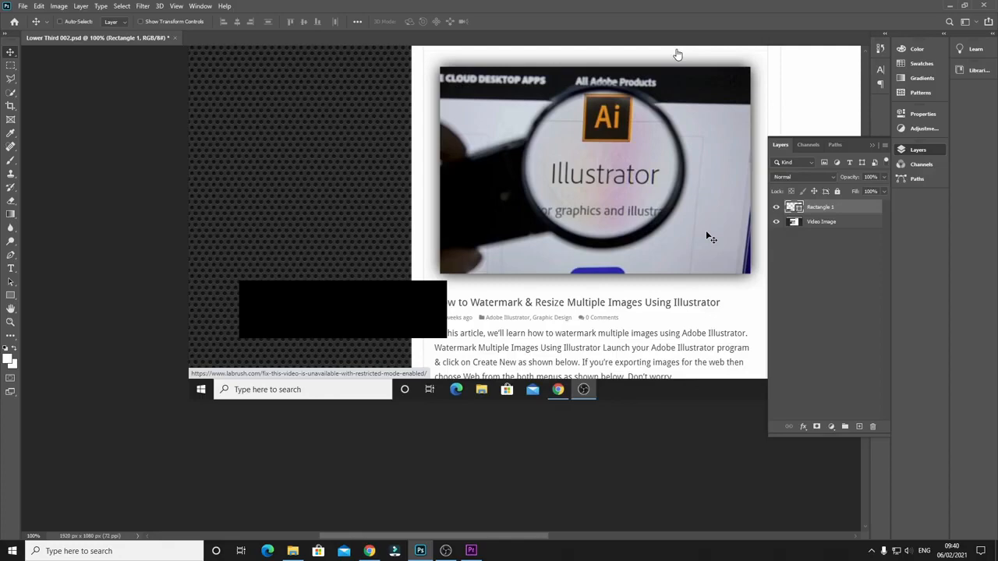
pyautogui.doubleClick(820, 206)
pyautogui.write('Black Box')
pyautogui.press('Return')
# Duplicate the Black Box layer and change the copy's fill color to bright green
pyautogui.hotkey('ctrl', 'j')
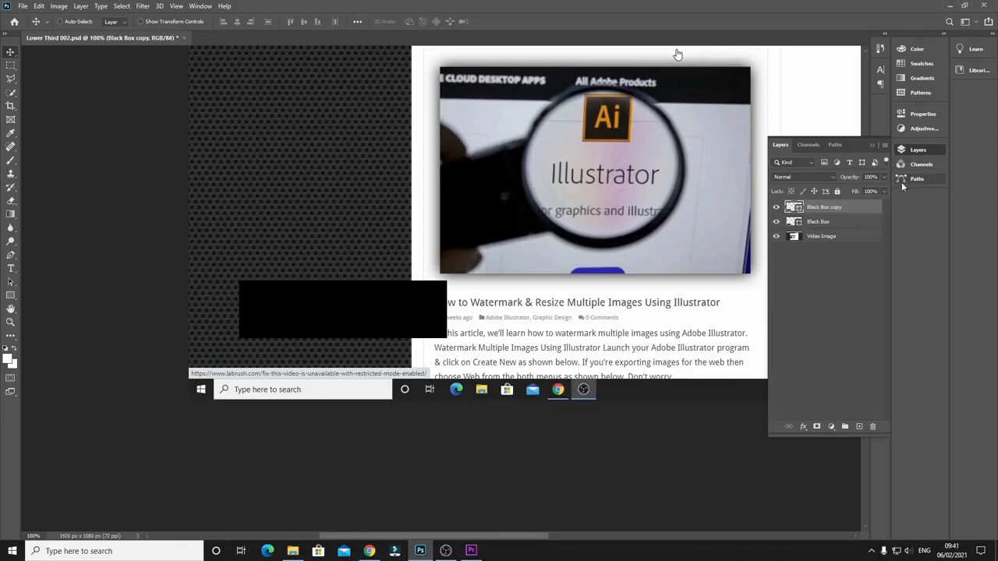
pyautogui.doubleClick(794, 207)
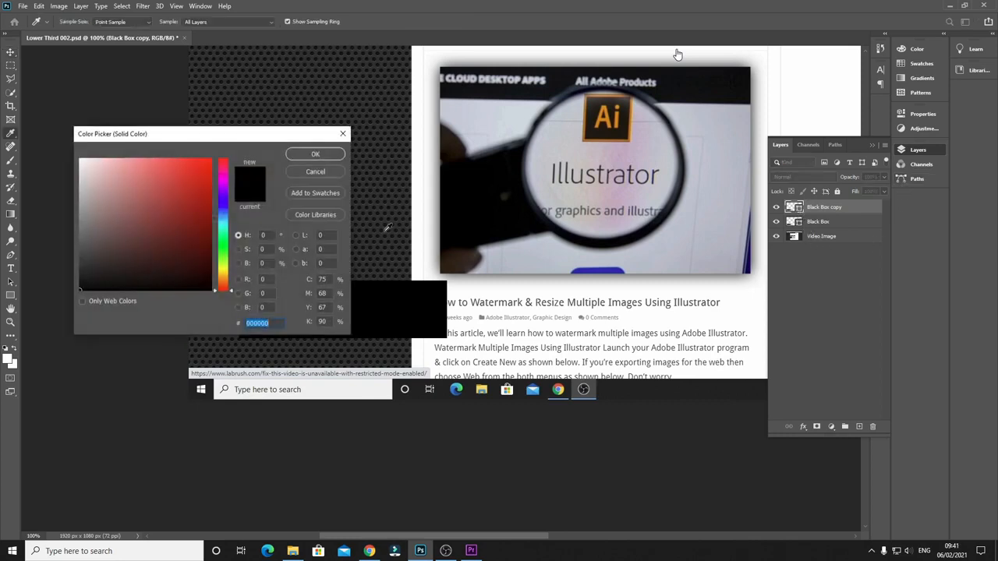
pyautogui.click(222, 248)
pyautogui.click(209, 159)
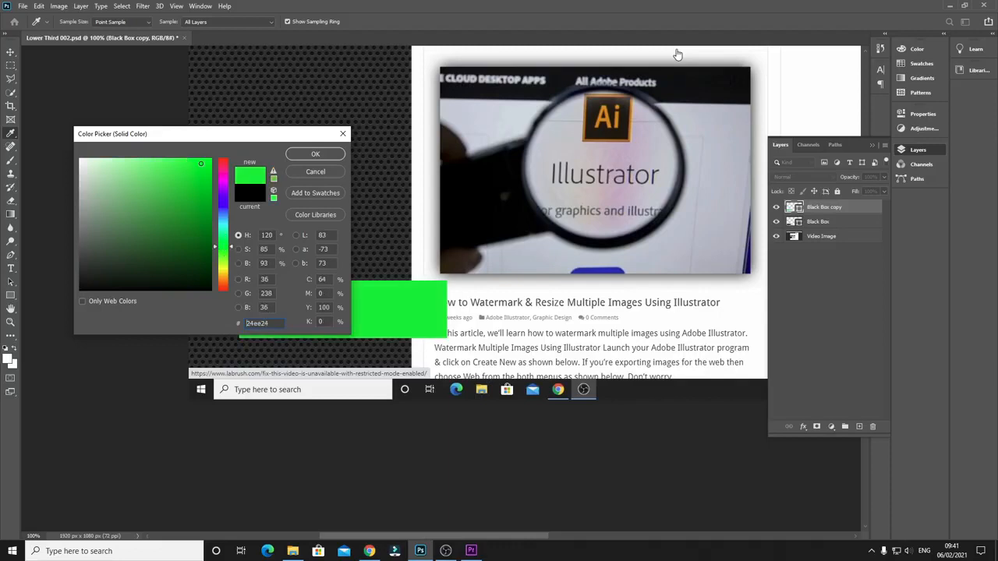
pyautogui.click(316, 155)
pyautogui.press('v')
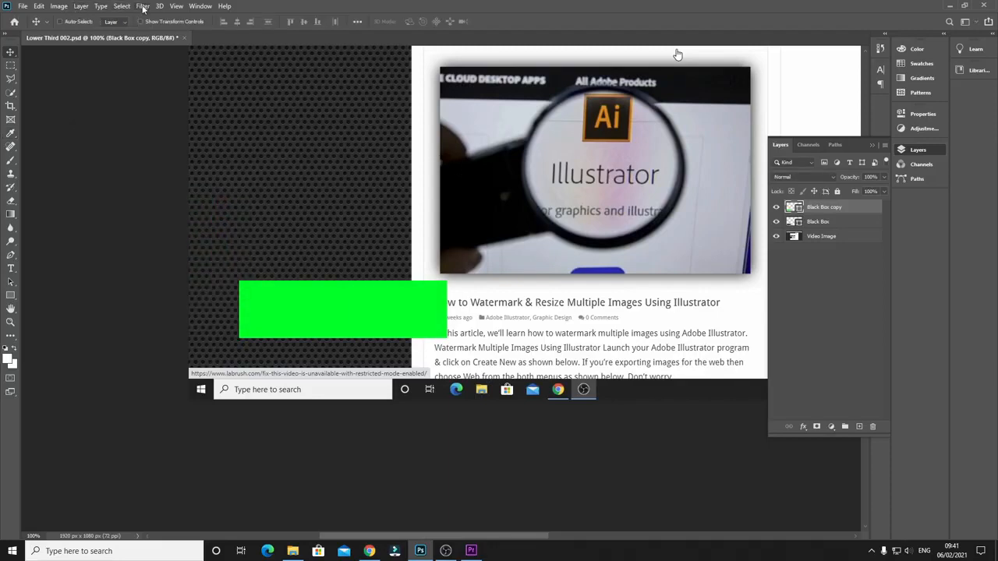
# Free Transform the green copy into a vertical strip about 8 px wide along the outside of the black box's right edge
pyautogui.click(39, 6)
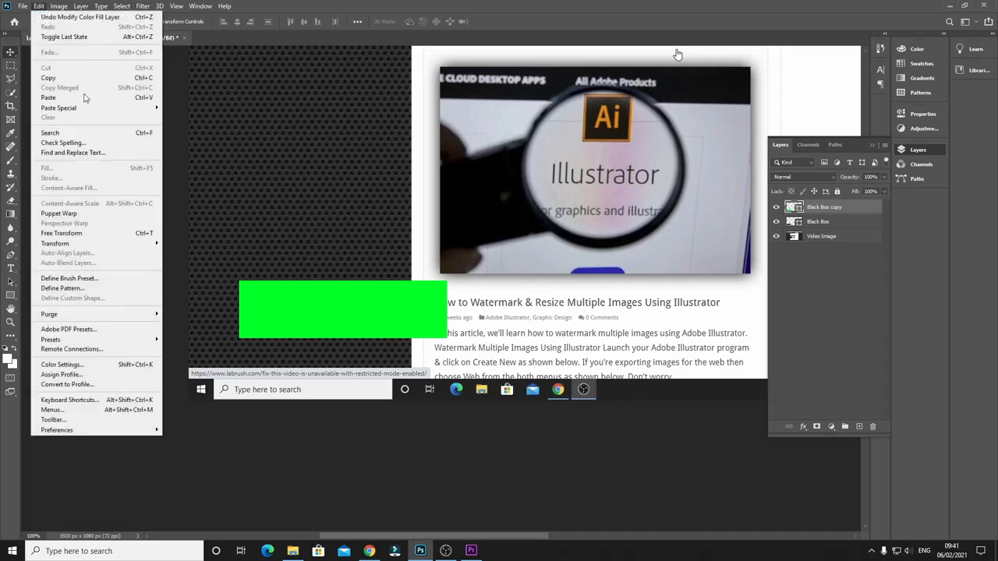
pyautogui.click(111, 234)
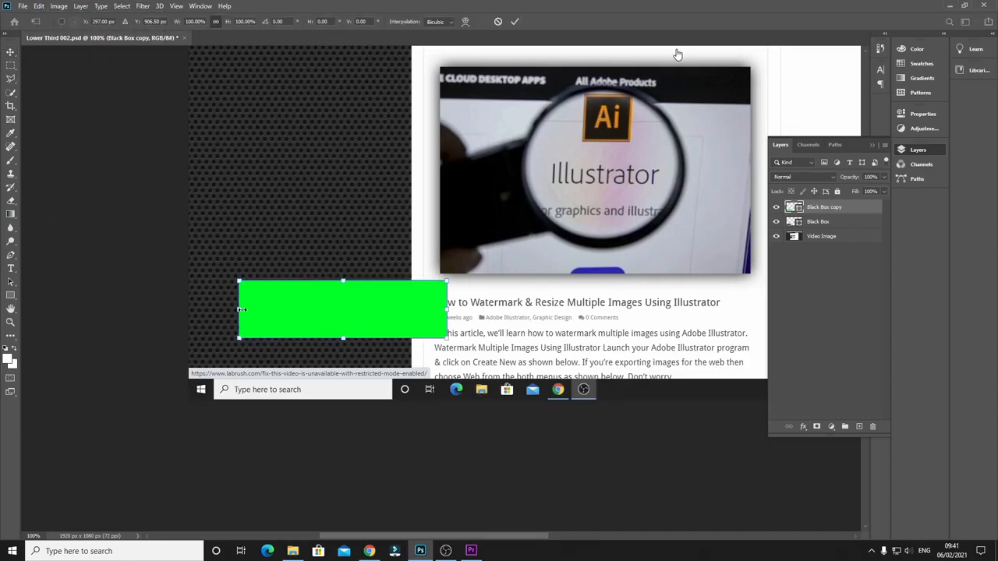
pyautogui.moveTo(240, 310); pyautogui.dragTo(447, 329)
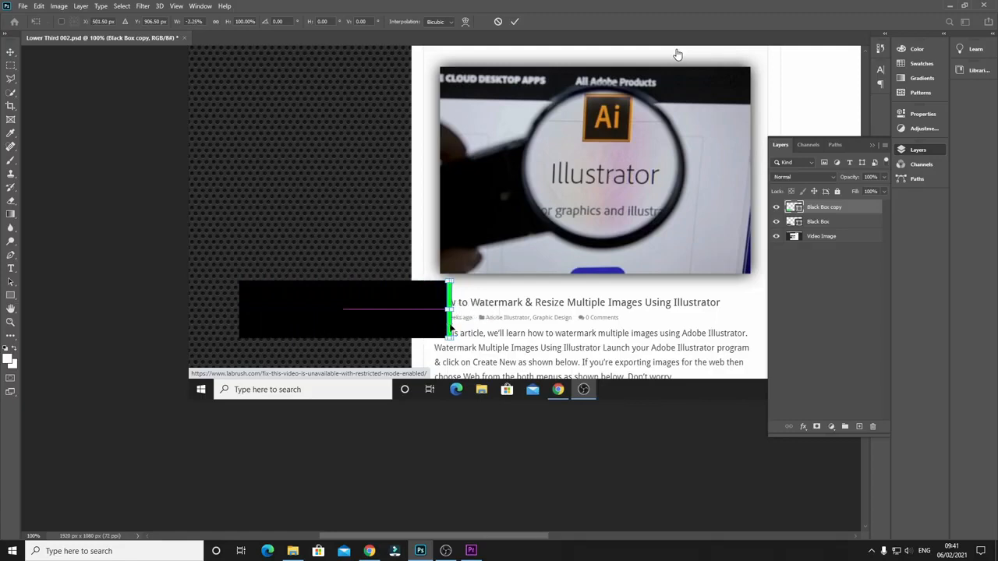
pyautogui.click(515, 23)
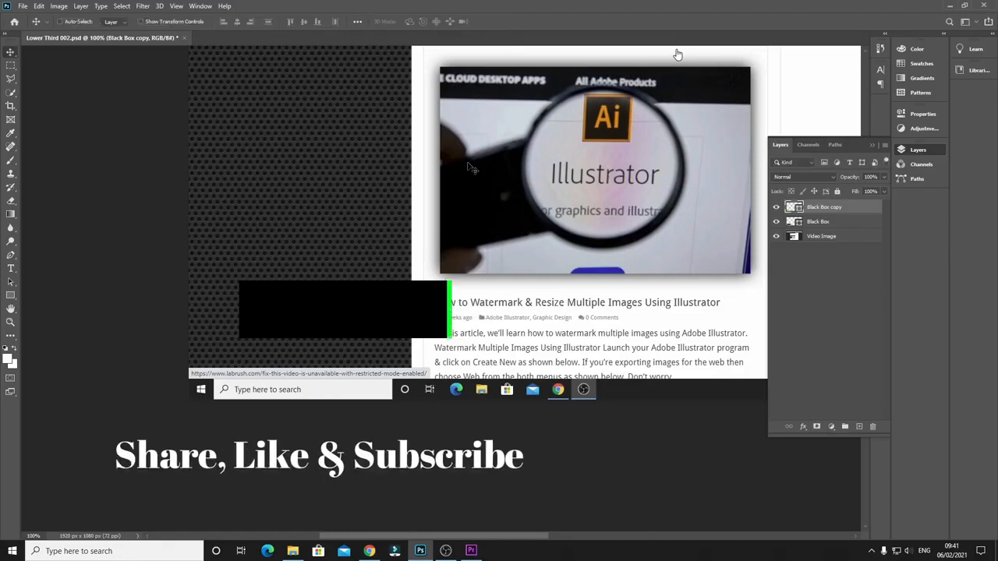
pyautogui.click(928, 117)
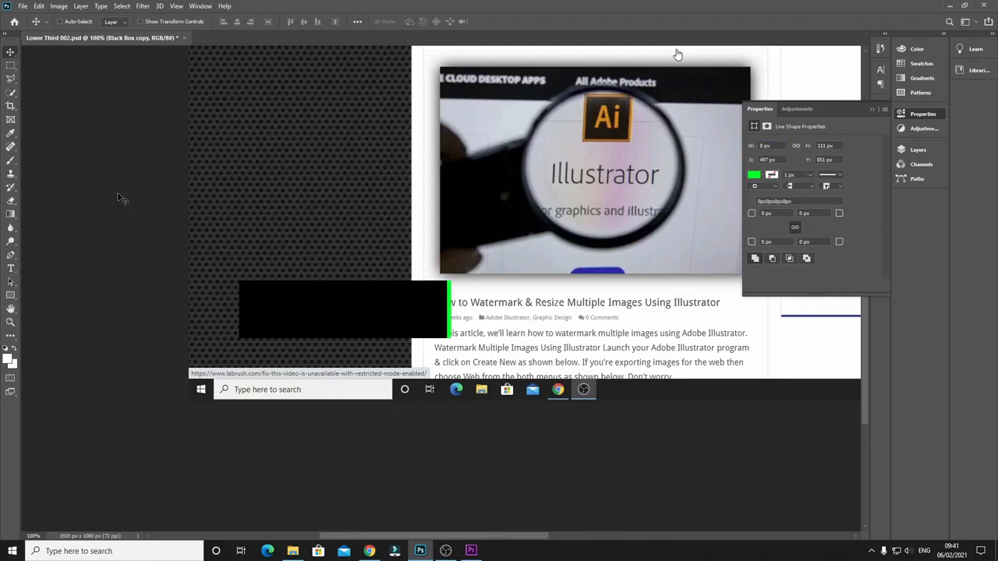
# Rename the green strip's layer from its copy name to Green Line
pyautogui.click(925, 152)
pyautogui.doubleClick(827, 207)
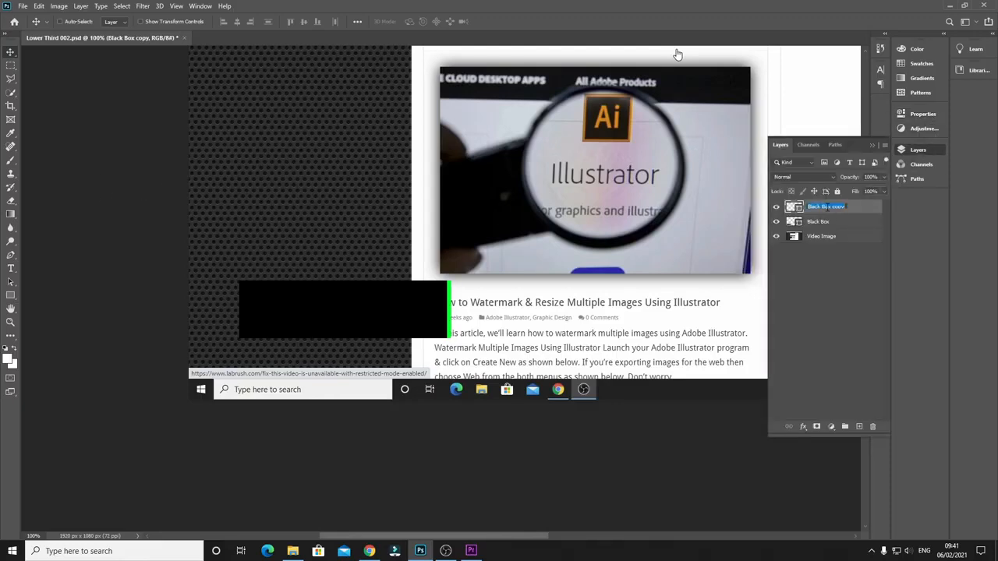
pyautogui.write('Green Line')
pyautogui.press('Return')
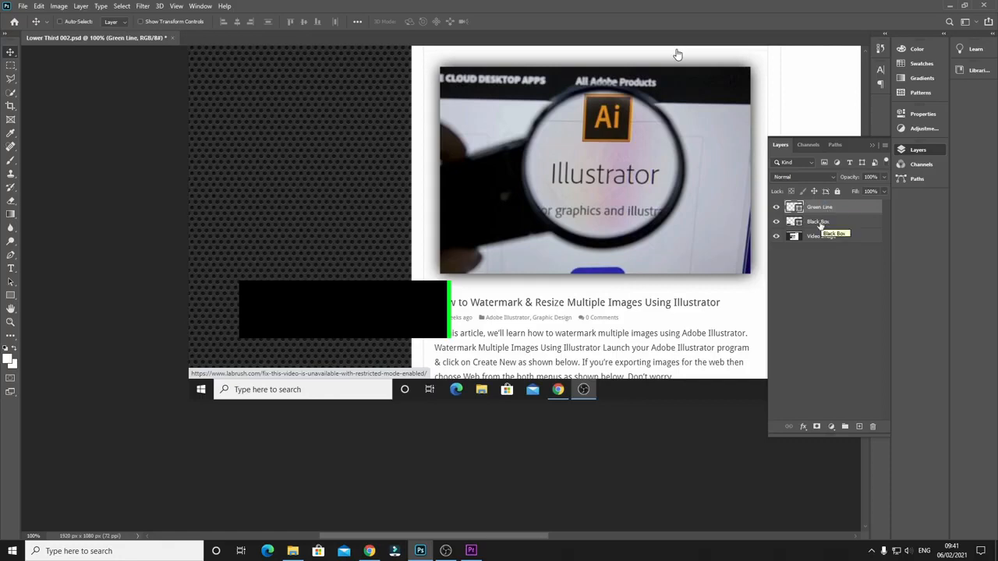
# Duplicate the Black Box layer and rename the copy Red Line
pyautogui.click(820, 223)
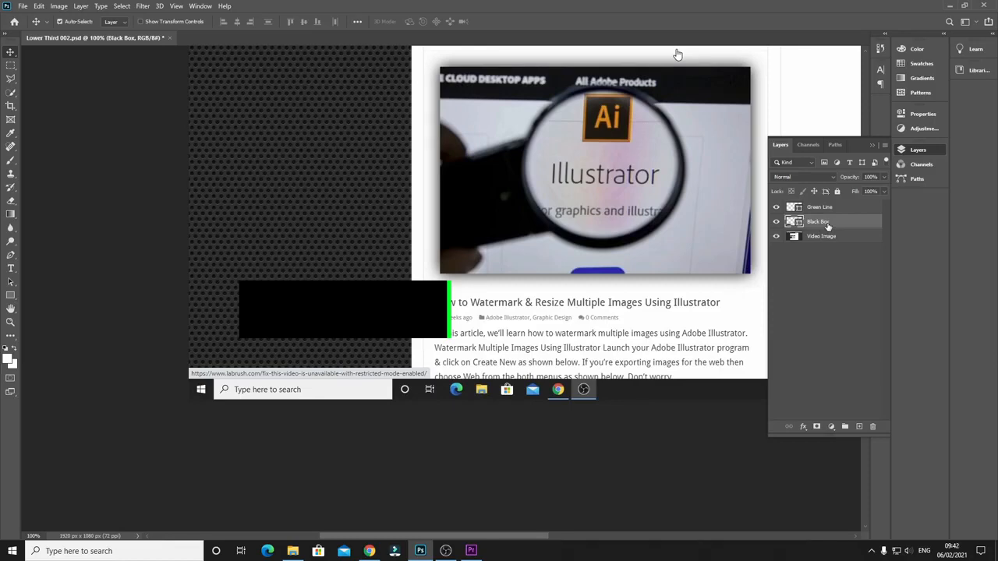
pyautogui.hotkey('ctrl', 'j')
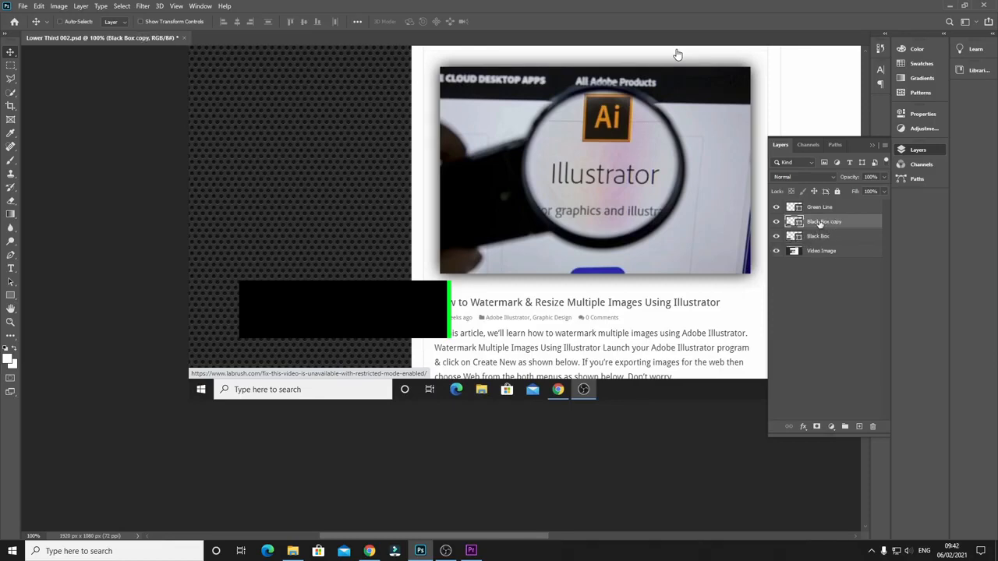
pyautogui.doubleClick(820, 222)
pyautogui.write('B')
pyautogui.write('ed Line')
pyautogui.press('Return')
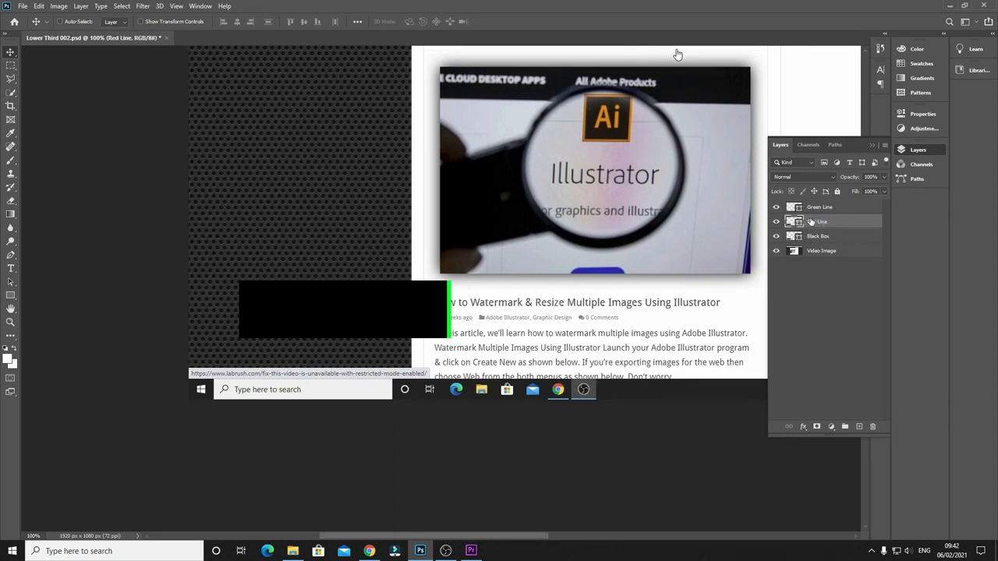
# Change the fill color of the Red Line shape to bright red
pyautogui.doubleClick(795, 222)
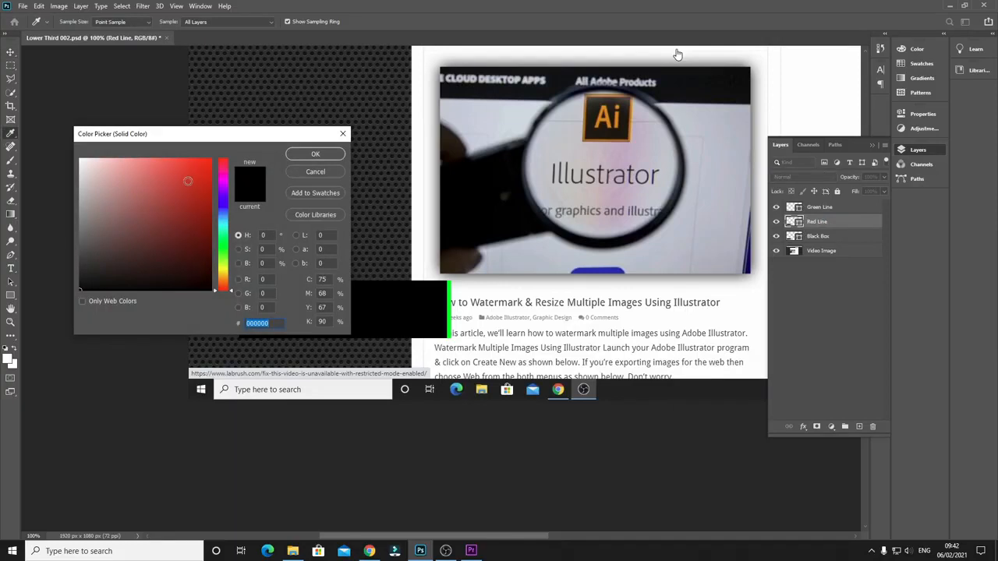
pyautogui.moveTo(188, 181); pyautogui.dragTo(212, 158)
pyautogui.click(315, 154)
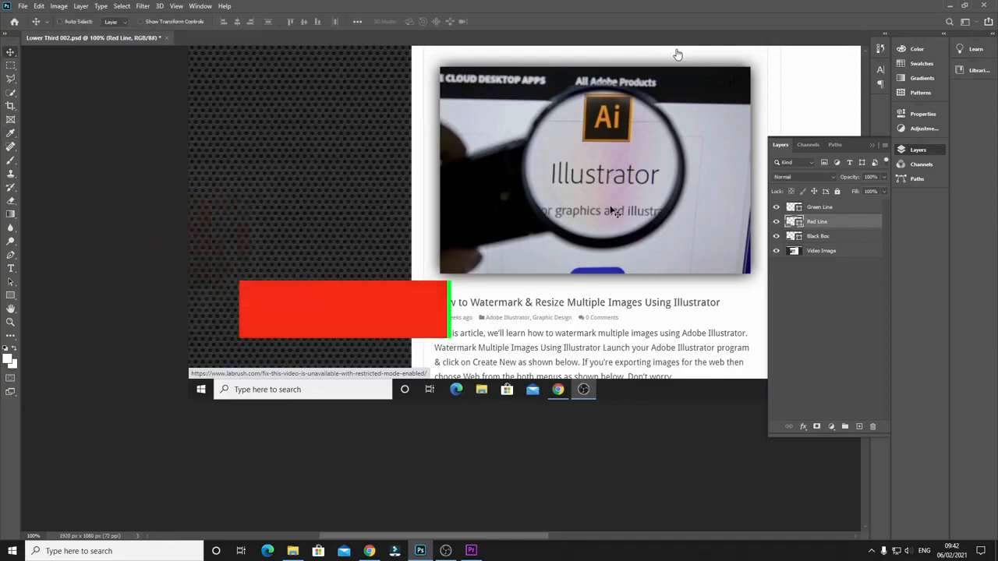
# Free Transform the red shape into a horizontal strip about 8 px high just below the black box's bottom edge
pyautogui.click(43, 5)
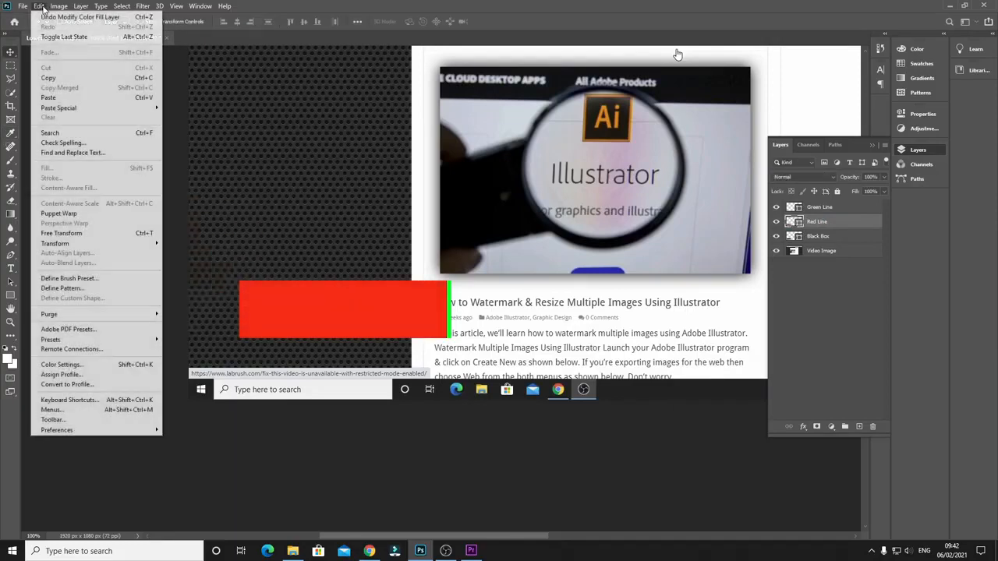
pyautogui.click(125, 233)
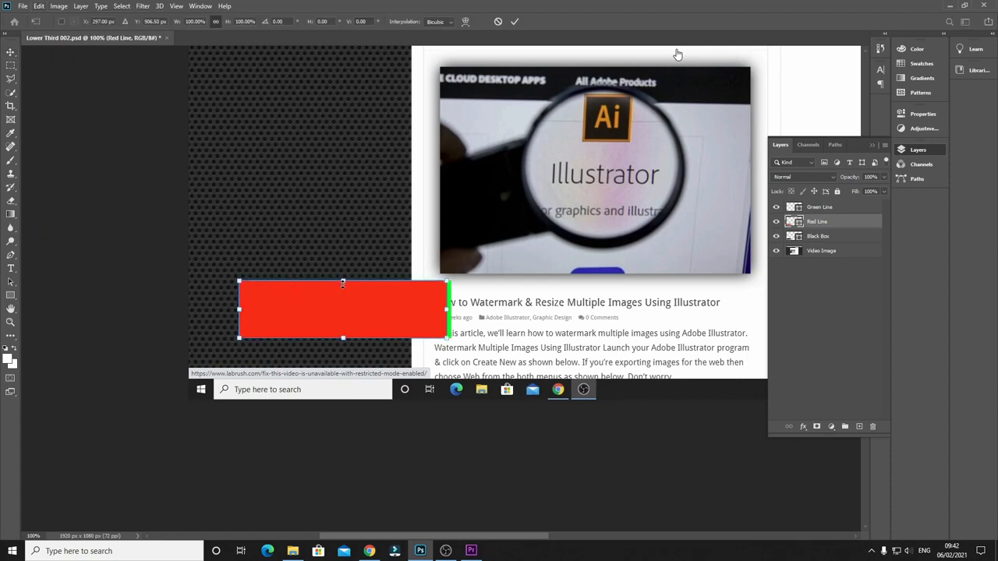
pyautogui.moveTo(343, 281); pyautogui.dragTo(354, 343)
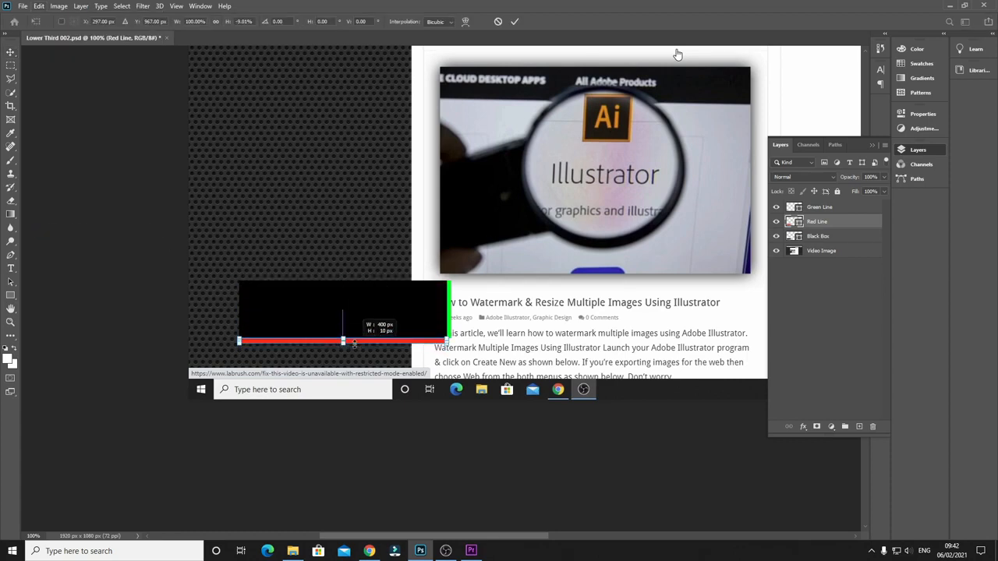
pyautogui.moveTo(354, 343); pyautogui.dragTo(354, 344)
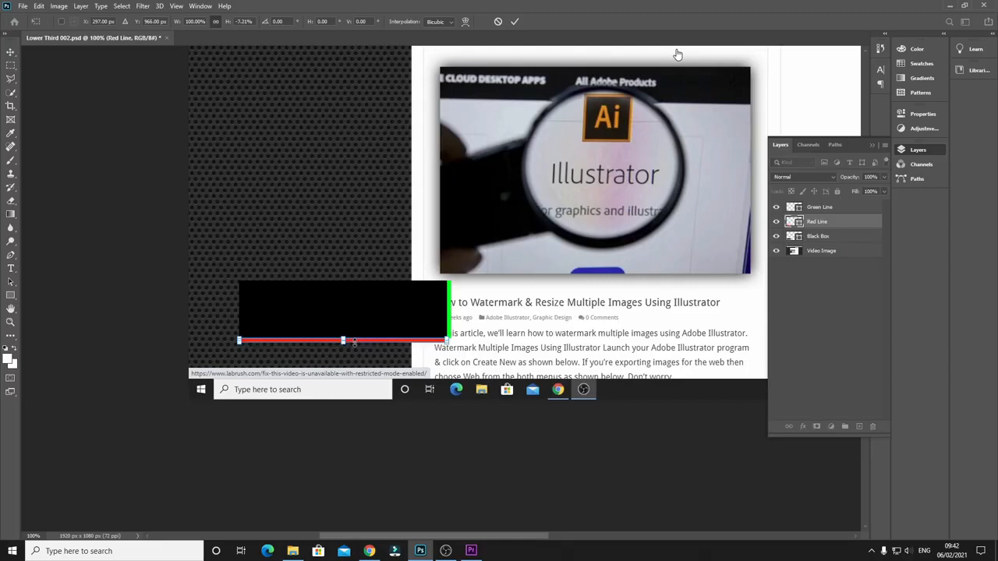
pyautogui.click(514, 21)
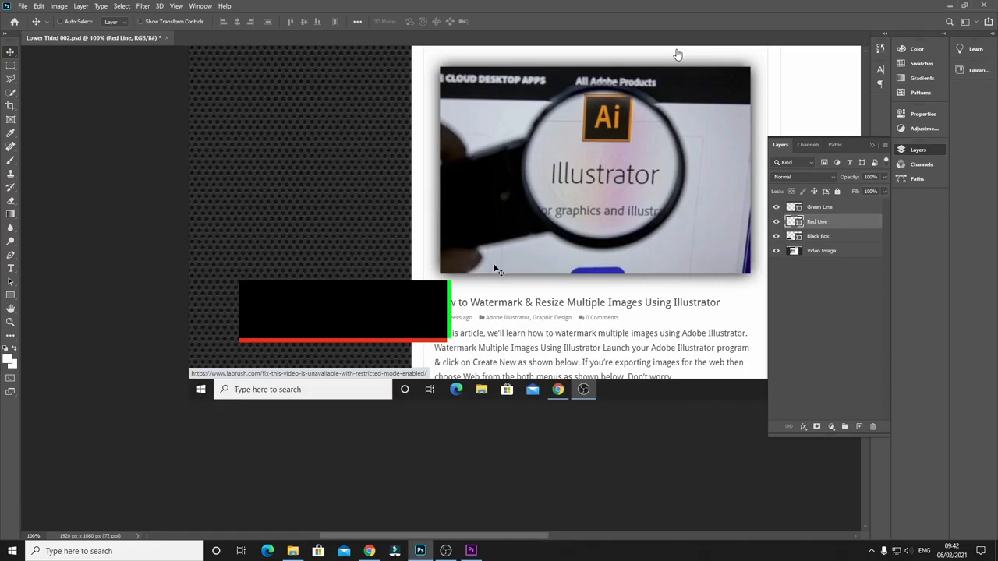
# Try to scale the red line out to the green line's outer edge with linked proportions, and undo the transform
pyautogui.hotkey('ctrl', '+')
pyautogui.hotkey('ctrl', '+')
pyautogui.hotkey('ctrl', '+')
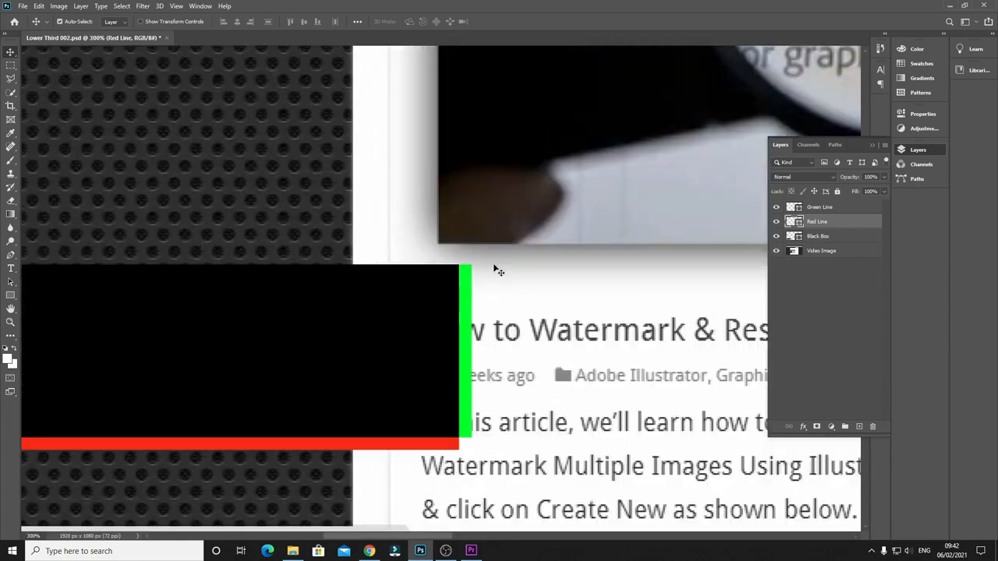
pyautogui.scroll(-3, 549, 272)
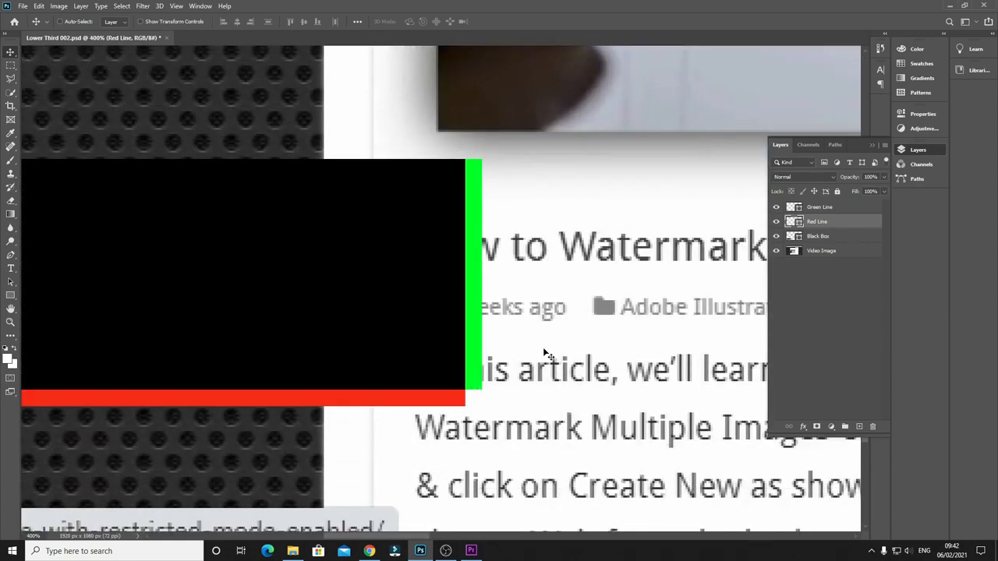
pyautogui.click(39, 6)
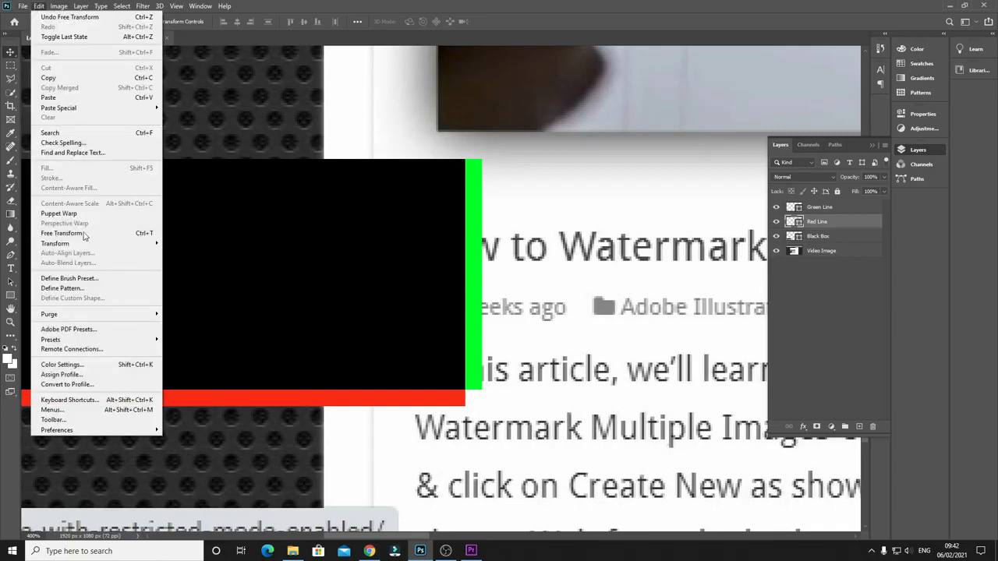
pyautogui.click(100, 234)
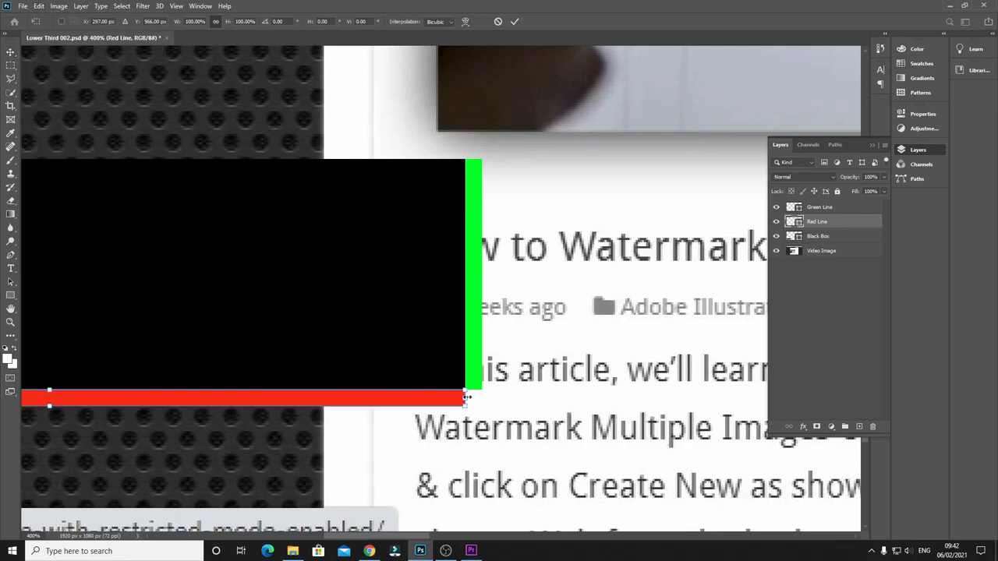
pyautogui.moveTo(466, 397); pyautogui.dragTo(482, 397)
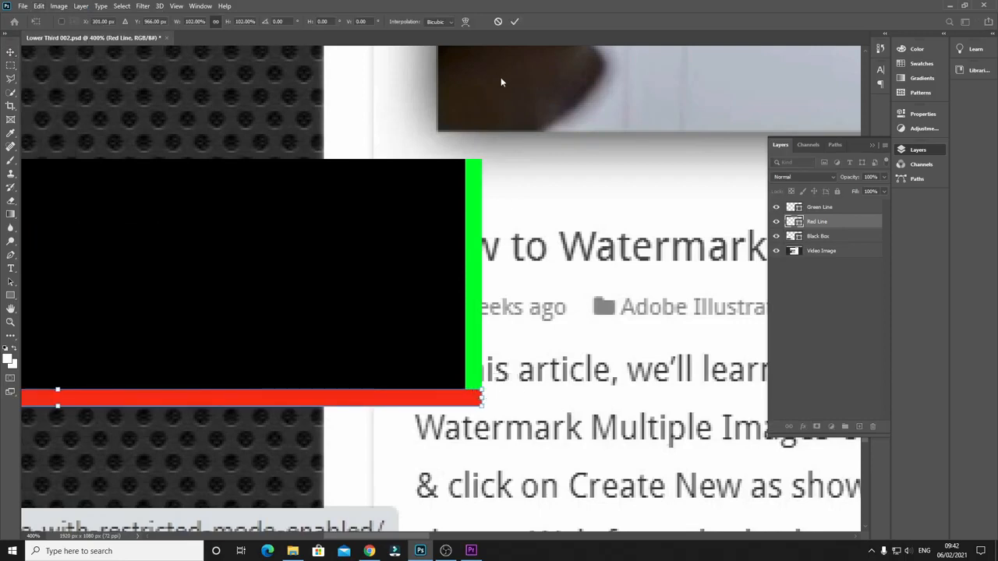
pyautogui.click(512, 22)
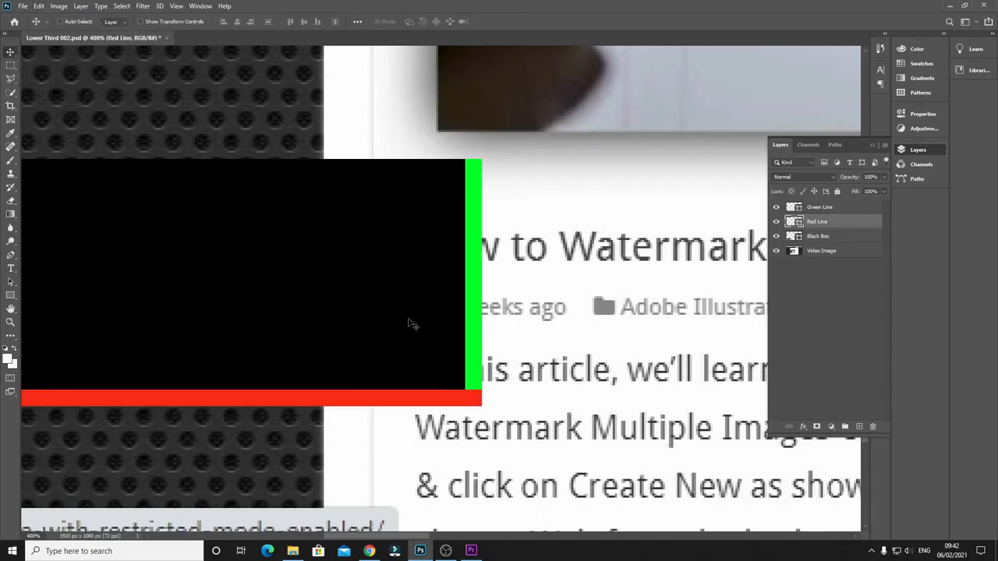
pyautogui.hotkey('ctrl', 'z')
# Stretch the red line rightward to 102% width only, ending flush with the green line's outer edge
pyautogui.click(39, 6)
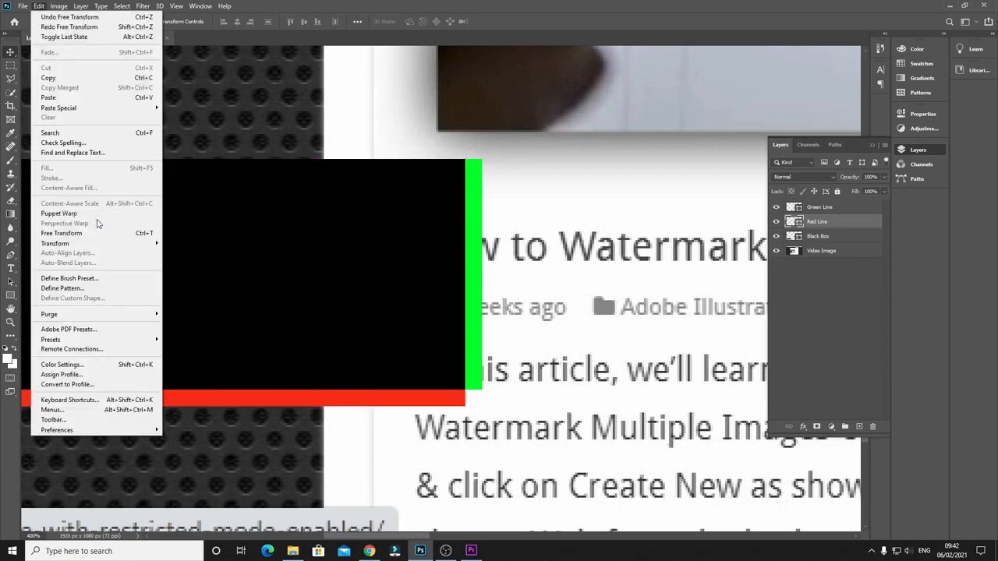
pyautogui.click(100, 237)
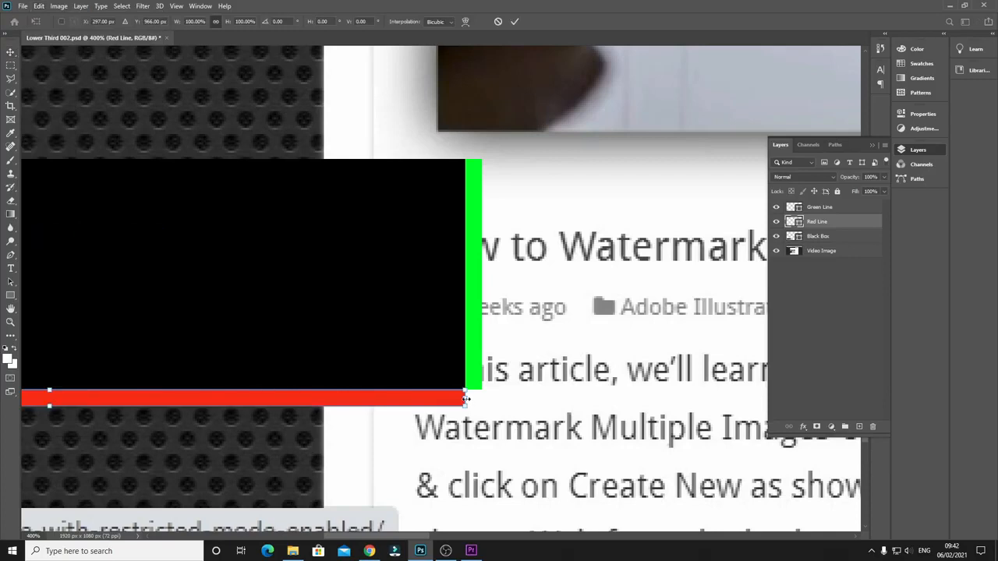
pyautogui.moveTo(466, 398); pyautogui.dragTo(482, 398)
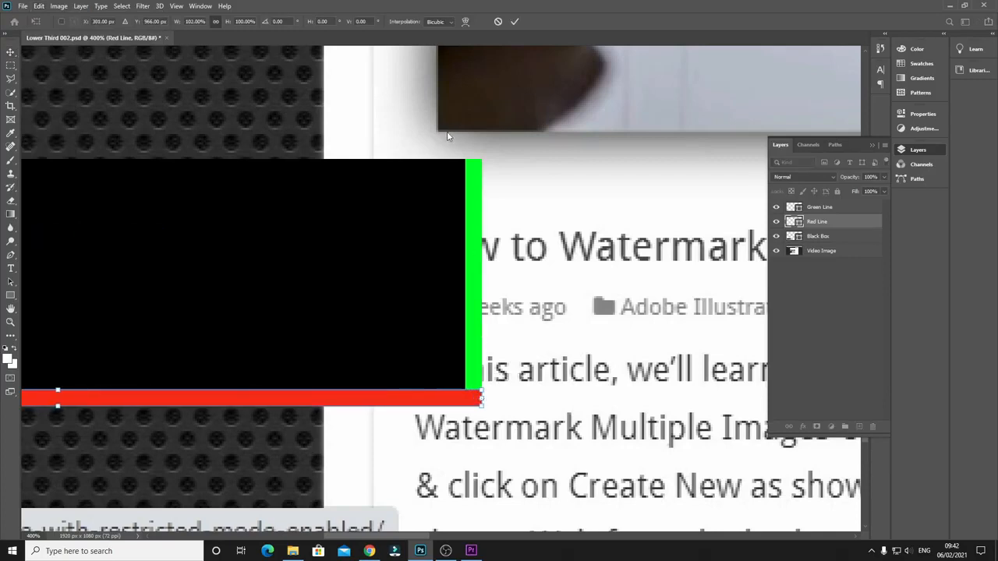
pyautogui.click(515, 21)
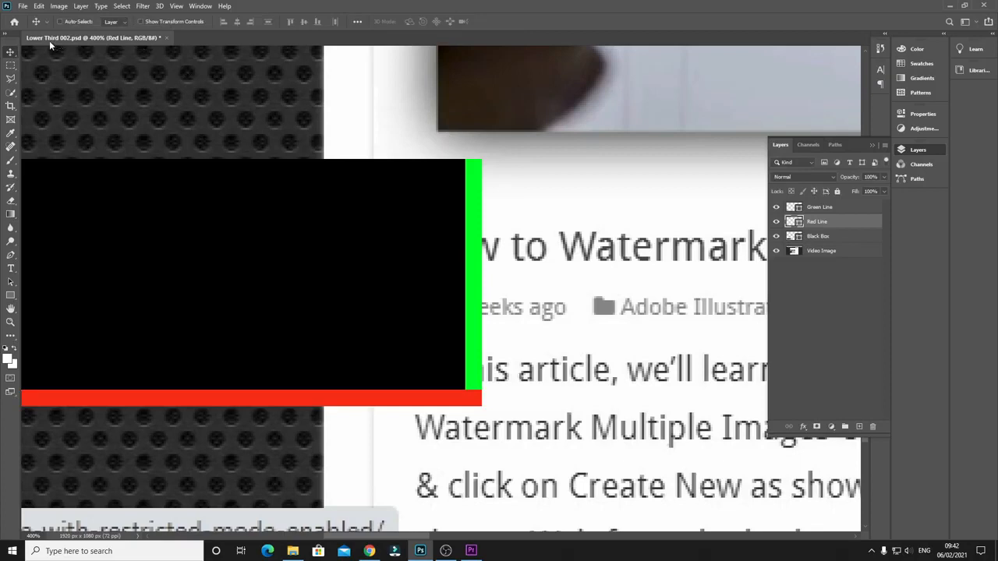
# Stretch the Green Line shape downward to about 107% height, flush with the red line's bottom edge, and save the document
pyautogui.click(825, 209)
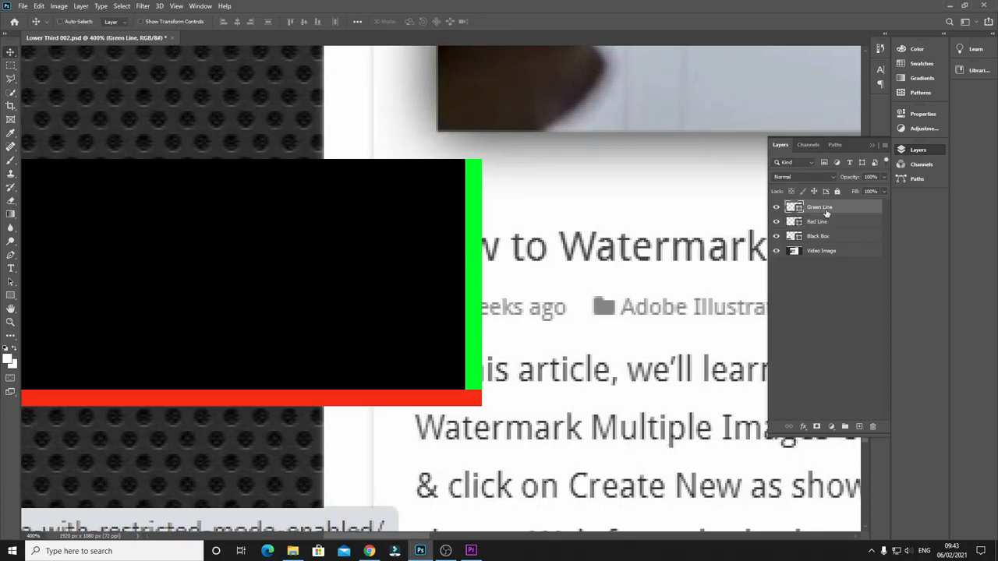
pyautogui.click(40, 8)
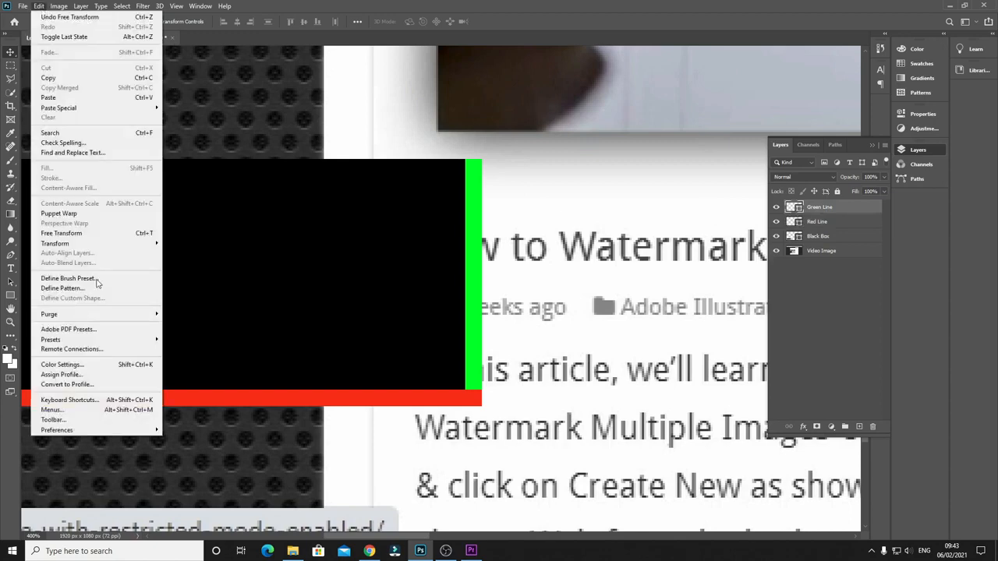
pyautogui.moveTo(98, 245)
pyautogui.click(190, 255)
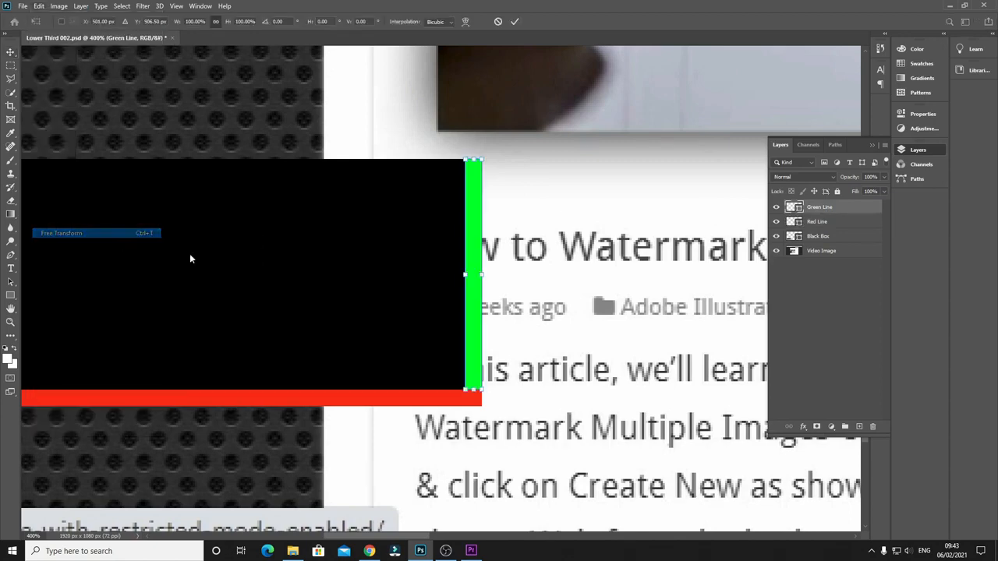
pyautogui.moveTo(479, 390); pyautogui.dragTo(477, 402)
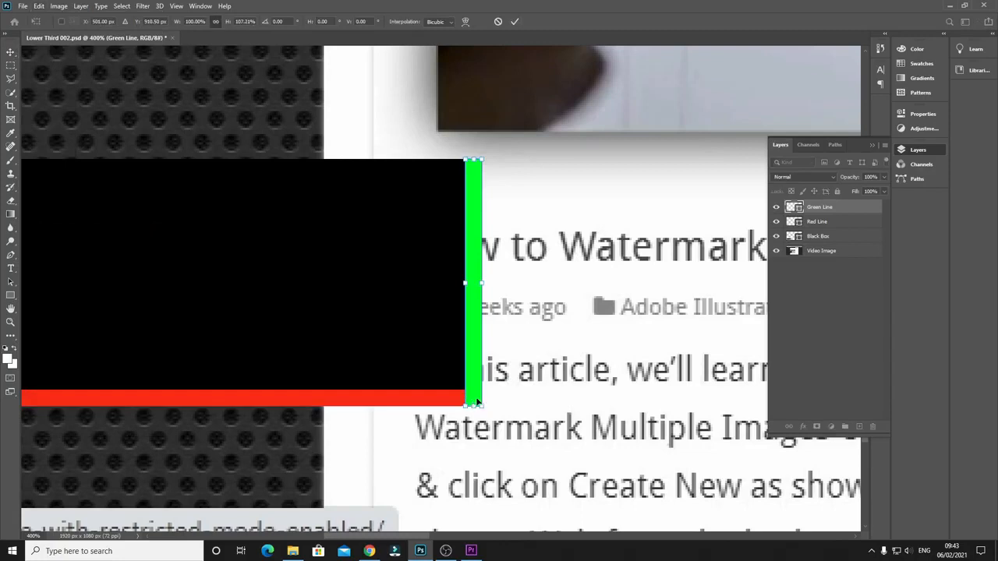
pyautogui.click(514, 22)
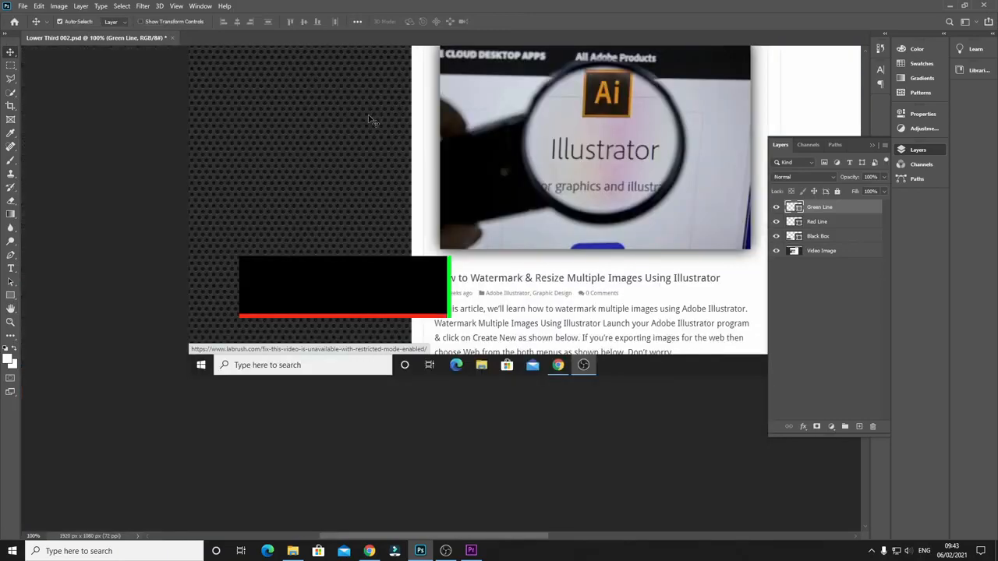
pyautogui.hotkey('ctrl', '0')
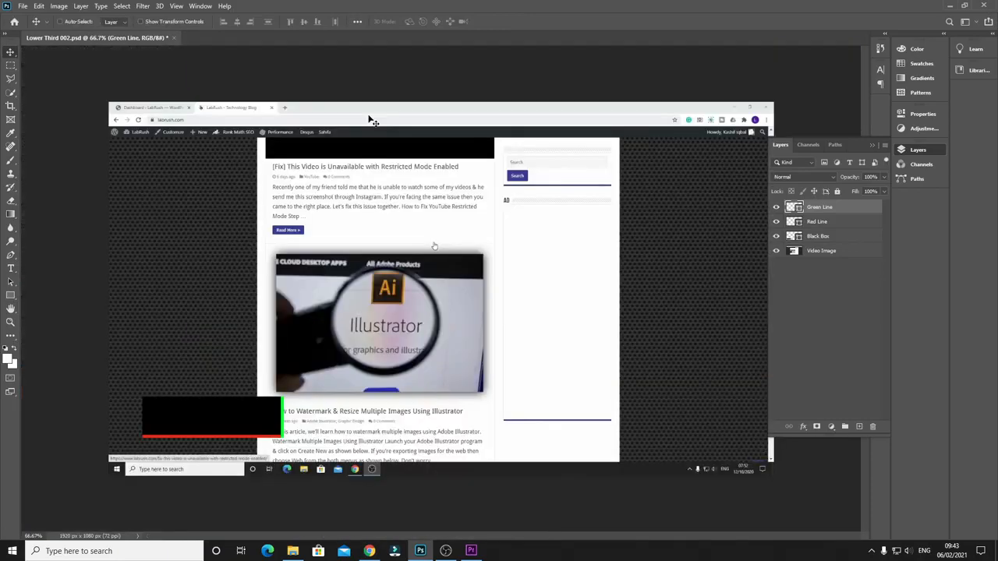
pyautogui.click(23, 6)
pyautogui.click(55, 132)
# Add the white text "Labrush.com" over the black box on a new layer, in 40 pt Commons Regular
pyautogui.click(859, 428)
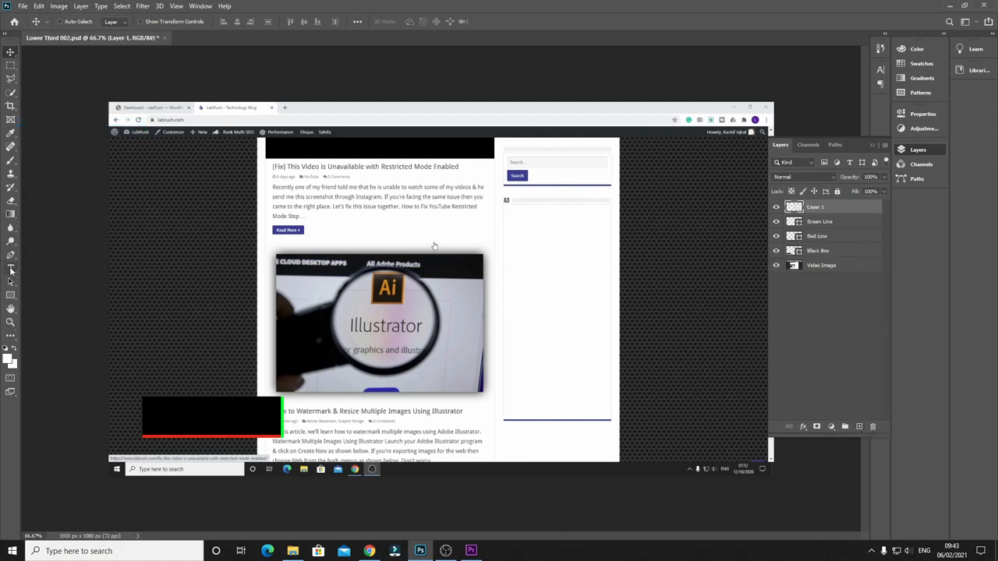
pyautogui.click(11, 267)
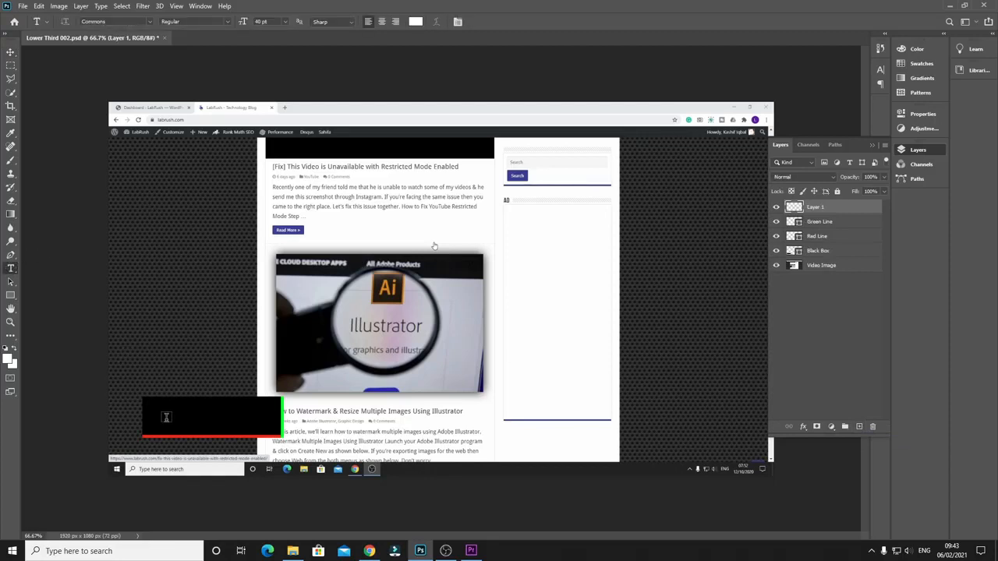
pyautogui.click(166, 421)
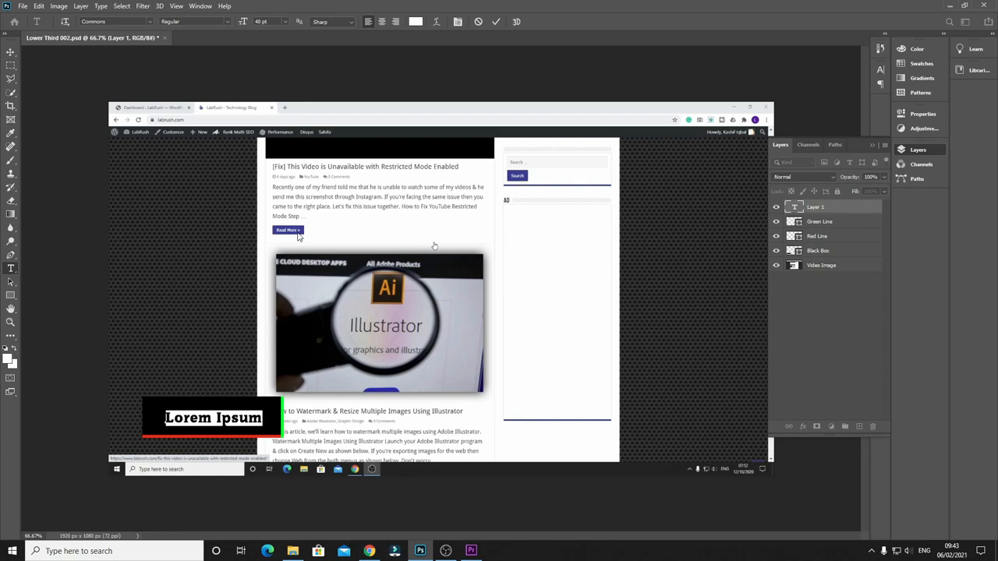
pyautogui.write('La')
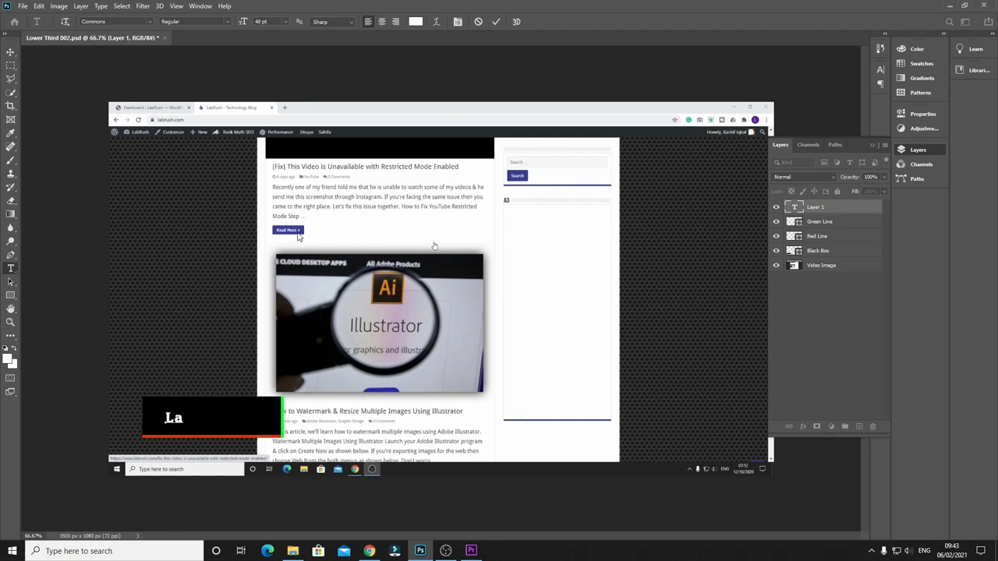
pyautogui.write('brush.com')
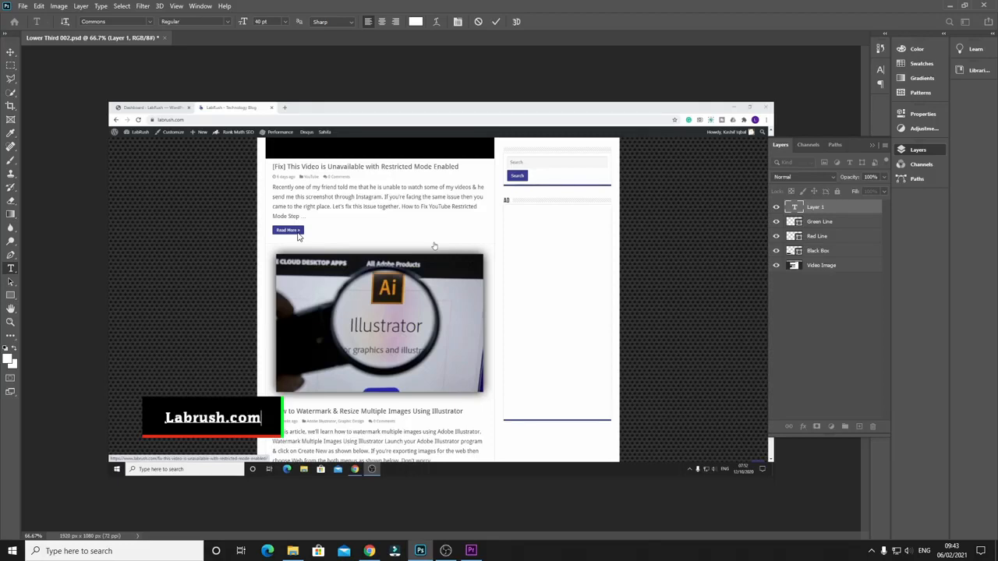
pyautogui.click(10, 52)
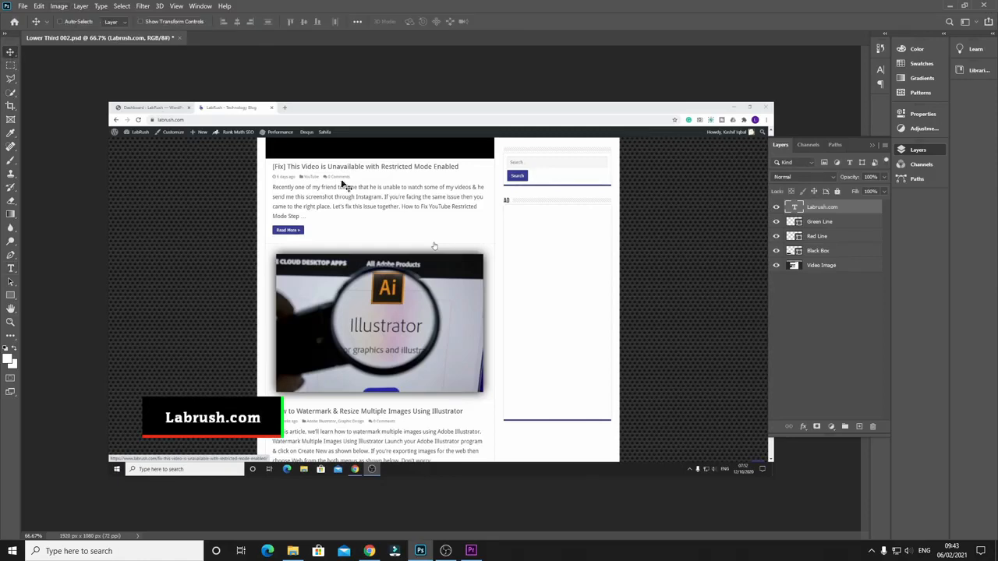
# Increase the font size of the "Labrush.com" text to 50 pt
pyautogui.press('ctrl')
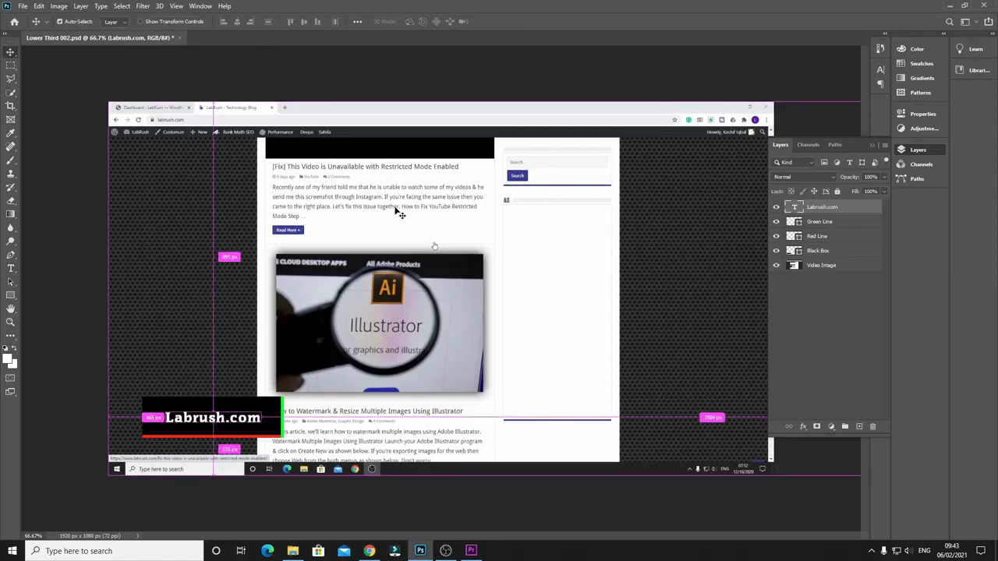
pyautogui.hotkey('ctrl', '+')
pyautogui.hotkey('ctrl', '+')
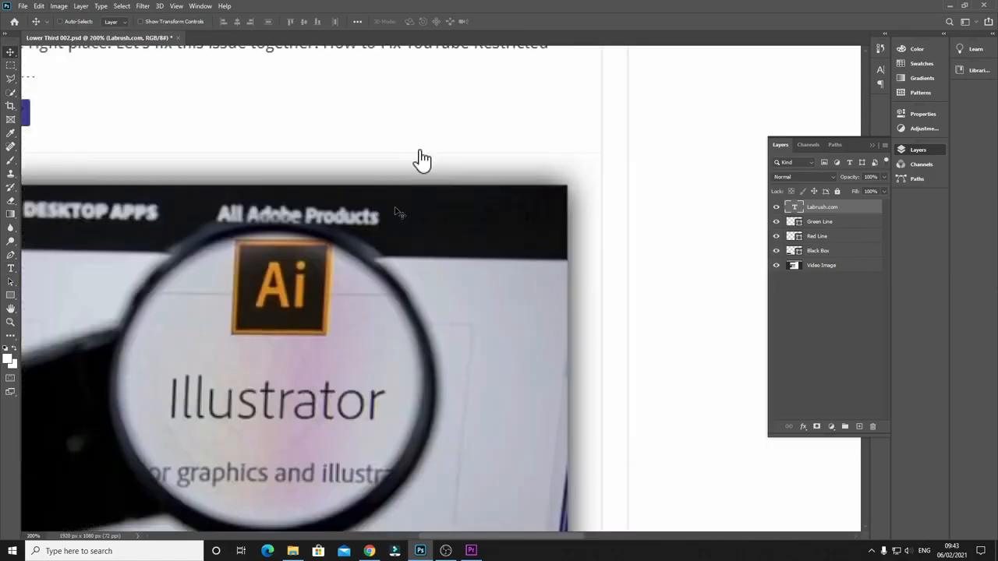
pyautogui.moveTo(340, 267); pyautogui.dragTo(497, 127)
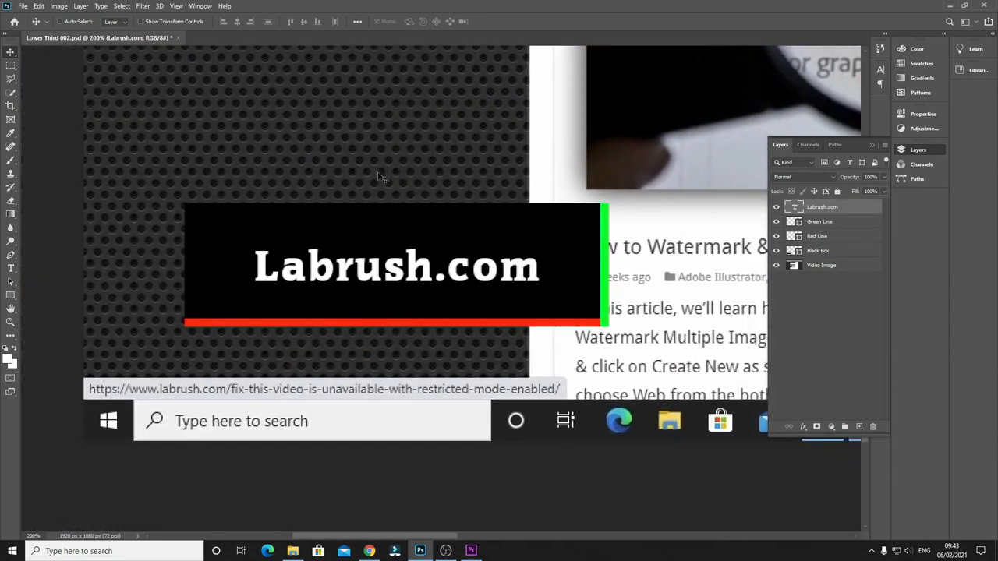
pyautogui.click(880, 72)
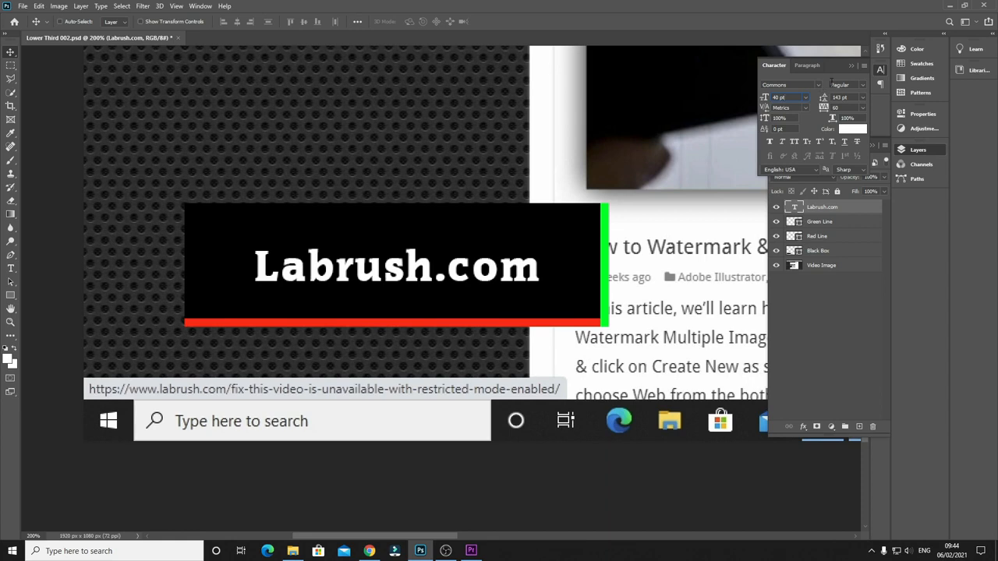
pyautogui.press('Up')
pyautogui.press('Up')
pyautogui.press('Up')
pyautogui.press('Up')
pyautogui.press('Up')
pyautogui.press('Up')
pyautogui.press('Up')
pyautogui.press('Up')
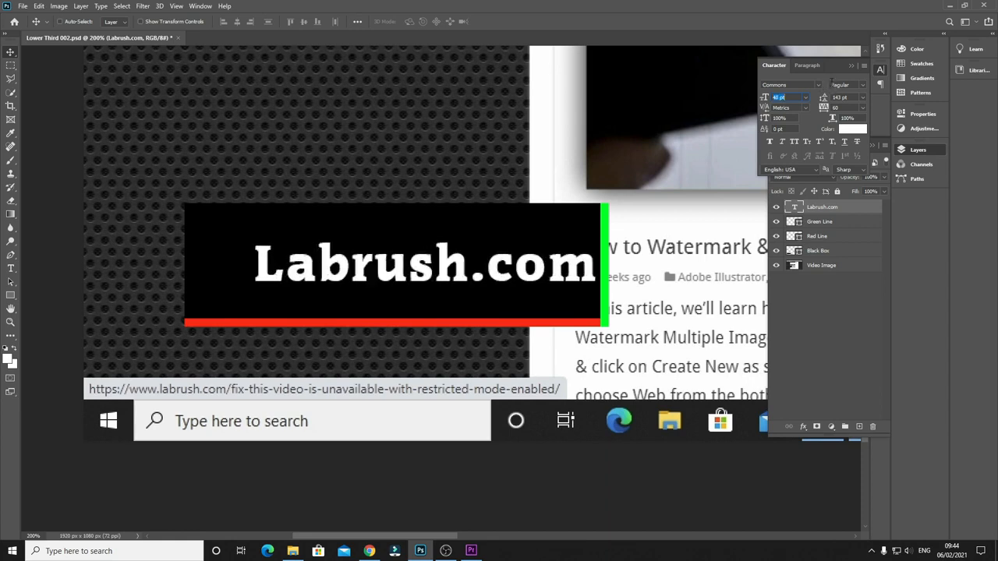
pyautogui.press('Up')
pyautogui.press('Up')
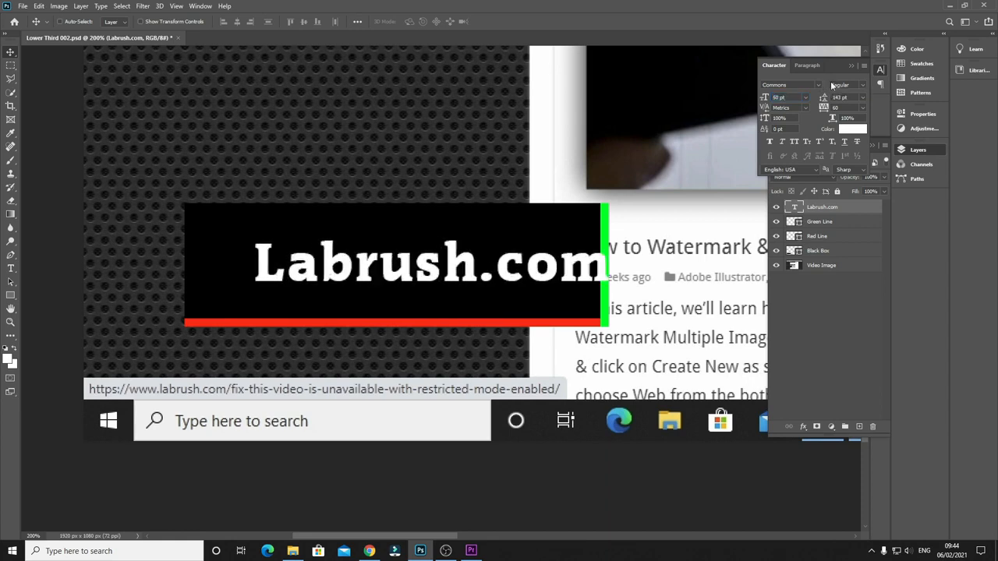
# Move the enlarged text leftward so it sits centered inside the black box, clear of the green line
pyautogui.moveTo(544, 274); pyautogui.dragTo(491, 272)
pyautogui.press('ctrl')
pyautogui.hotkey('ctrl', '-')
pyautogui.hotkey('ctrl', '-')
pyautogui.hotkey('ctrl', '-')
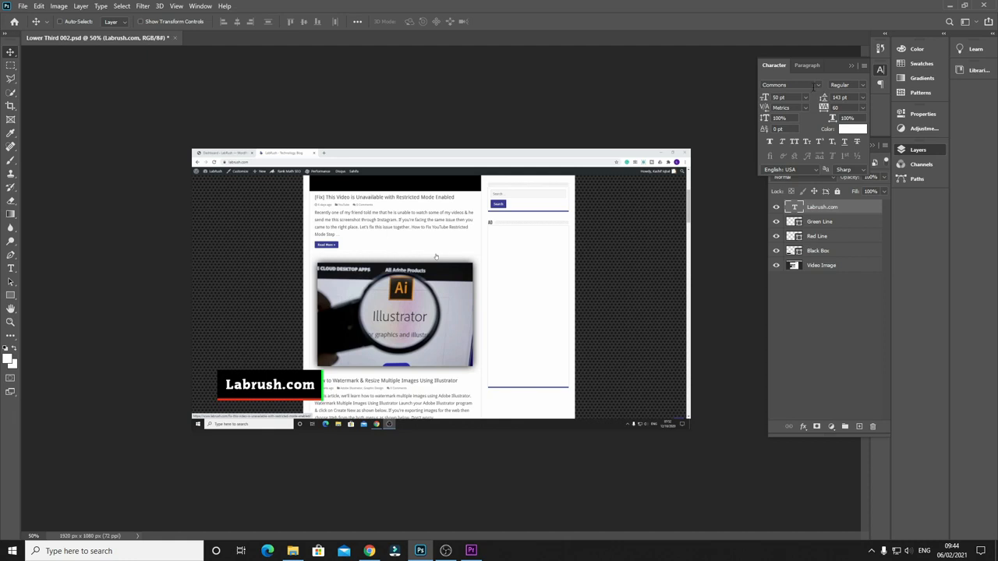
# Try different fonts on the "Labrush.com" text and set it to Hansen
pyautogui.click(806, 86)
pyautogui.press('Up')
pyautogui.press('Up')
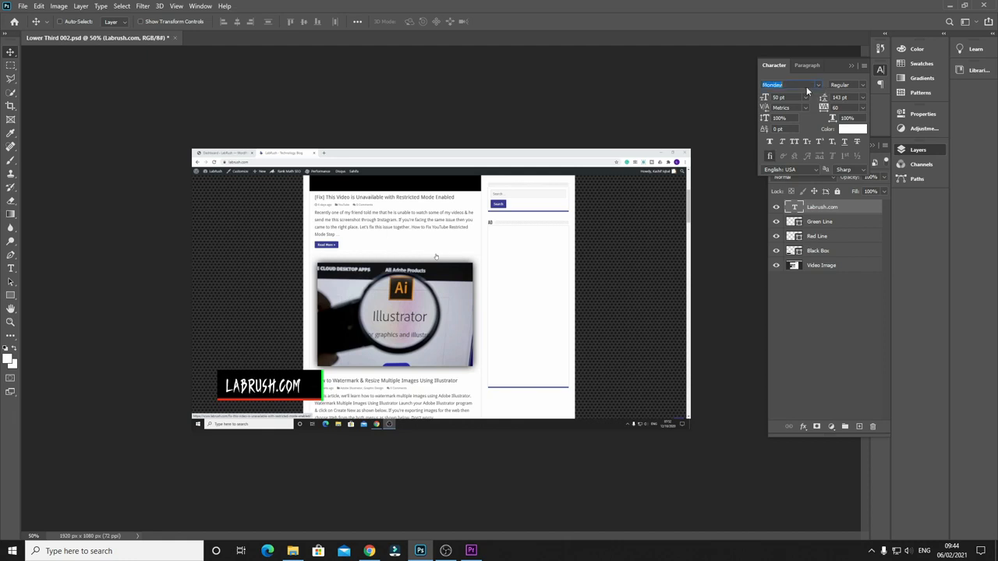
pyautogui.press('Up')
pyautogui.press('Up')
pyautogui.press('Up')
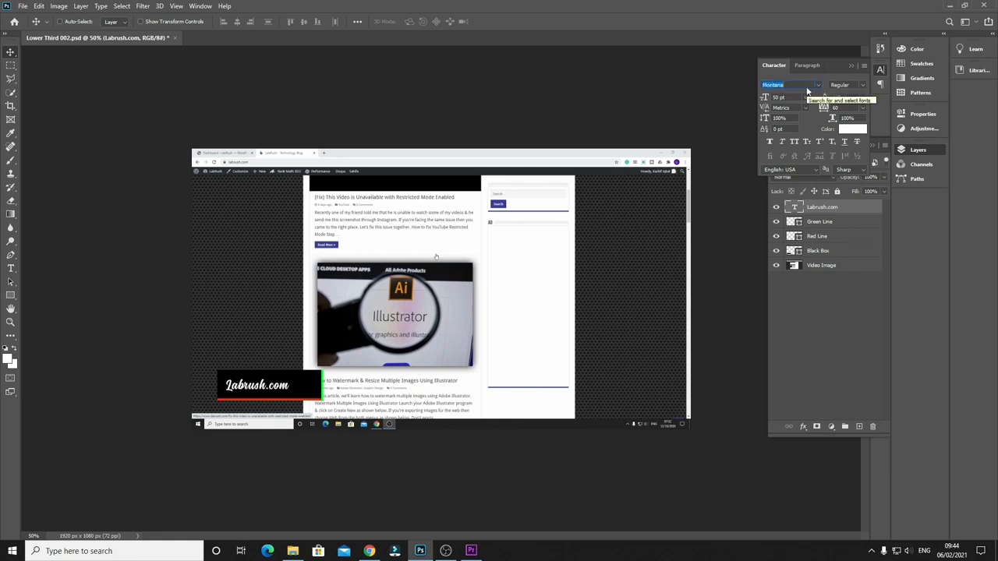
pyautogui.press('Up')
pyautogui.press('Up')
pyautogui.press('Up')
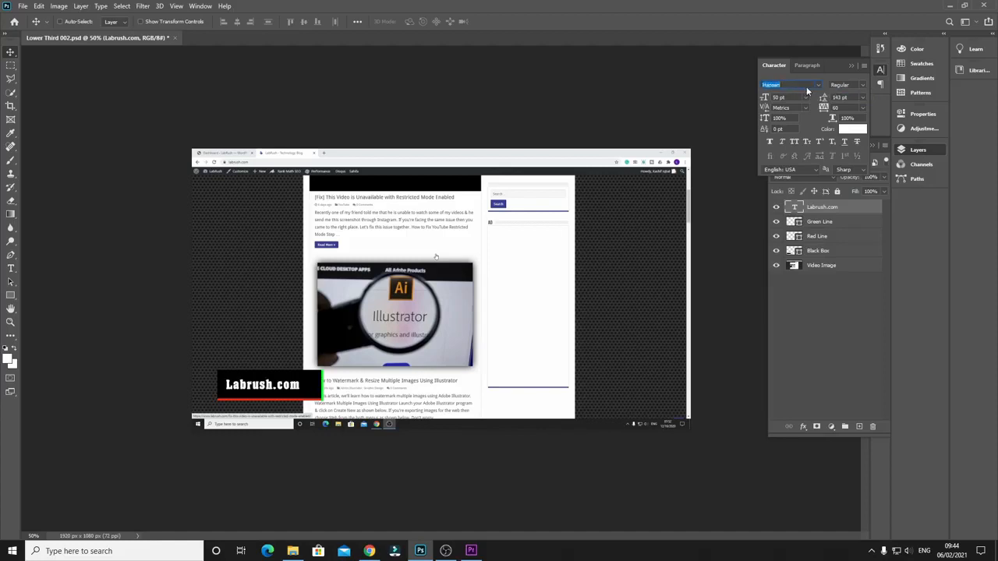
pyautogui.press('Return')
# Nudge the text slightly rightward and downward to re-center it within the black box
pyautogui.press('Right')
pyautogui.press('Right')
pyautogui.press('Right')
pyautogui.press('Right')
pyautogui.press('Right')
pyautogui.press('Right')
pyautogui.press('Right')
pyautogui.press('Right')
pyautogui.press('Down')
pyautogui.press('Down')
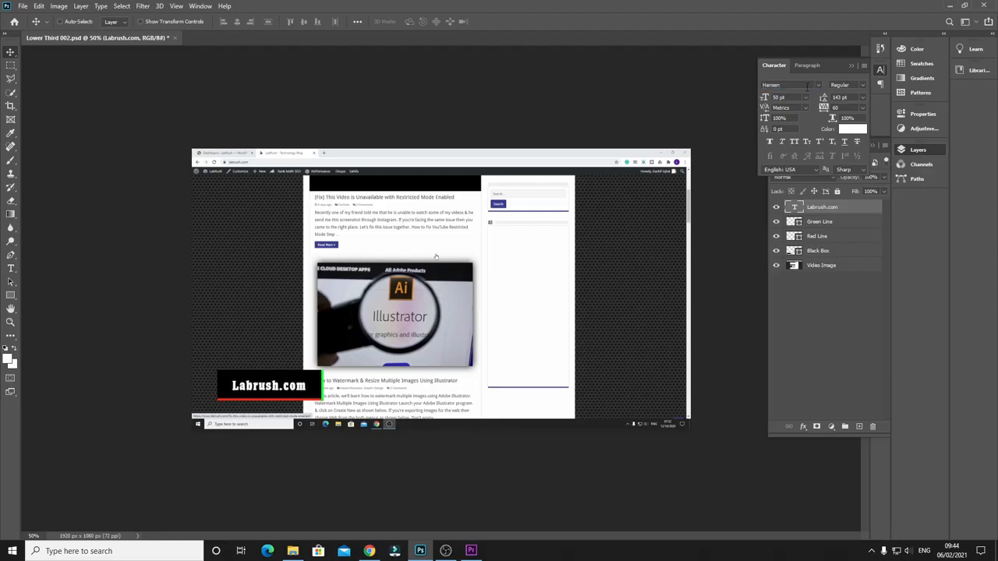
pyautogui.press('Up')
pyautogui.hotkey('ctrl', '+')
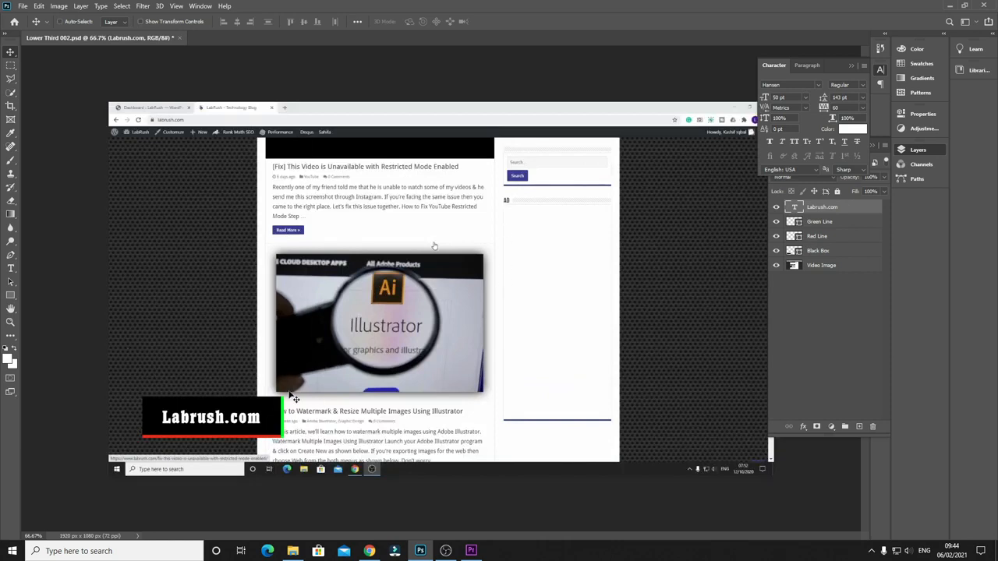
# Rename the "Labrush.com" text layer as "Text"
pyautogui.doubleClick(828, 206)
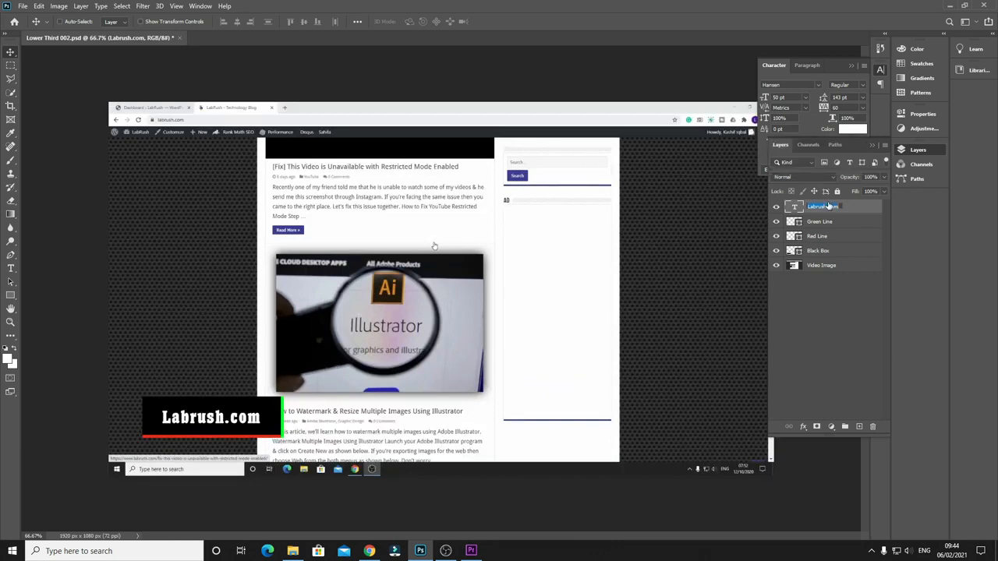
pyautogui.write('Text')
pyautogui.press('Return')
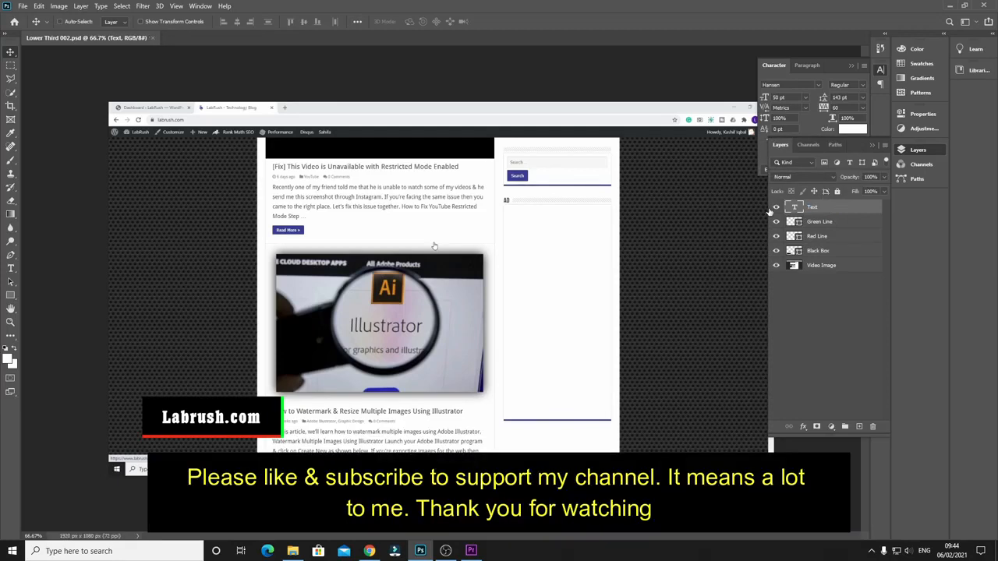
# Quick-export the Text layer as a PNG into a new folder named "images" inside the 002 folder
pyautogui.rightClick(815, 211)
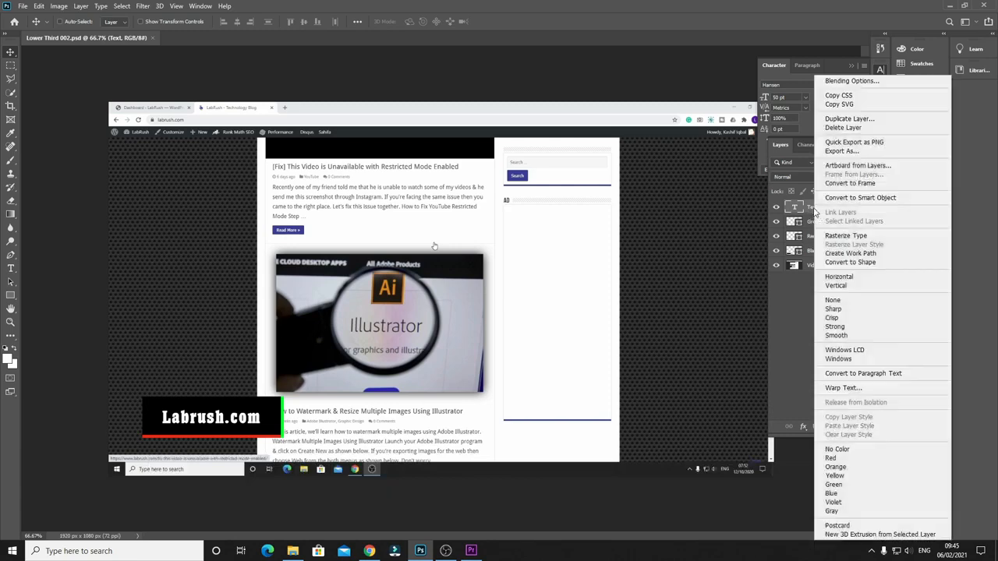
pyautogui.click(851, 143)
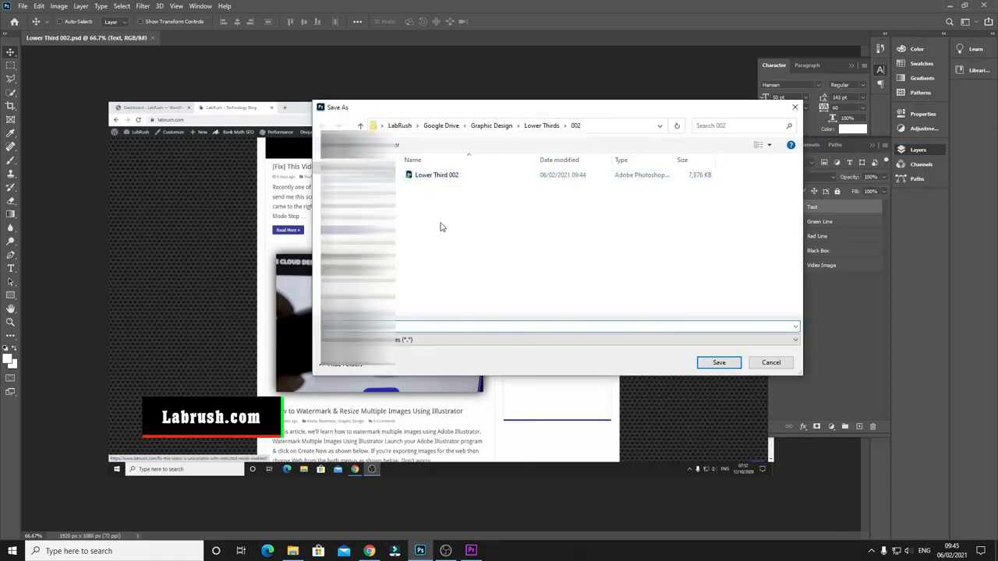
pyautogui.click(397, 145)
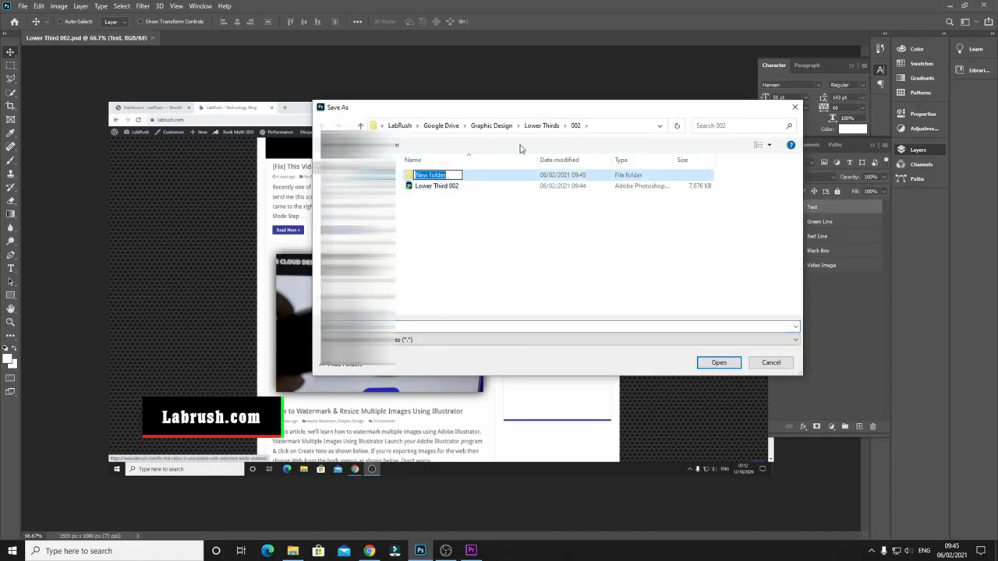
pyautogui.write('images')
pyautogui.press('Return')
pyautogui.press('Return')
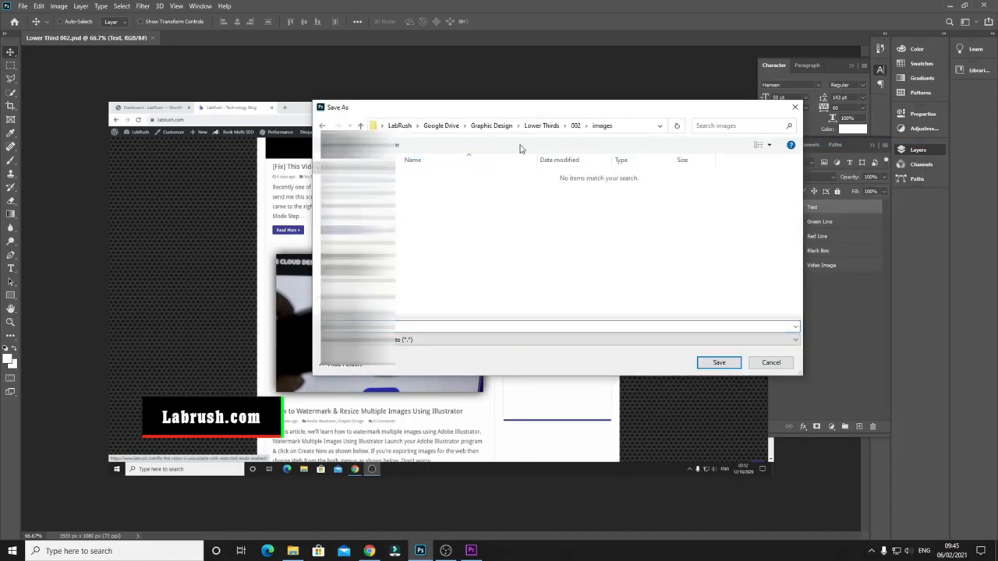
pyautogui.click(712, 363)
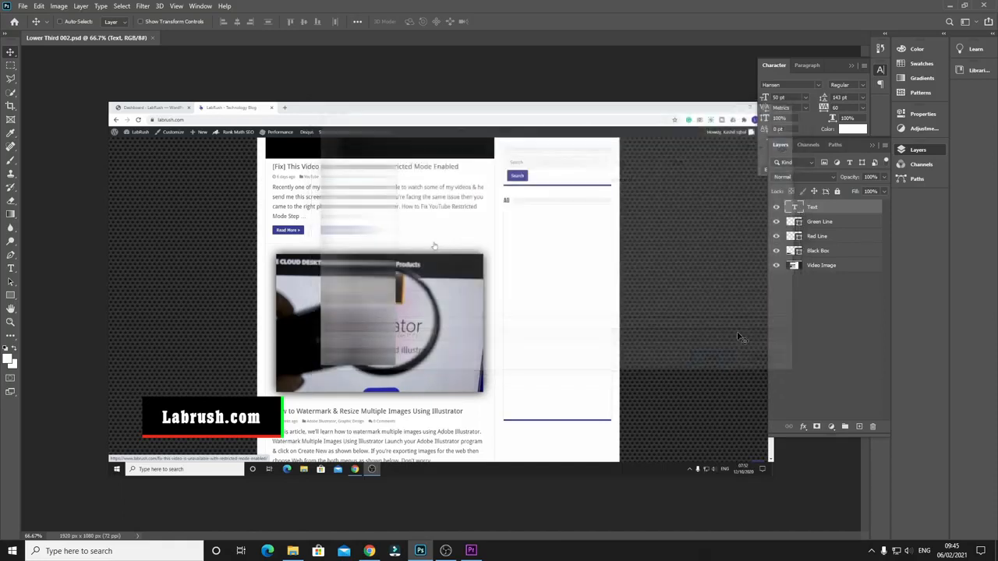
# Quick-export the Green Line layer as a PNG into the images folder
pyautogui.click(819, 222)
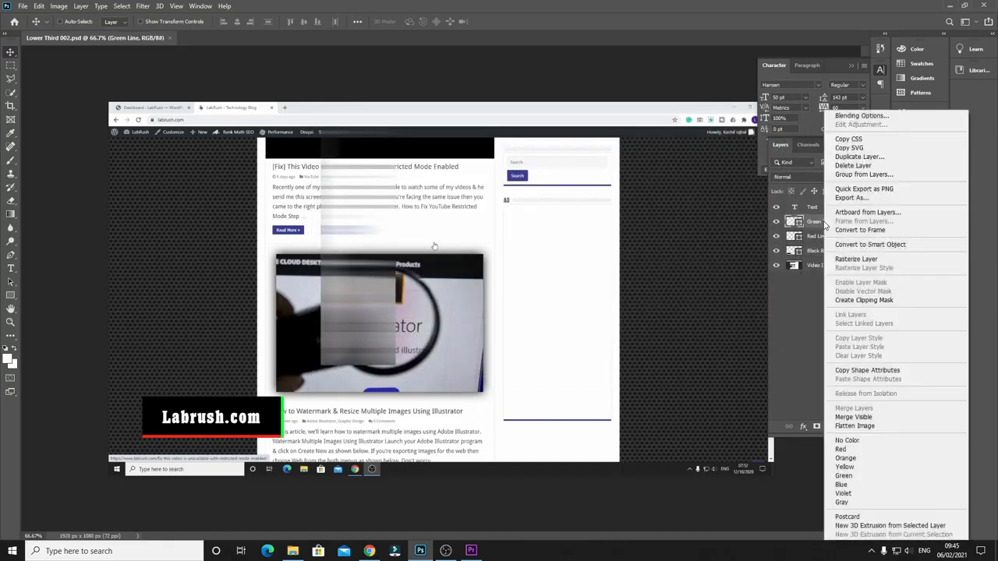
pyautogui.rightClick(825, 222)
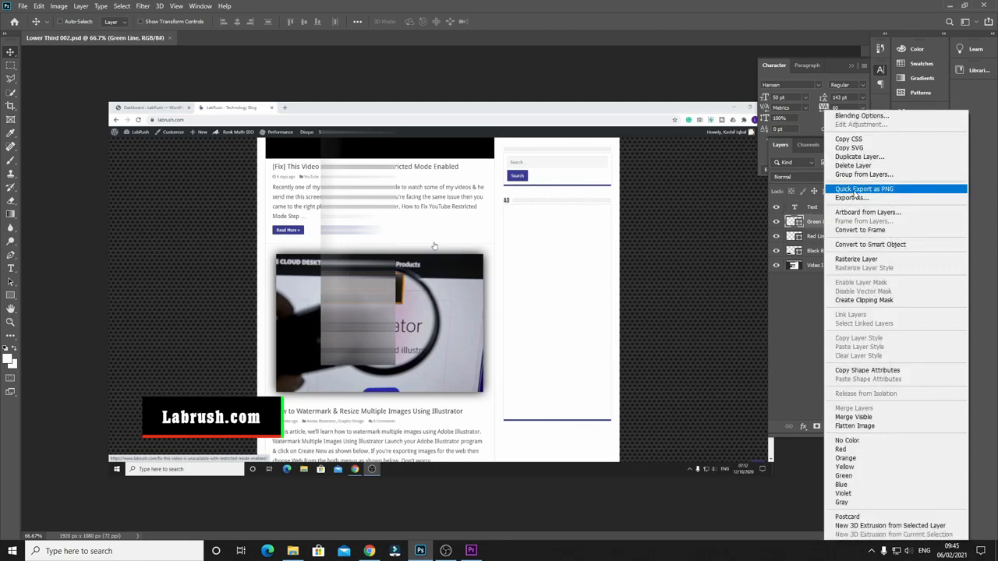
pyautogui.click(855, 191)
pyautogui.click(726, 363)
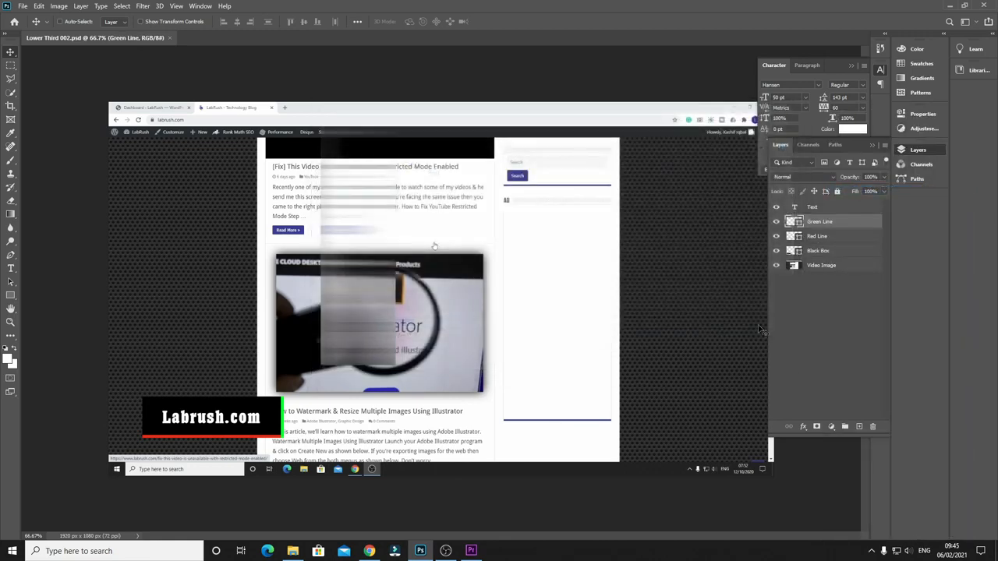
# Quick-export the Red Line layer as a PNG into the images folder
pyautogui.click(815, 237)
pyautogui.rightClick(817, 238)
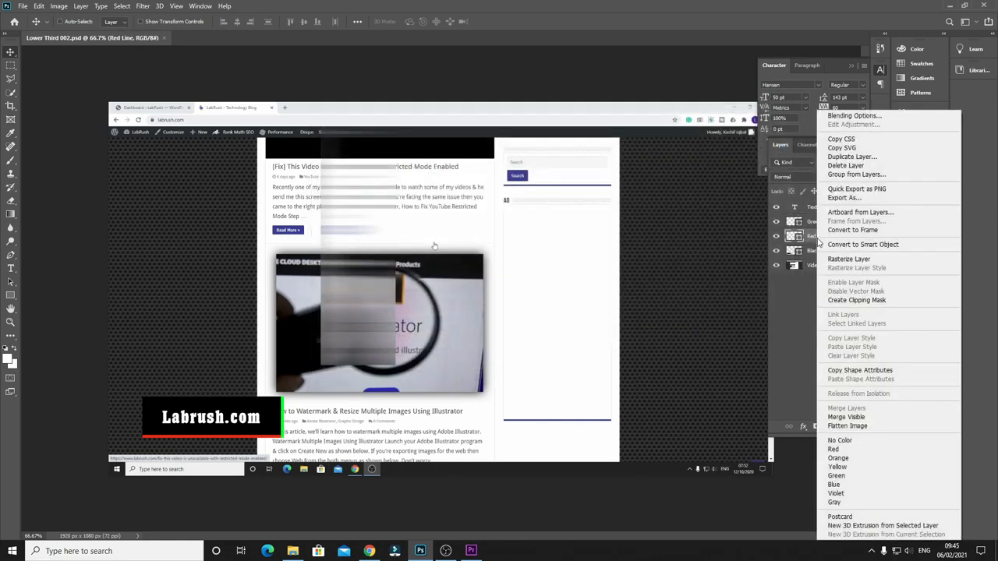
pyautogui.click(856, 189)
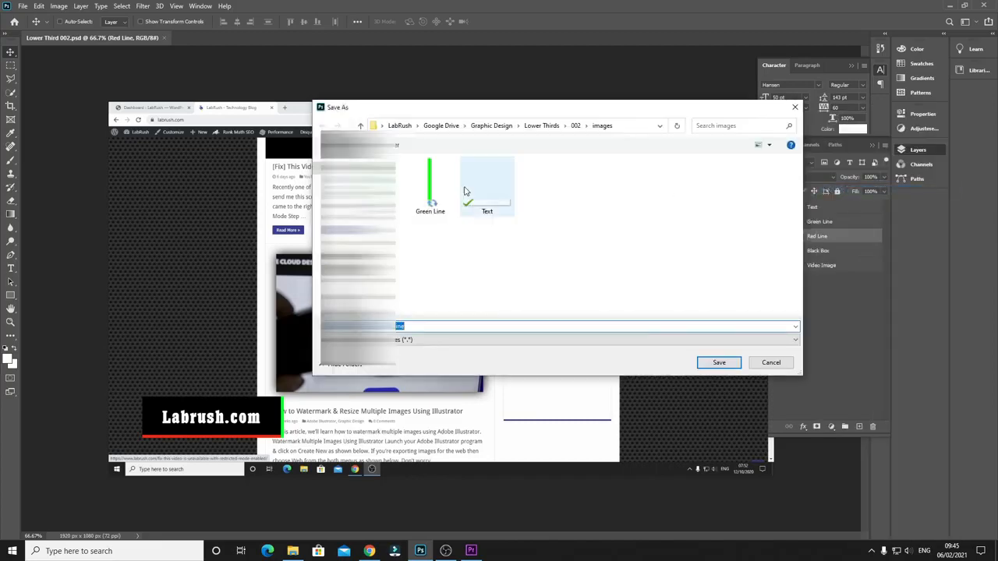
pyautogui.click(718, 363)
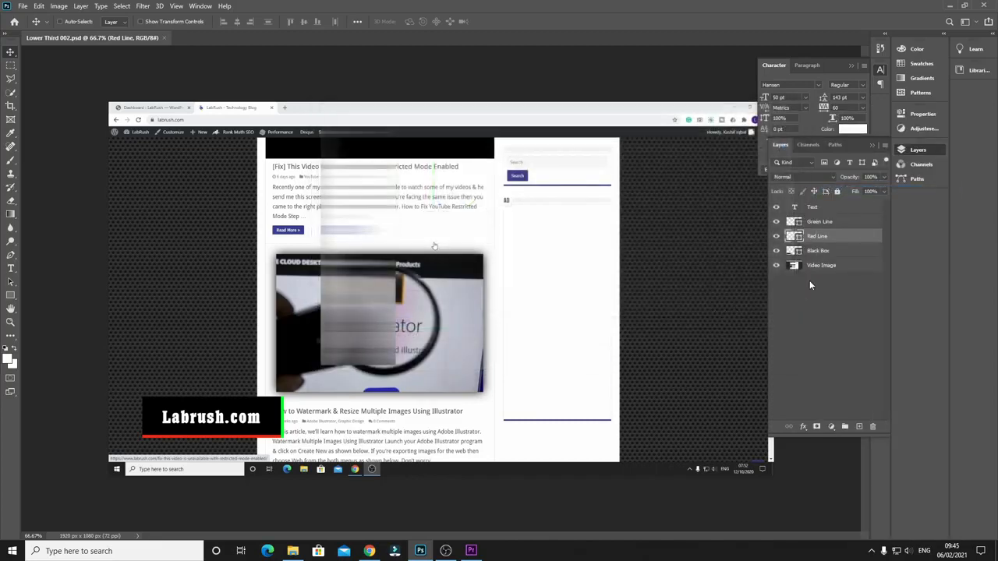
# Quick-export the Black Box layer as a PNG into the images folder
pyautogui.click(817, 250)
pyautogui.rightClick(820, 251)
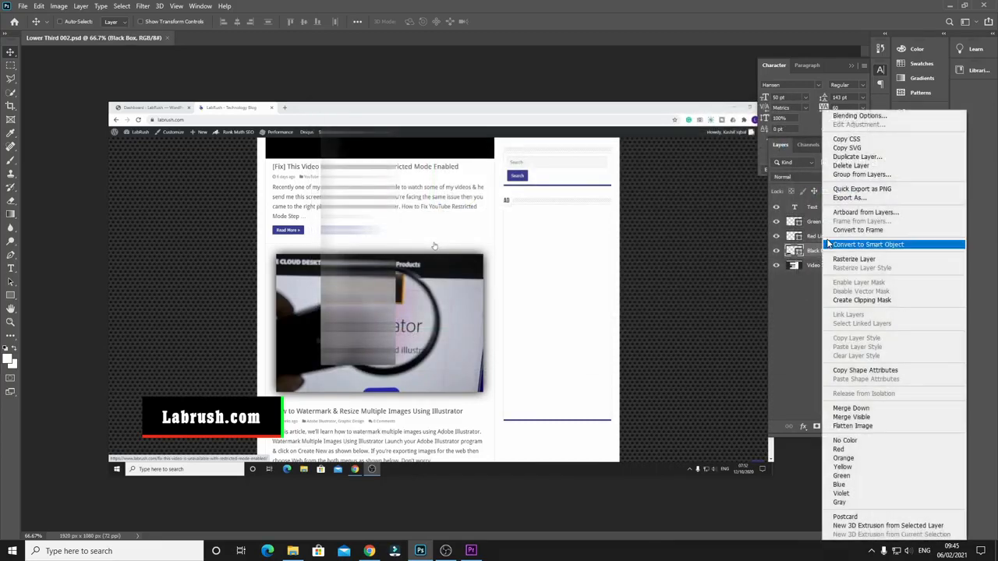
pyautogui.click(855, 190)
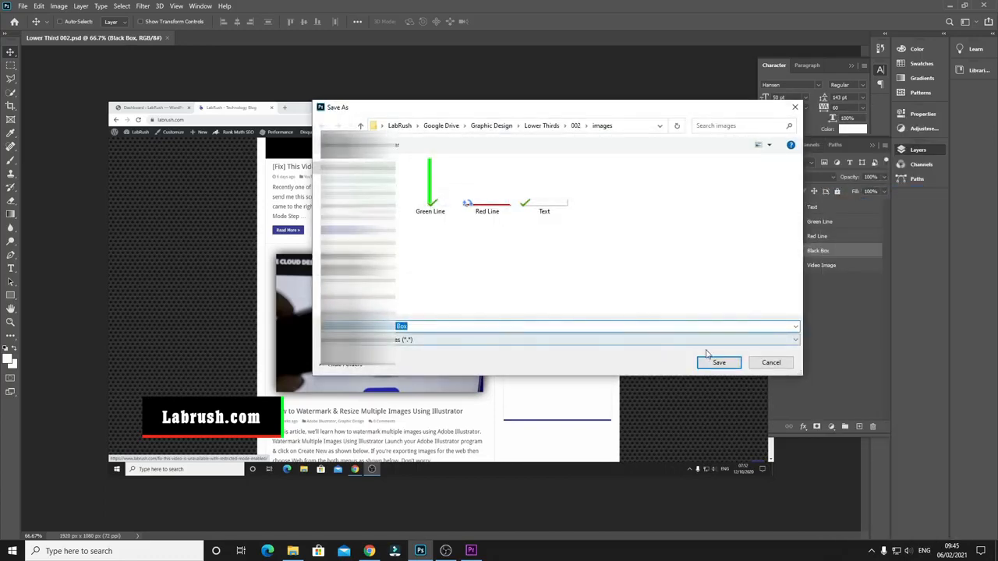
pyautogui.click(725, 362)
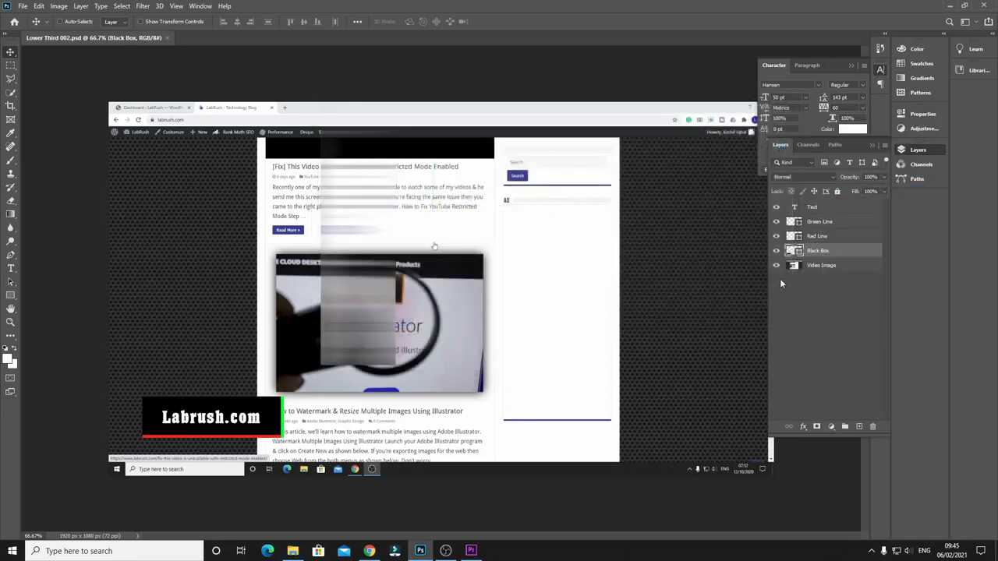
# Quick-export the Video Image layer as a PNG into the images folder
pyautogui.click(822, 265)
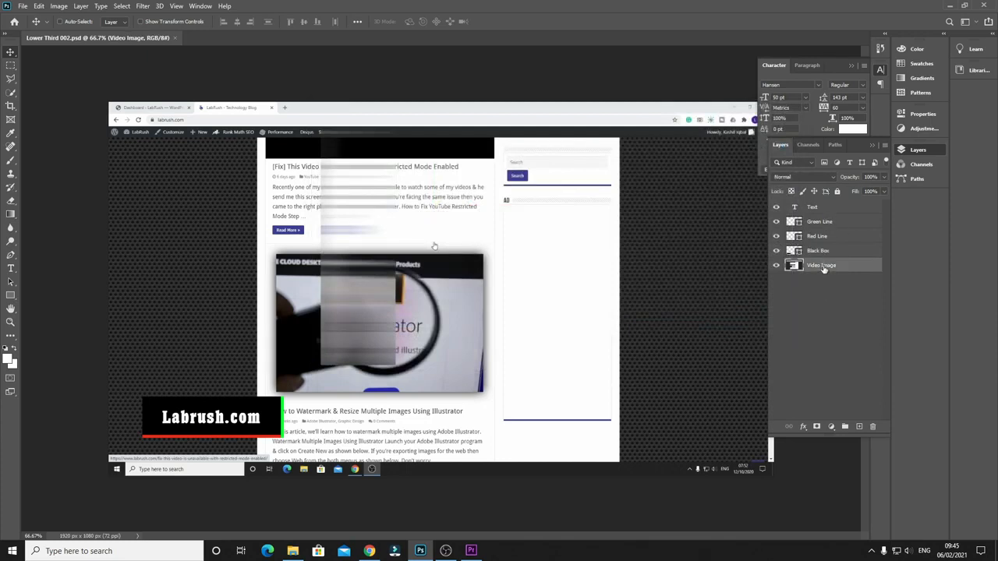
pyautogui.rightClick(823, 268)
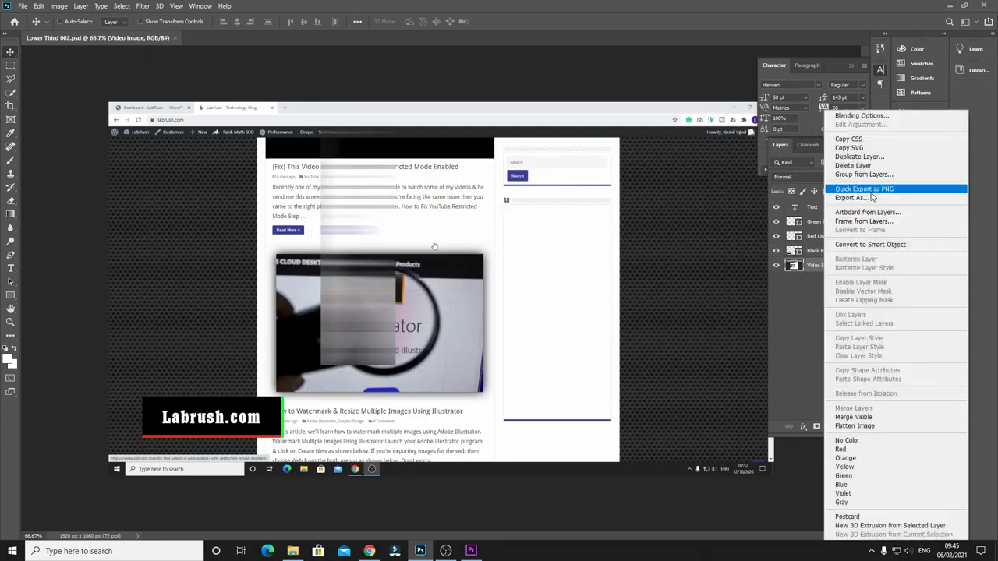
pyautogui.click(871, 190)
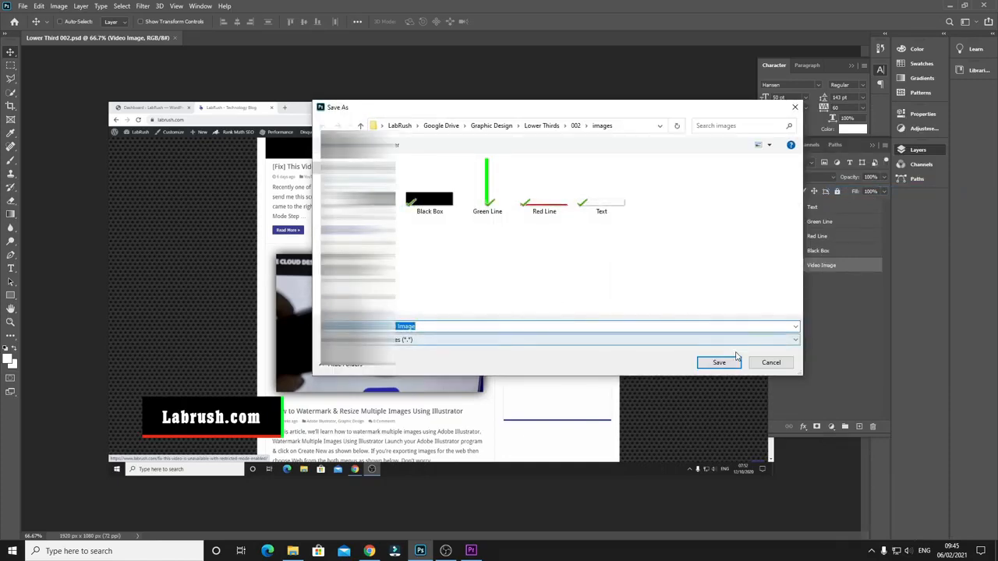
pyautogui.click(725, 365)
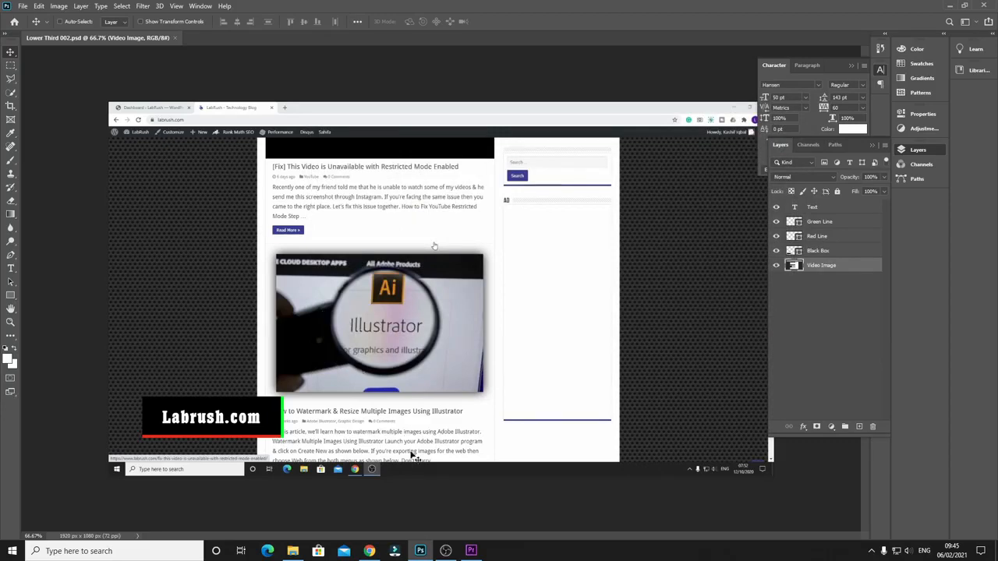
# Switch to Premiere Pro and start a new project located in a new folder "Lower Third Tutorial 2" inside Premiere Pro Tutorials
pyautogui.click(470, 550)
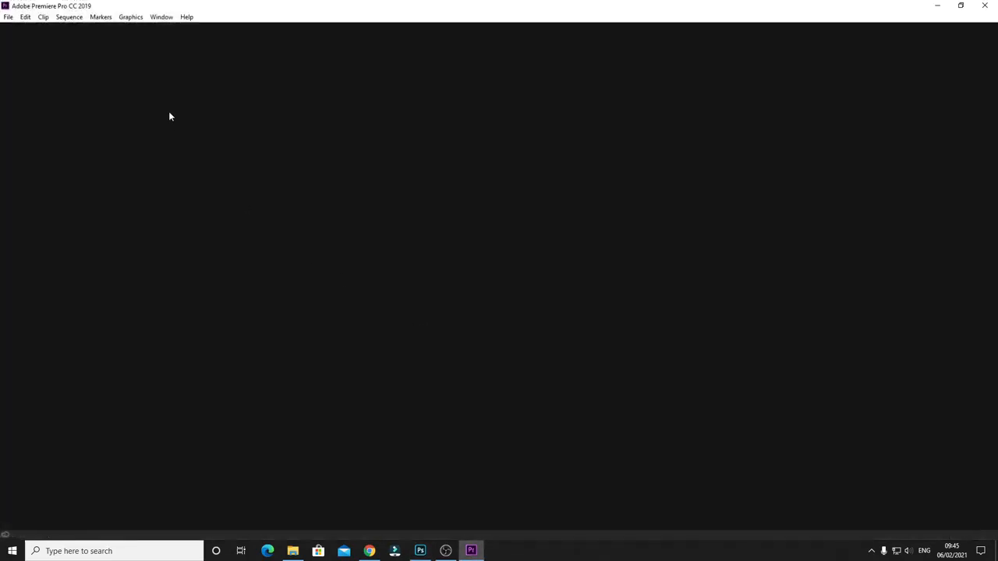
pyautogui.click(10, 17)
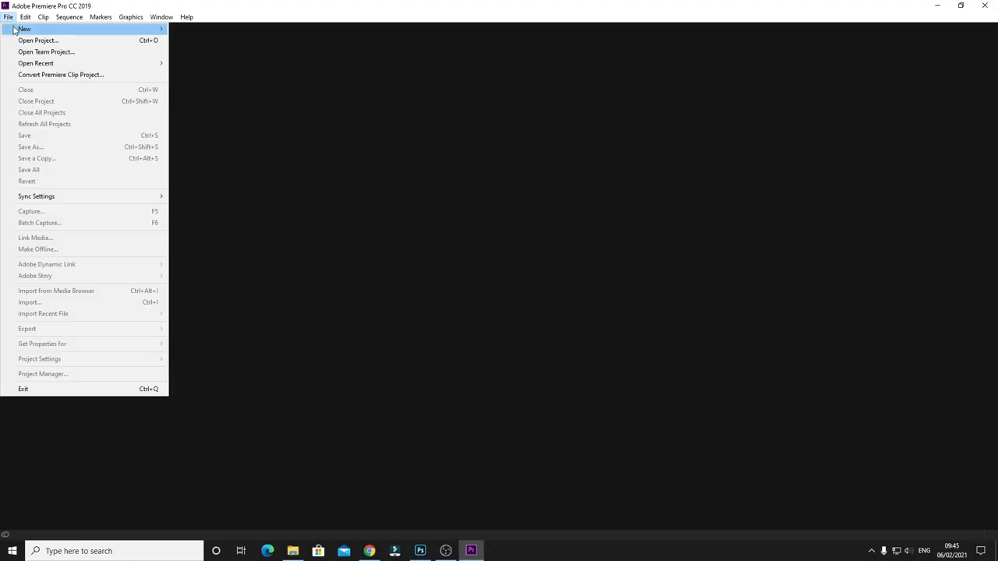
pyautogui.moveTo(144, 29)
pyautogui.click(195, 29)
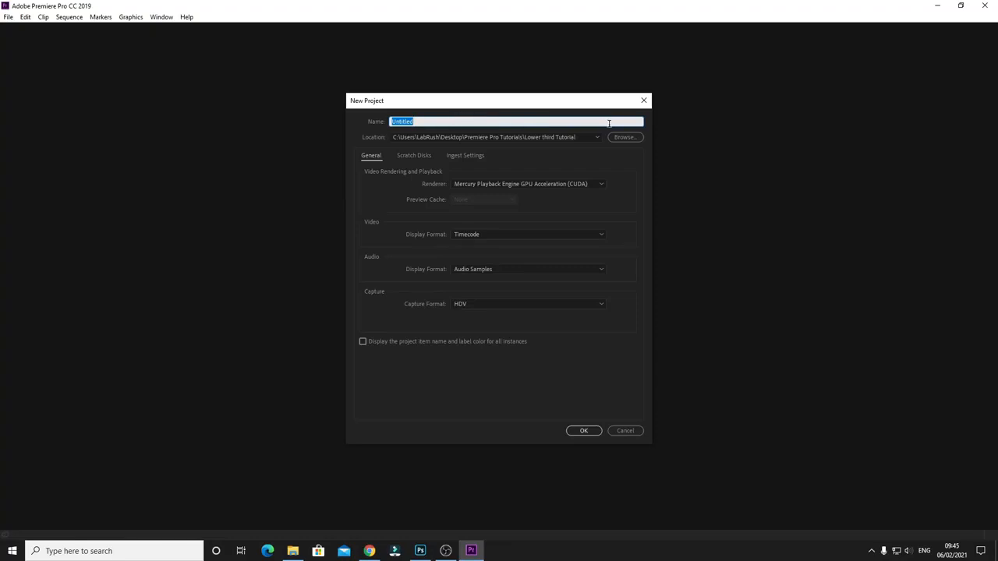
pyautogui.click(629, 137)
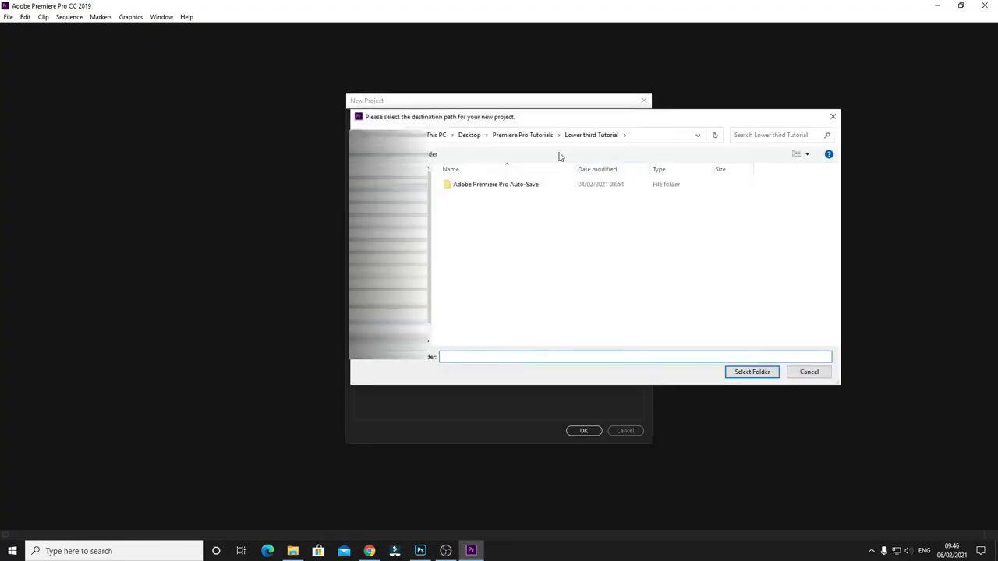
pyautogui.click(532, 137)
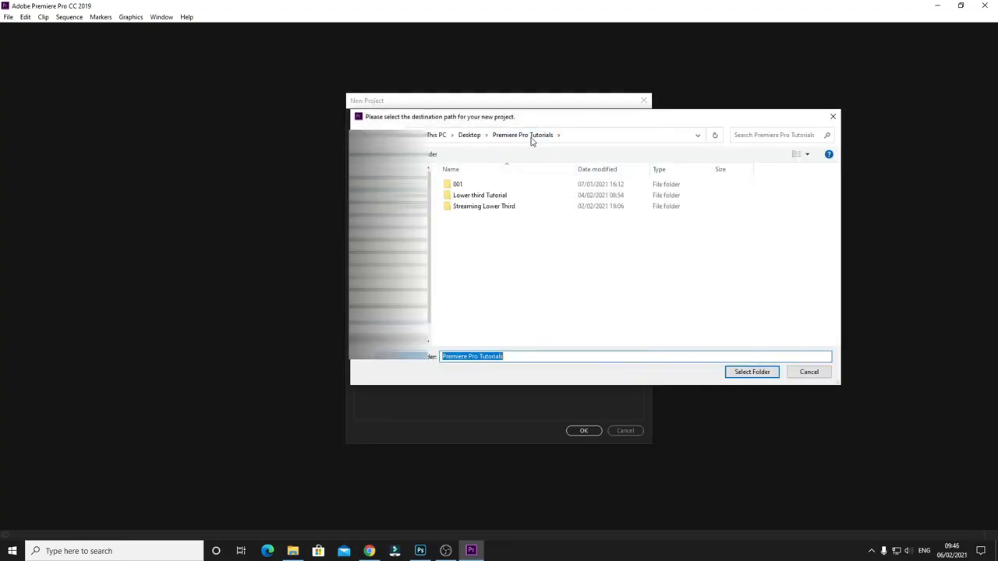
pyautogui.click(431, 153)
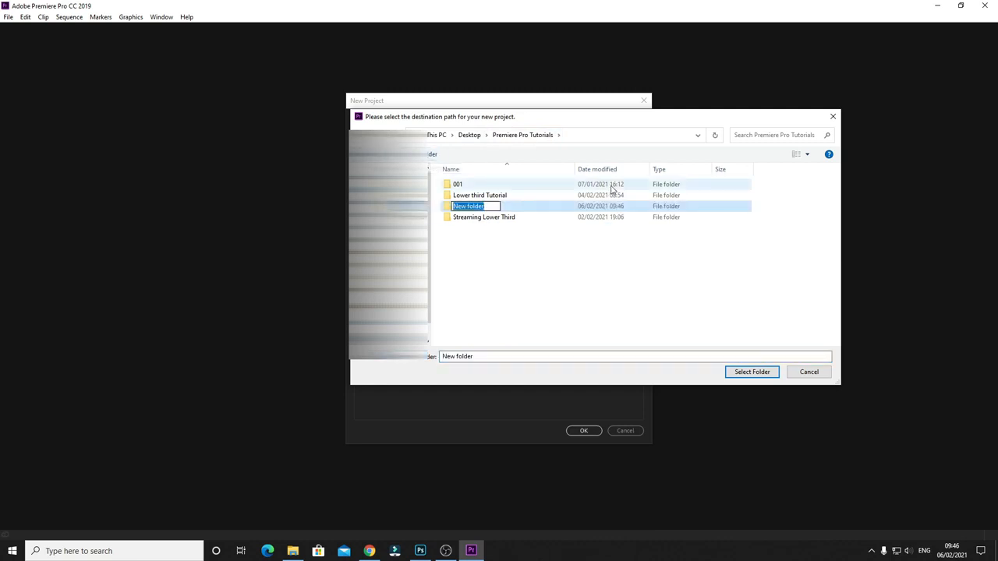
pyautogui.write('Lower T')
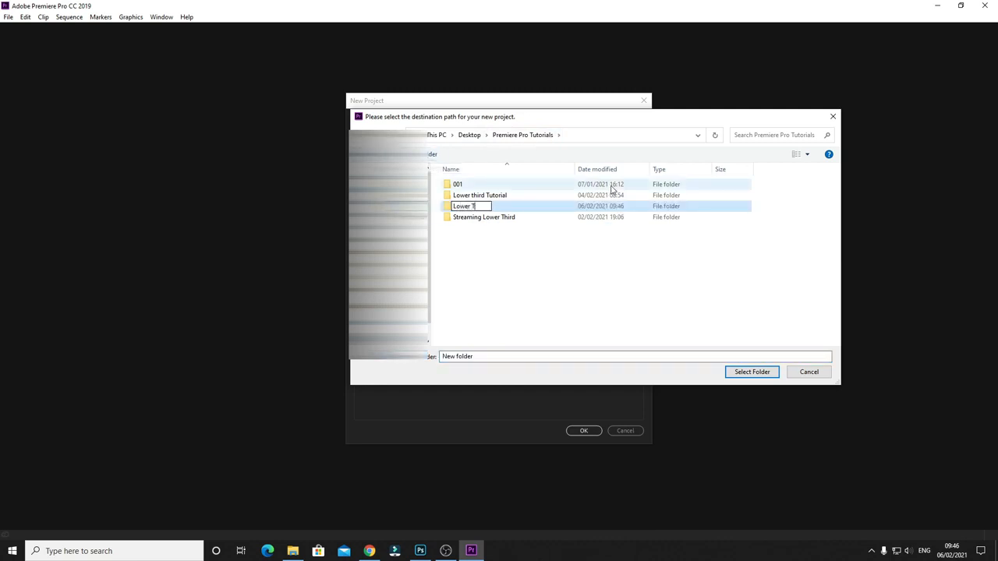
pyautogui.write('hird Tutorial 2')
pyautogui.press('Return')
pyautogui.press('Return')
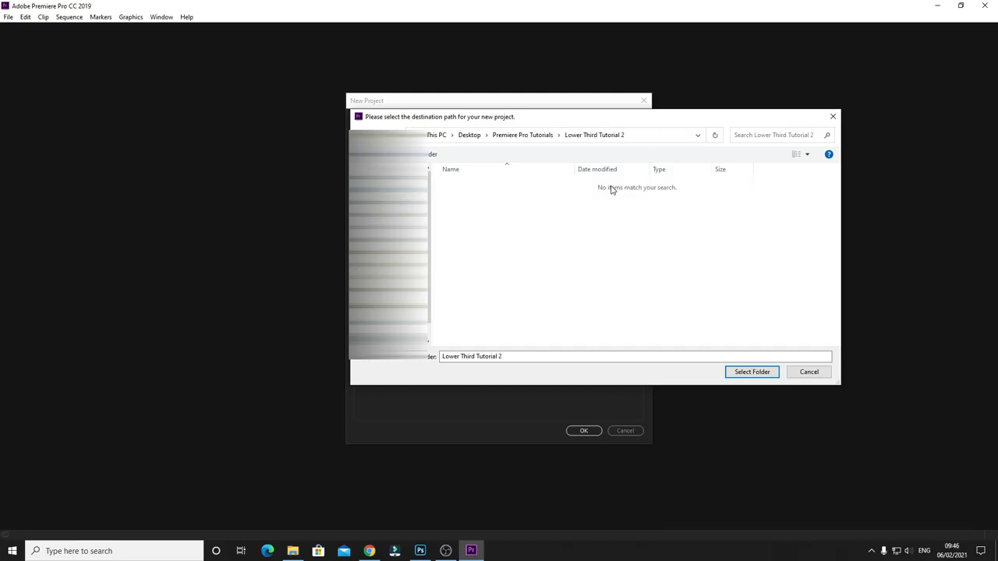
pyautogui.click(767, 372)
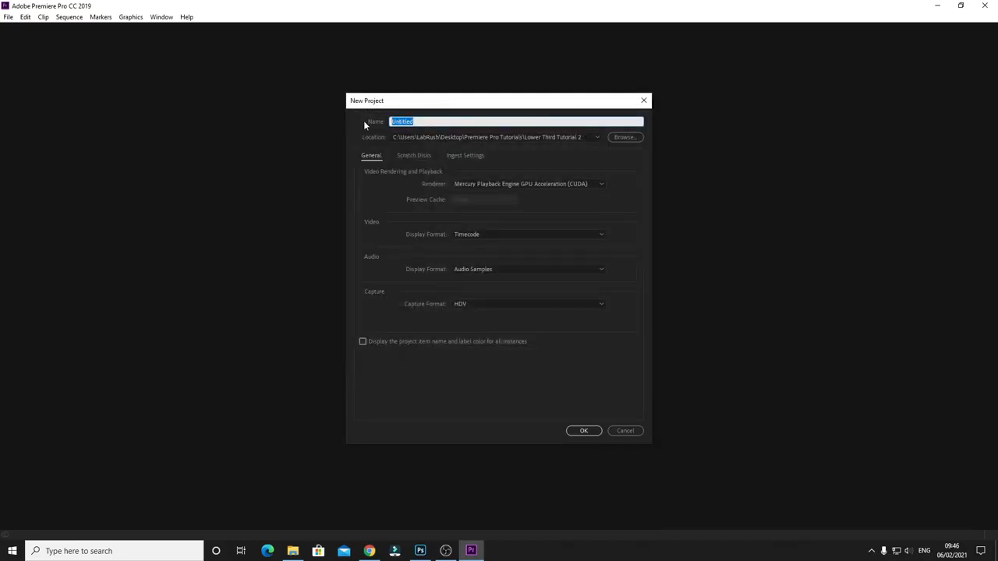
# Name the project "Lower Third Tutorial" and create it with HDV as the capture format
pyautogui.write('Lower Third Tutorial')
pyautogui.click(480, 310)
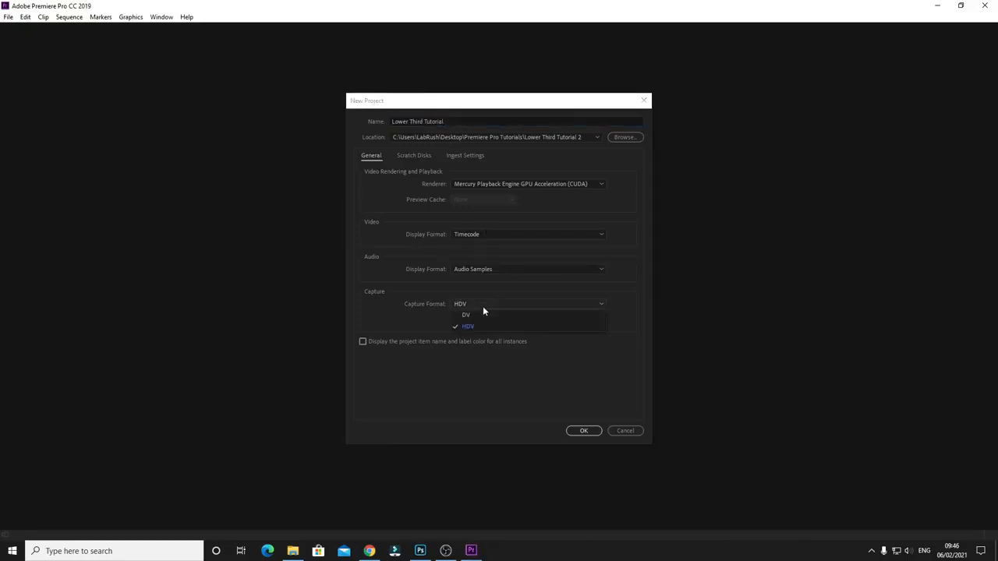
pyautogui.click(481, 326)
pyautogui.click(596, 431)
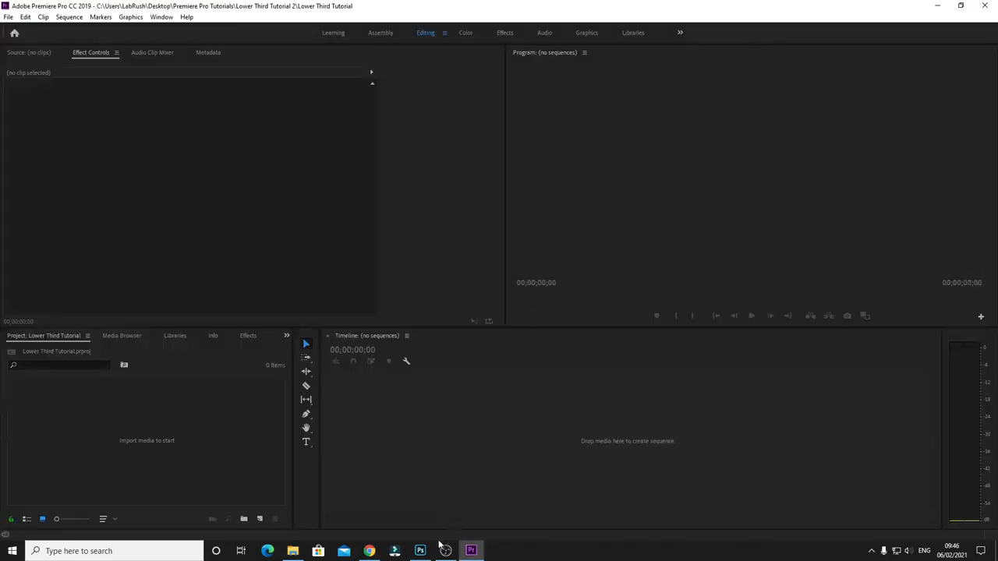
pyautogui.click(420, 550)
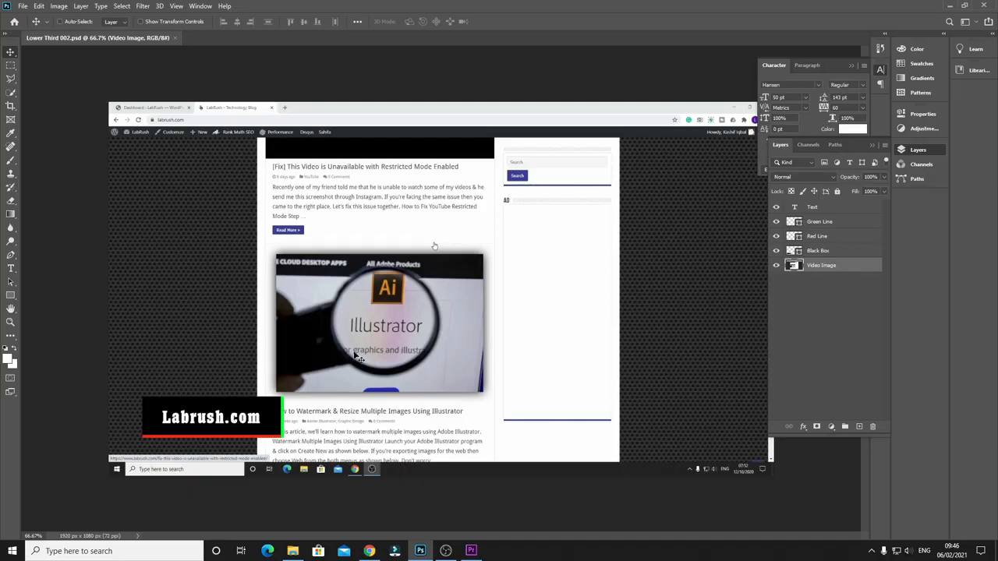
pyautogui.click(947, 6)
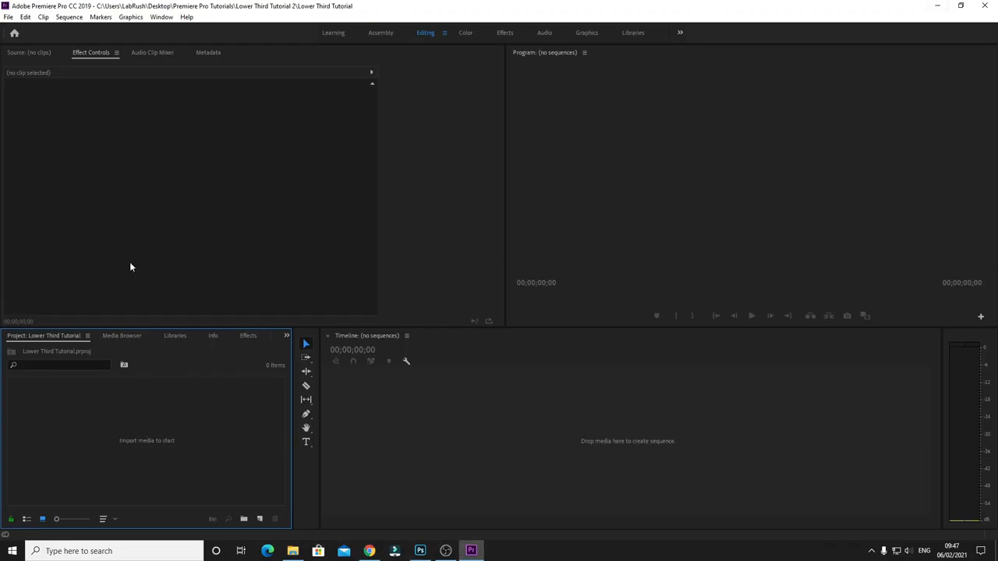
# Import the Black Box, Green Line, Red Line, Text and Video Image files from the images folder of Lower Thirds 002
pyautogui.doubleClick(148, 419)
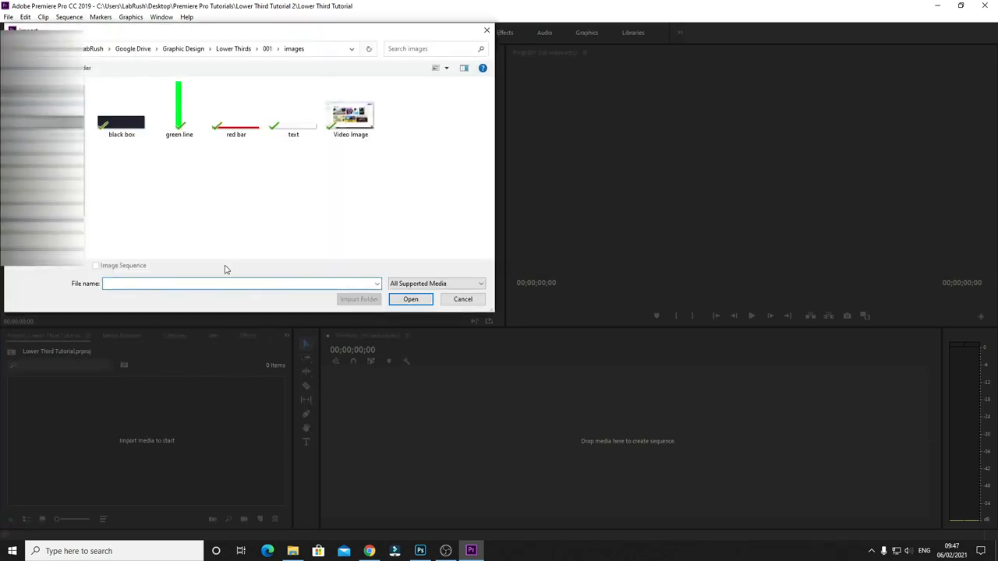
pyautogui.click(232, 52)
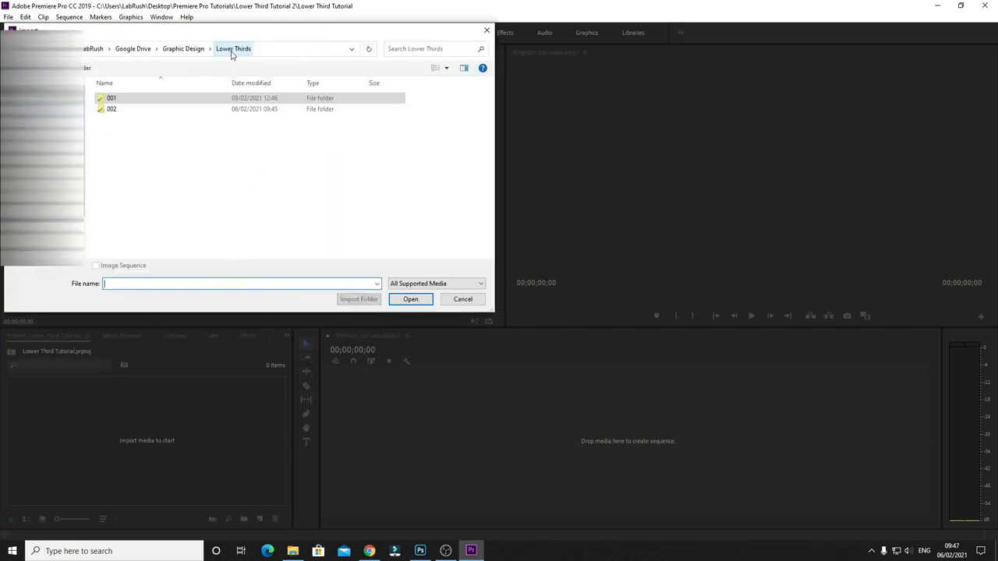
pyautogui.doubleClick(129, 109)
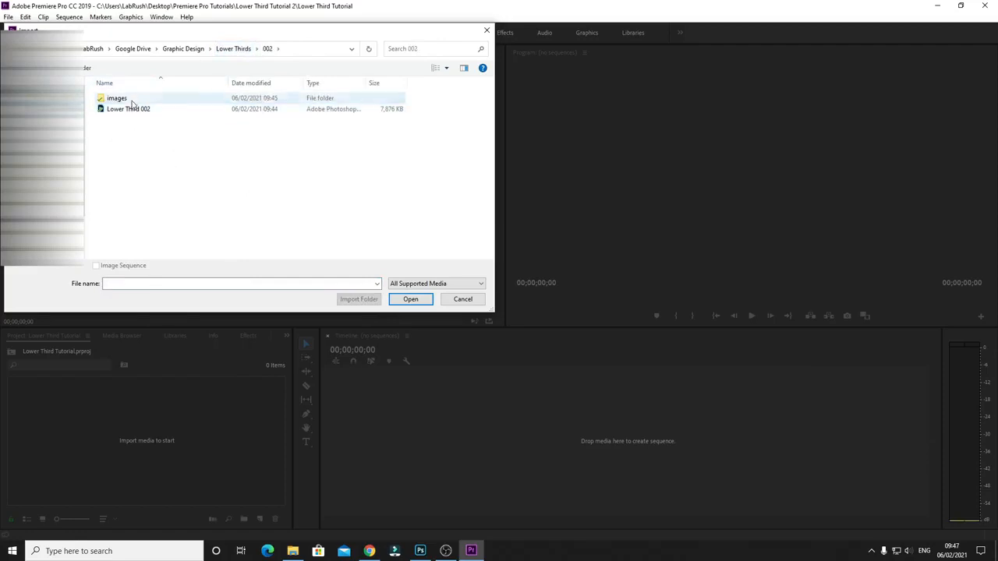
pyautogui.doubleClick(133, 103)
pyautogui.moveTo(387, 195); pyautogui.dragTo(115, 126)
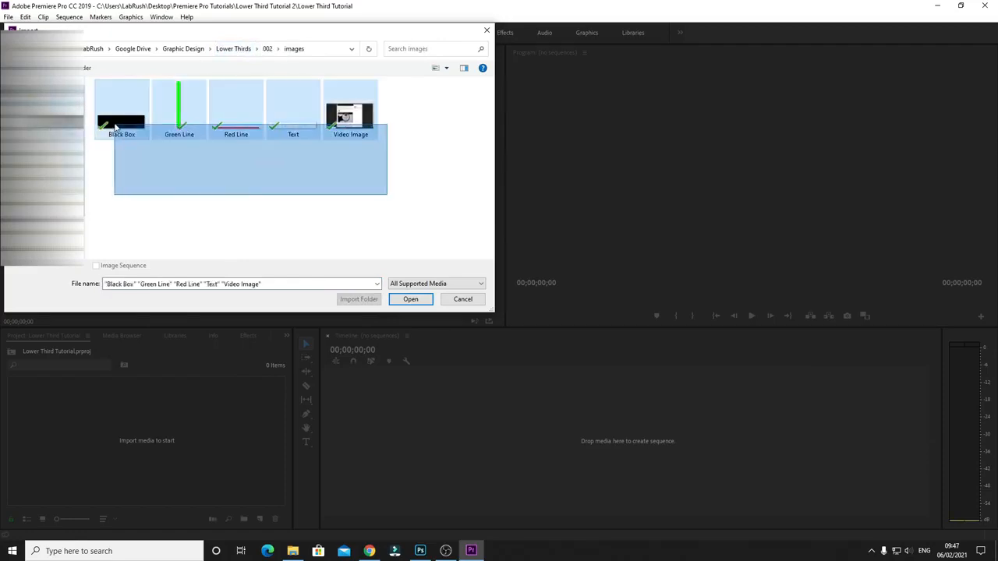
pyautogui.click(422, 299)
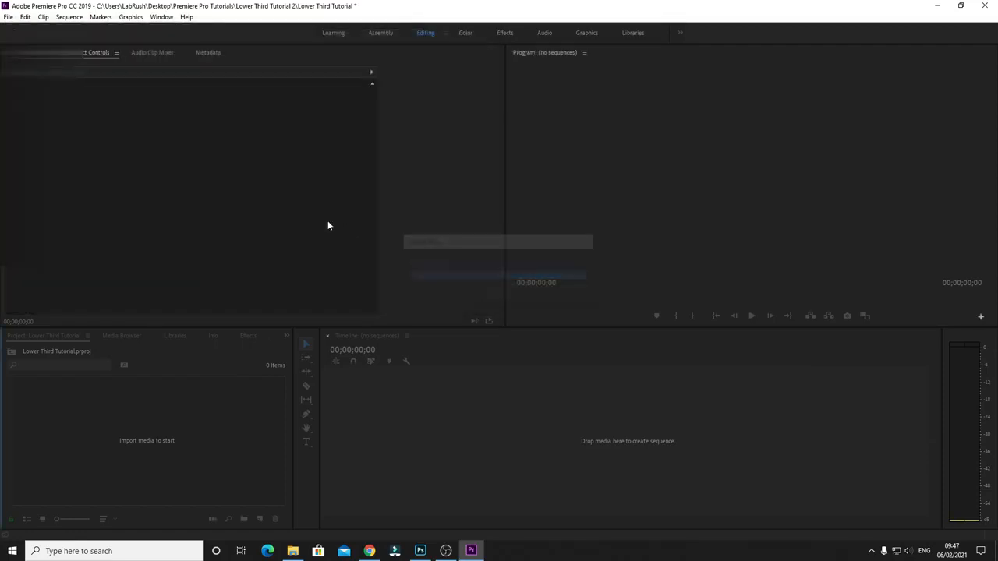
pyautogui.click(235, 471)
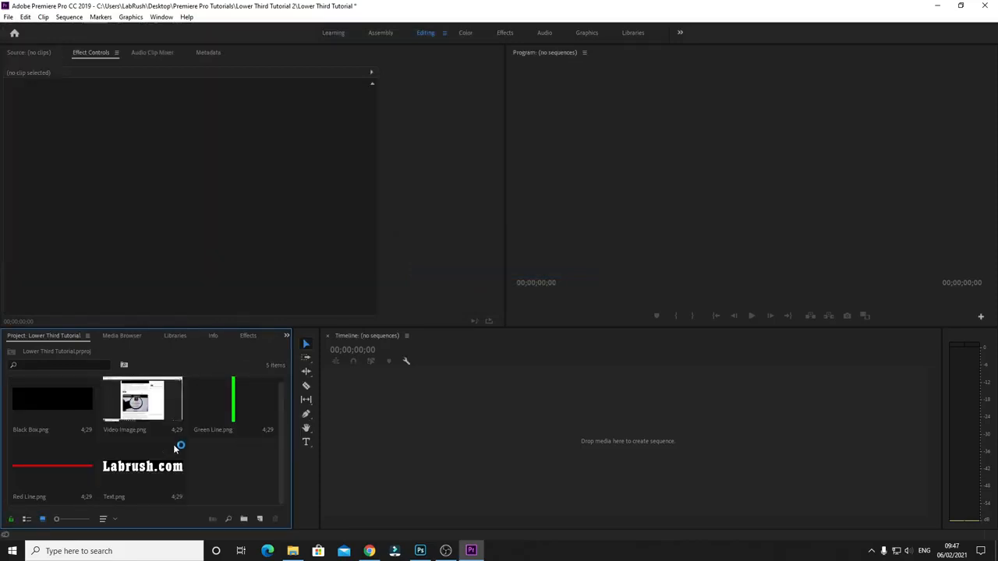
# Create a sequence from Video Image.png and place Black Box.png above it on track V2, starting at the beginning
pyautogui.click(141, 421)
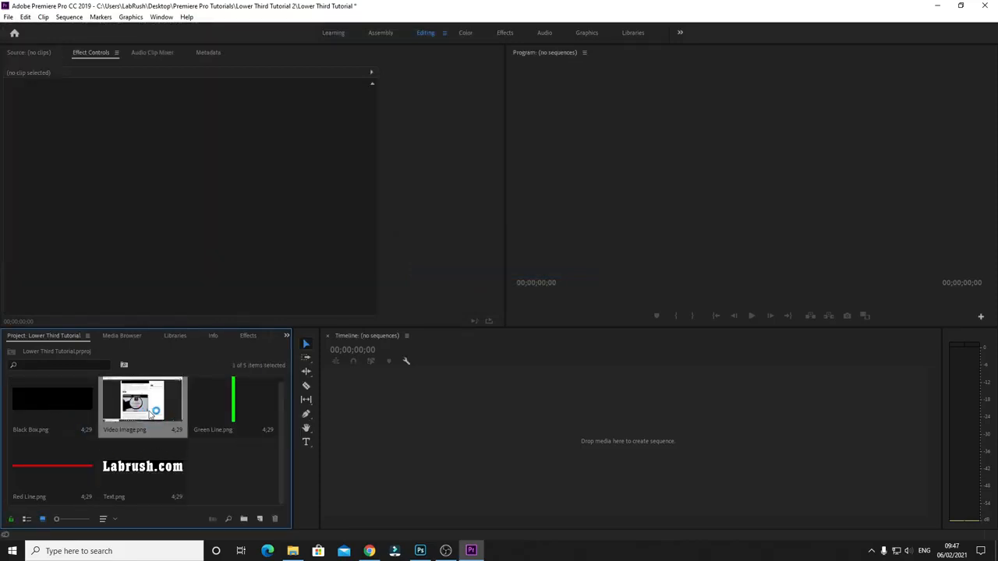
pyautogui.moveTo(362, 468); pyautogui.dragTo(351, 455)
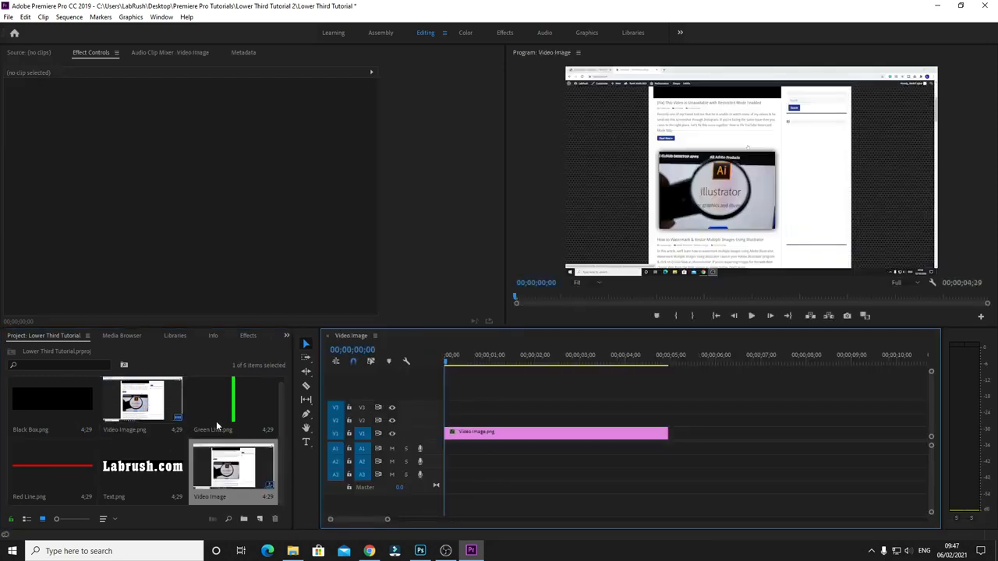
pyautogui.click(57, 399)
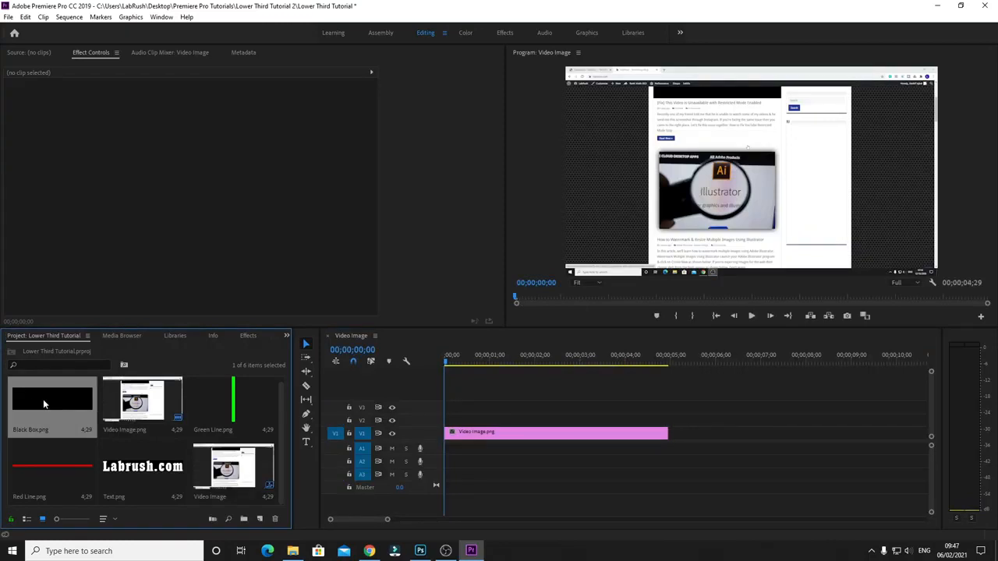
pyautogui.moveTo(43, 399); pyautogui.dragTo(460, 418)
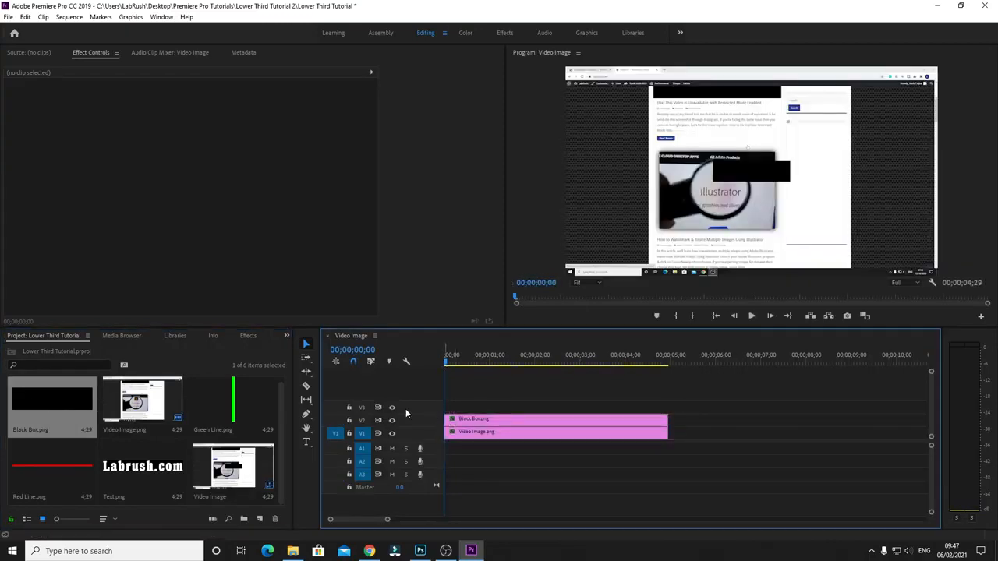
# Stack Green Line.png on track V3 and Red Line.png on the new track V4 above it, both from the sequence start
pyautogui.click(230, 406)
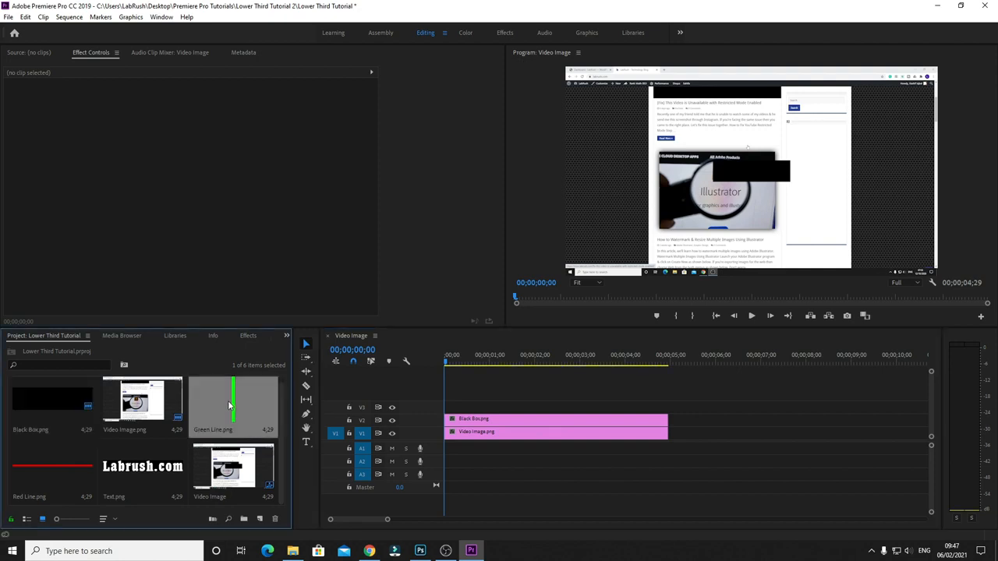
pyautogui.moveTo(460, 405); pyautogui.dragTo(450, 407)
pyautogui.moveTo(46, 469); pyautogui.dragTo(442, 398)
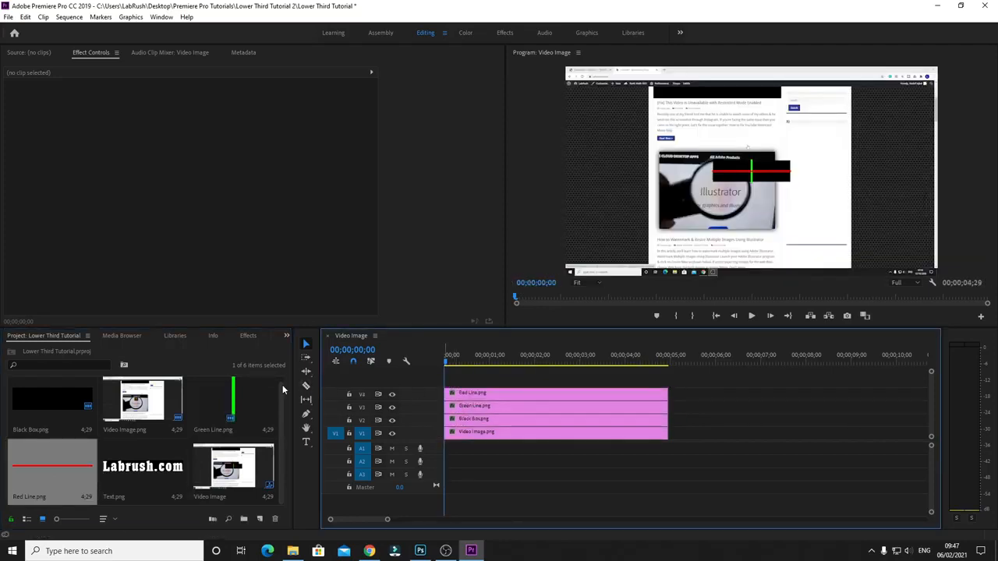
# Place Text.png on the new track V5 above Red Line.png, starting at the beginning of the sequence
pyautogui.moveTo(144, 472); pyautogui.dragTo(437, 379)
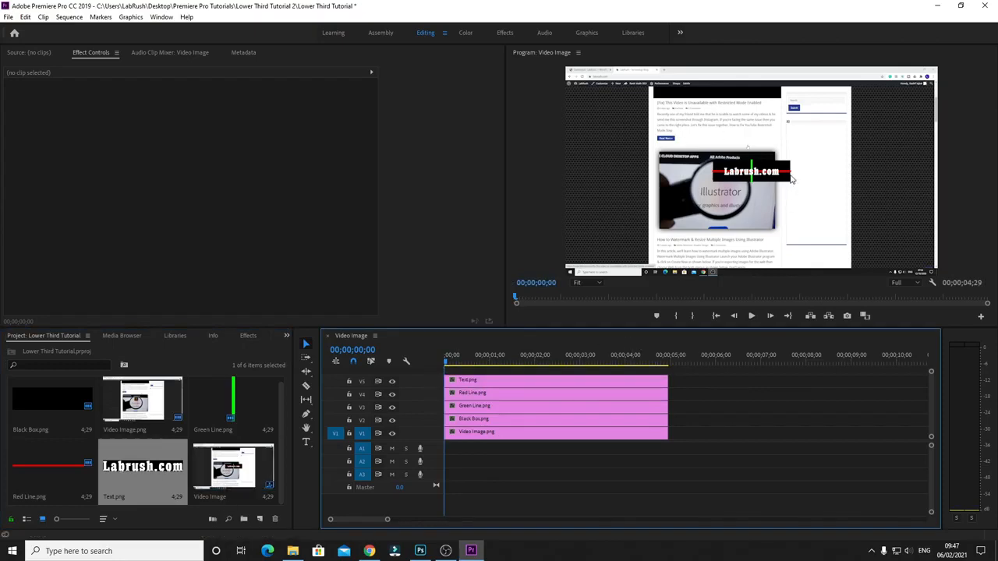
pyautogui.click(525, 436)
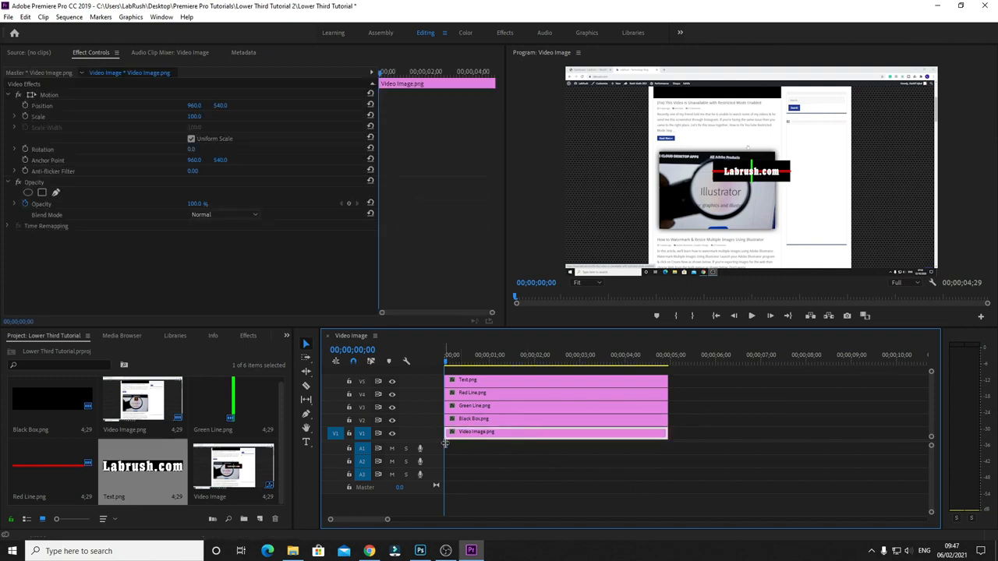
# Move the Black Box.png clip to the lower-left area of the frame at position 281, 913
pyautogui.click(482, 422)
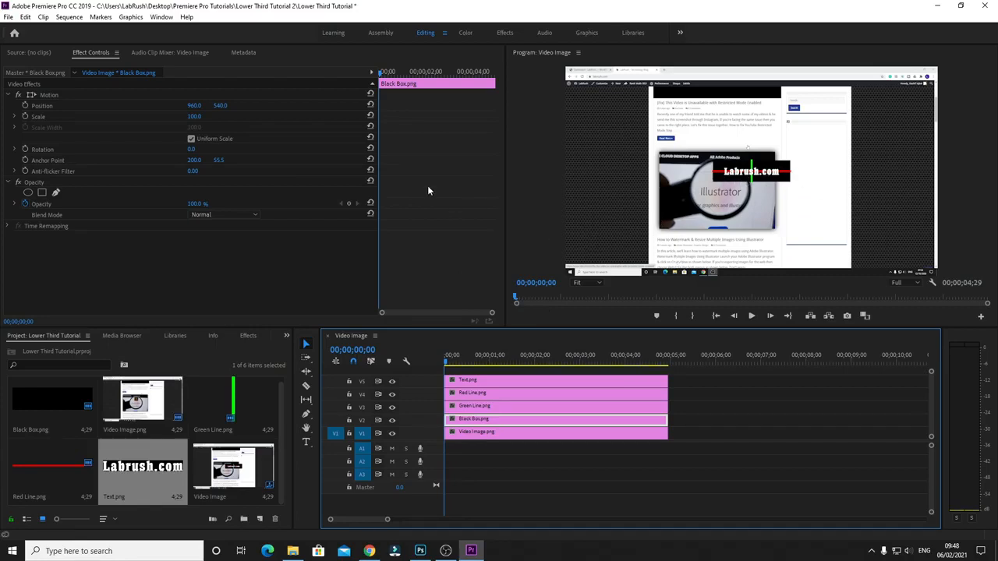
pyautogui.moveTo(220, 110); pyautogui.dragTo(269, 110)
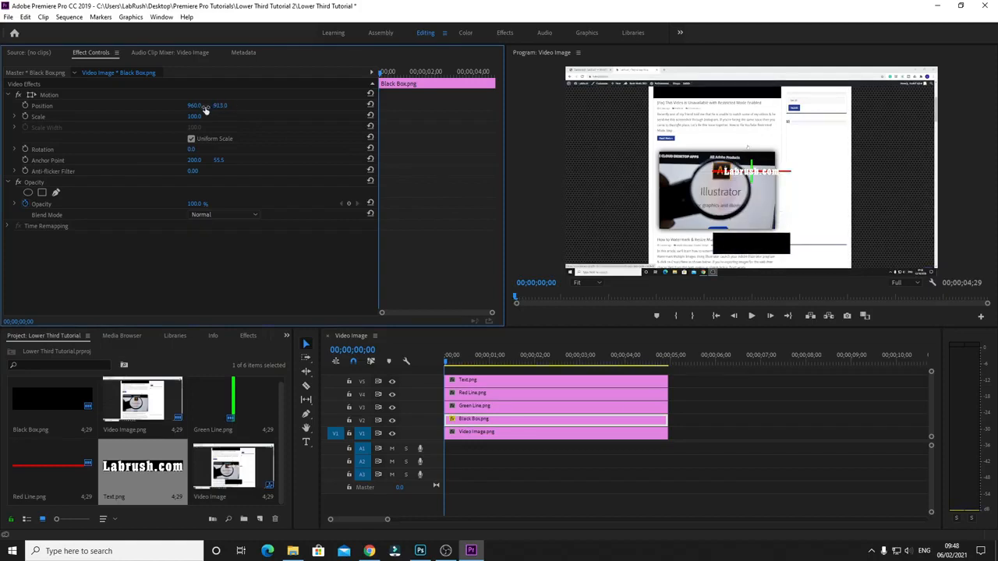
pyautogui.moveTo(195, 110); pyautogui.dragTo(91, 110)
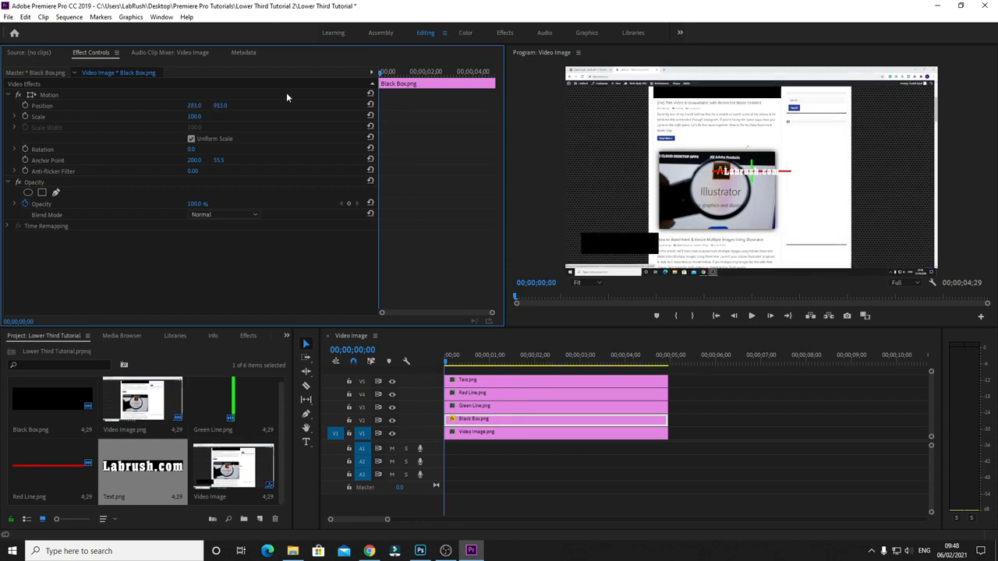
# Move the Green Line.png clip to the right edge of the black box at position 485, 918
pyautogui.click(503, 411)
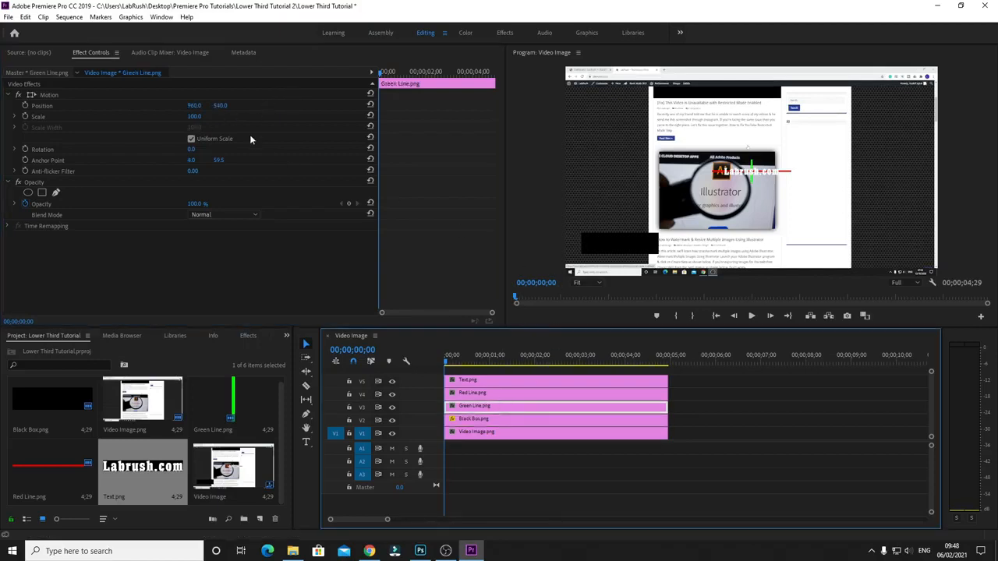
pyautogui.moveTo(220, 105); pyautogui.dragTo(349, 105)
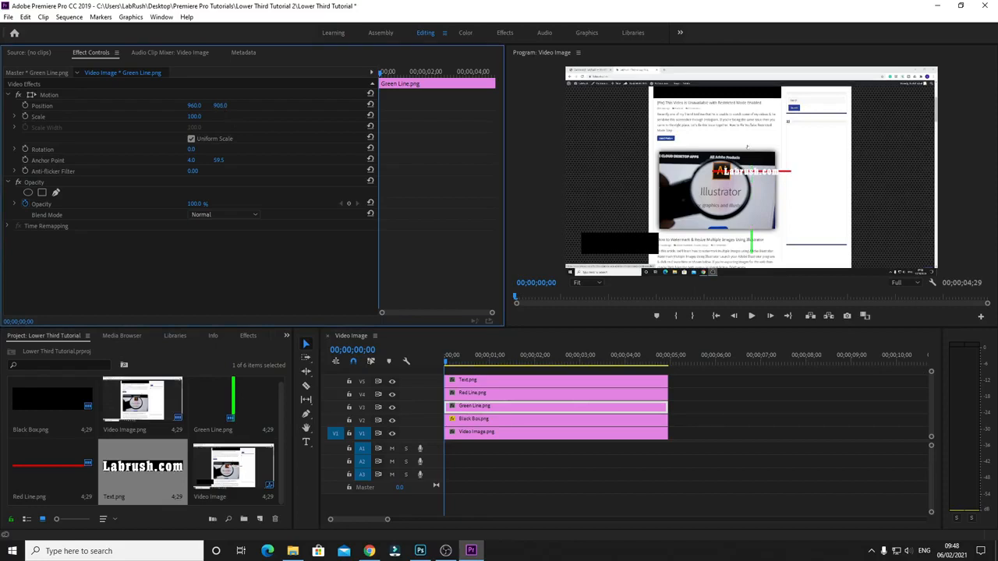
pyautogui.moveTo(349, 106); pyautogui.dragTo(351, 105)
pyautogui.moveTo(196, 105); pyautogui.dragTo(44, 105)
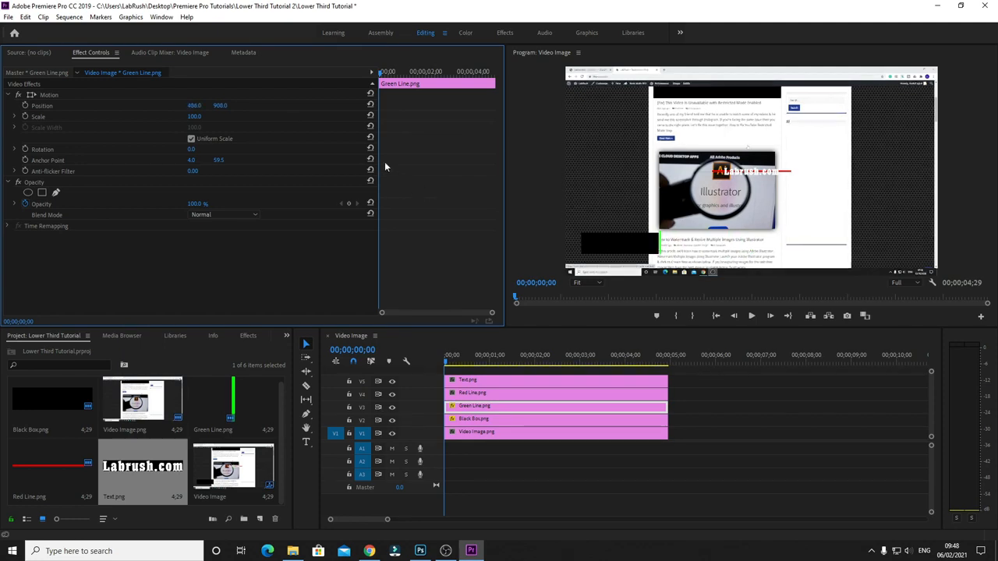
pyautogui.click(199, 105)
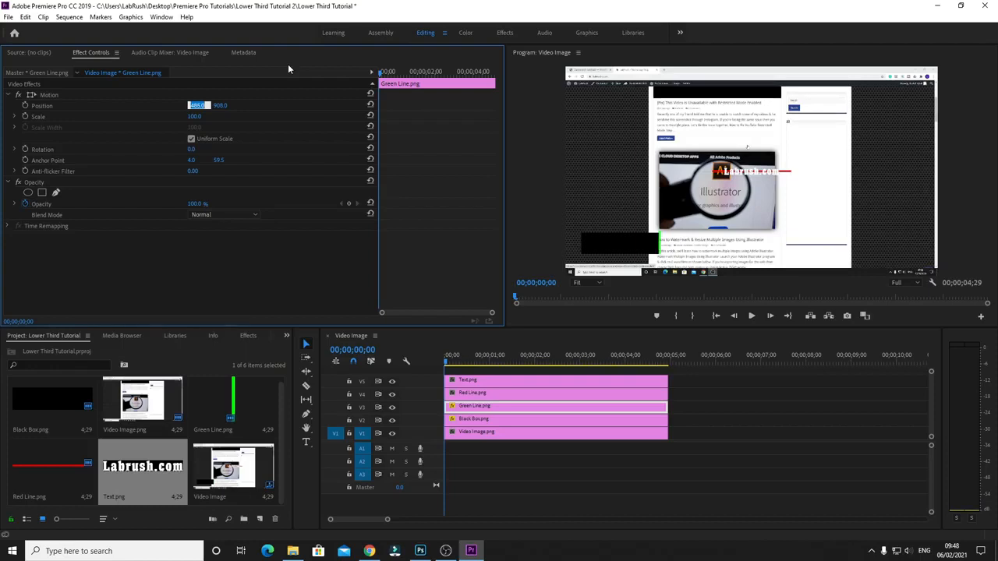
pyautogui.press('Tab')
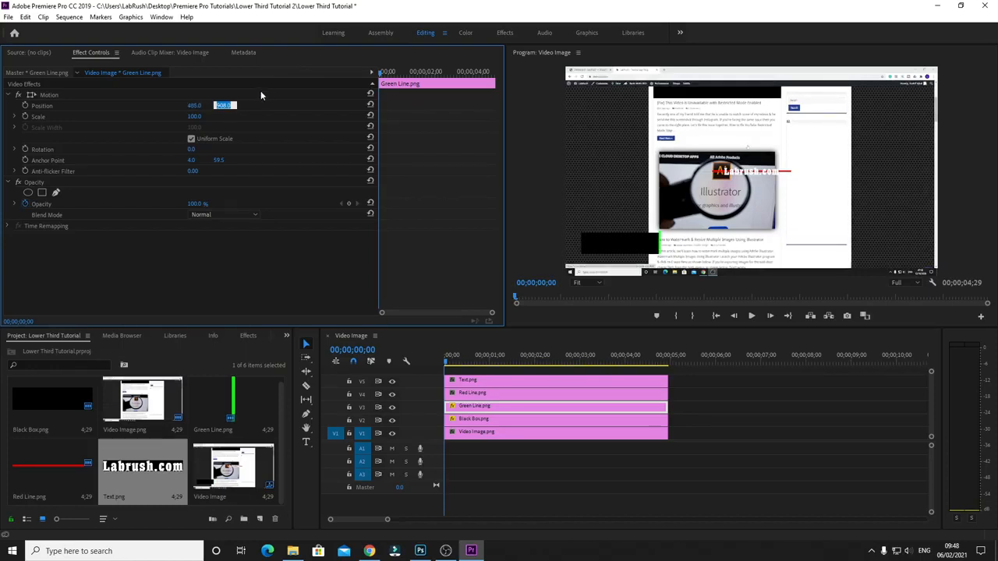
pyautogui.press('Up')
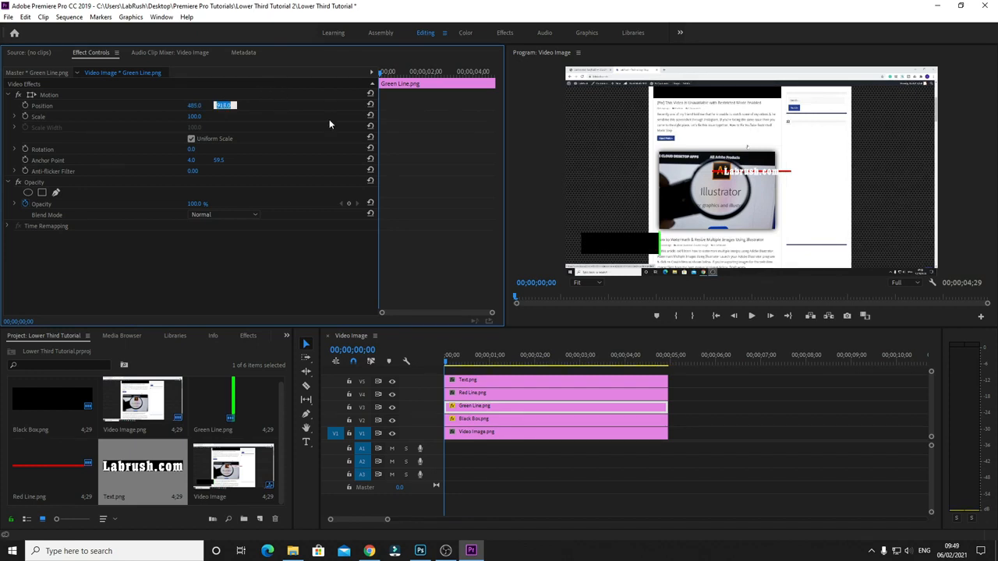
# Move the Red Line.png clip to the bottom edge of the black box at position 285, 972
pyautogui.click(499, 394)
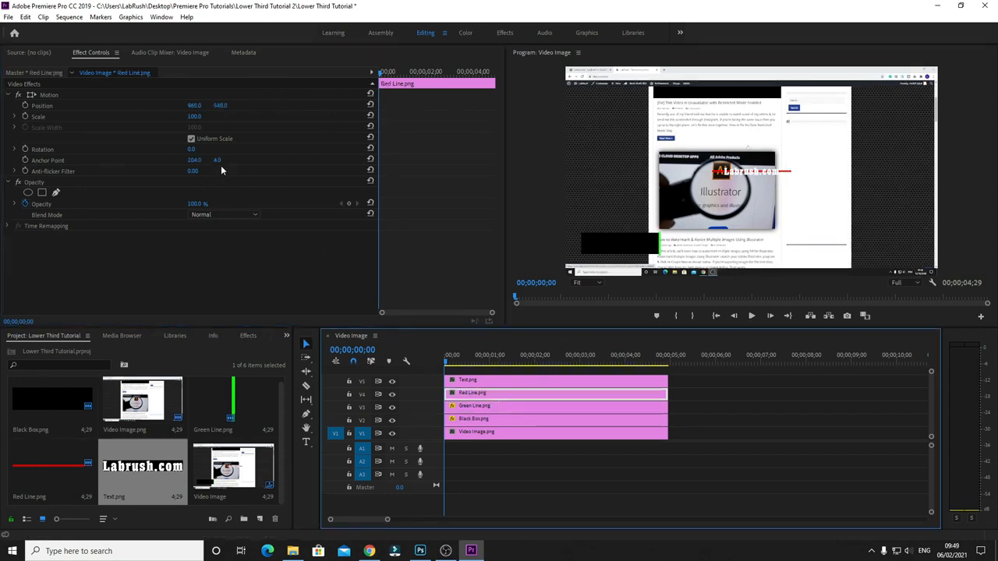
pyautogui.moveTo(197, 106); pyautogui.dragTo(2, 106)
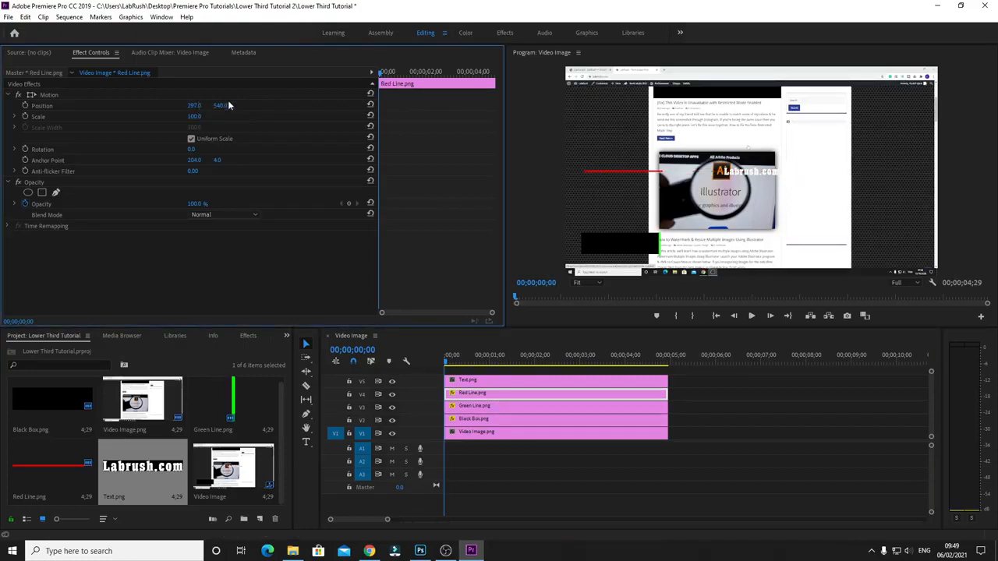
pyautogui.moveTo(222, 105); pyautogui.dragTo(387, 105)
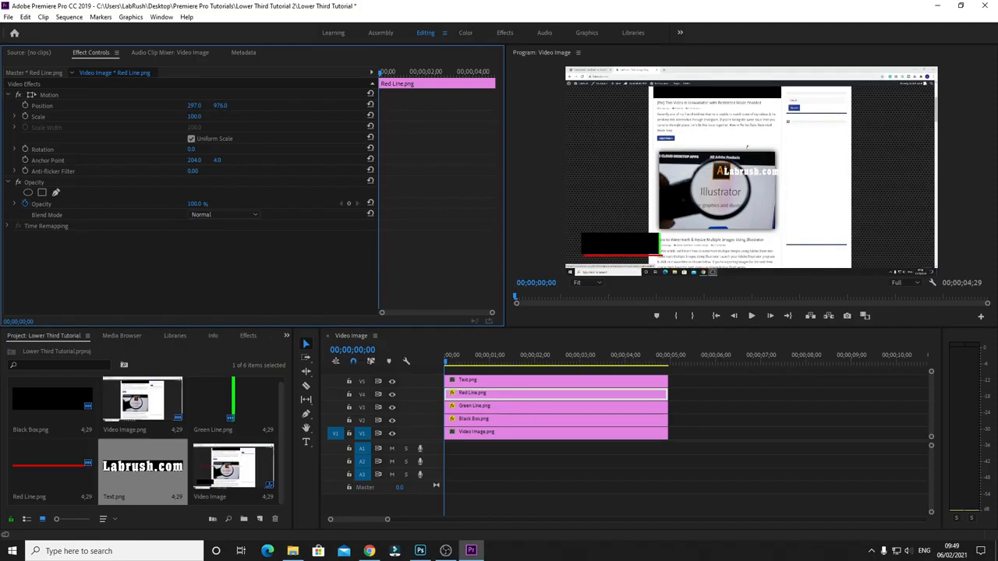
pyautogui.click(197, 105)
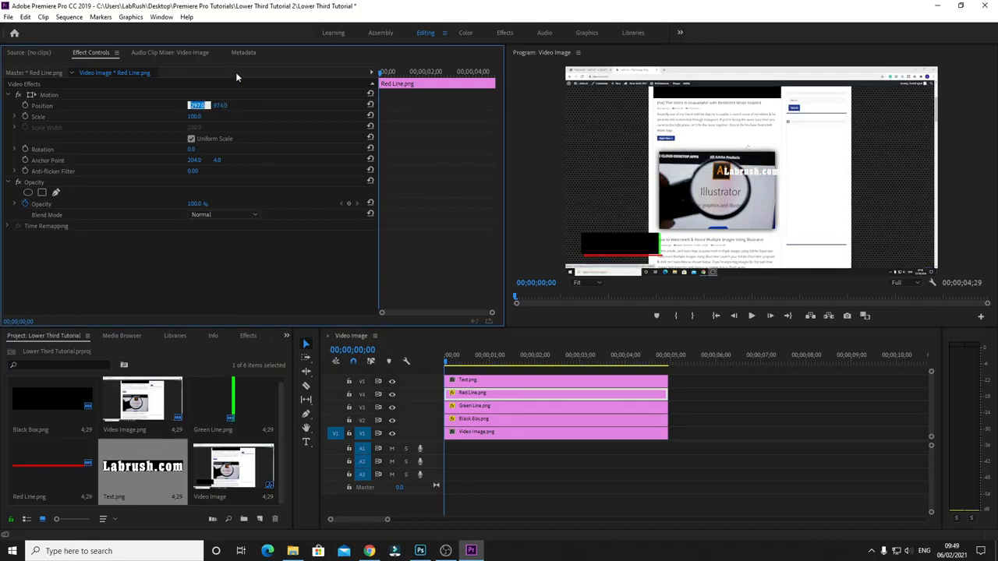
pyautogui.press('Up')
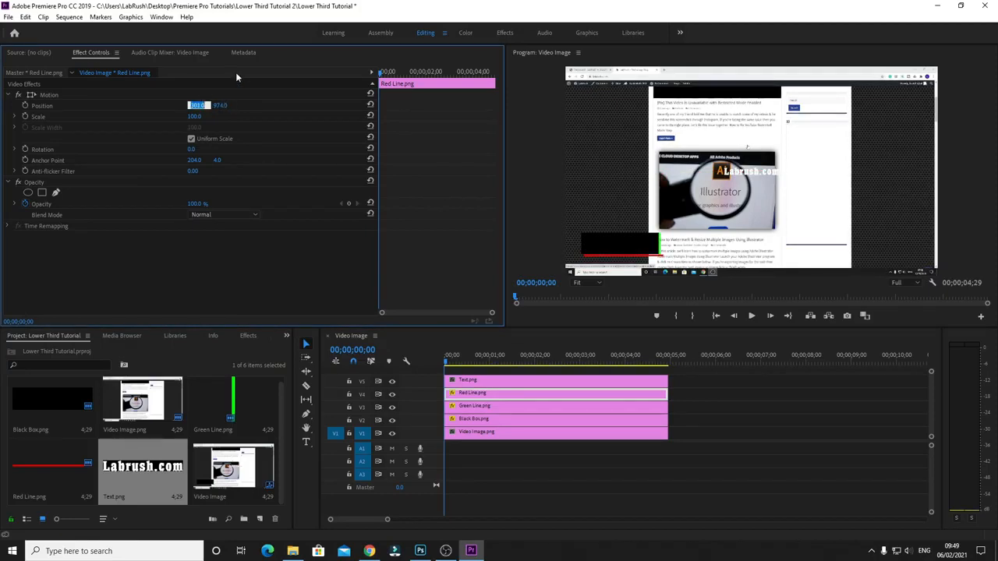
pyautogui.press('Down')
pyautogui.write('255')
pyautogui.press('Tab')
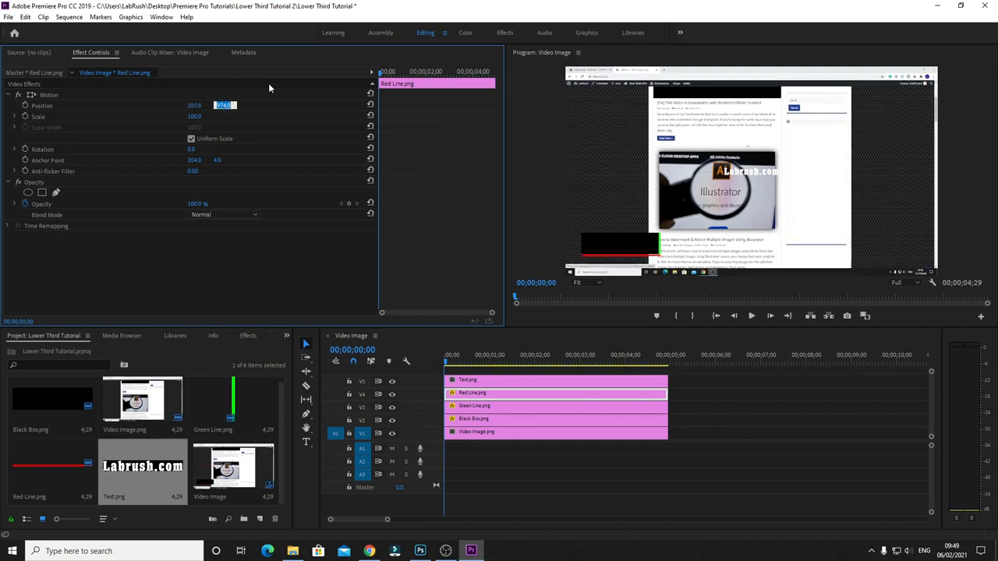
pyautogui.press('Up')
pyautogui.press('Up')
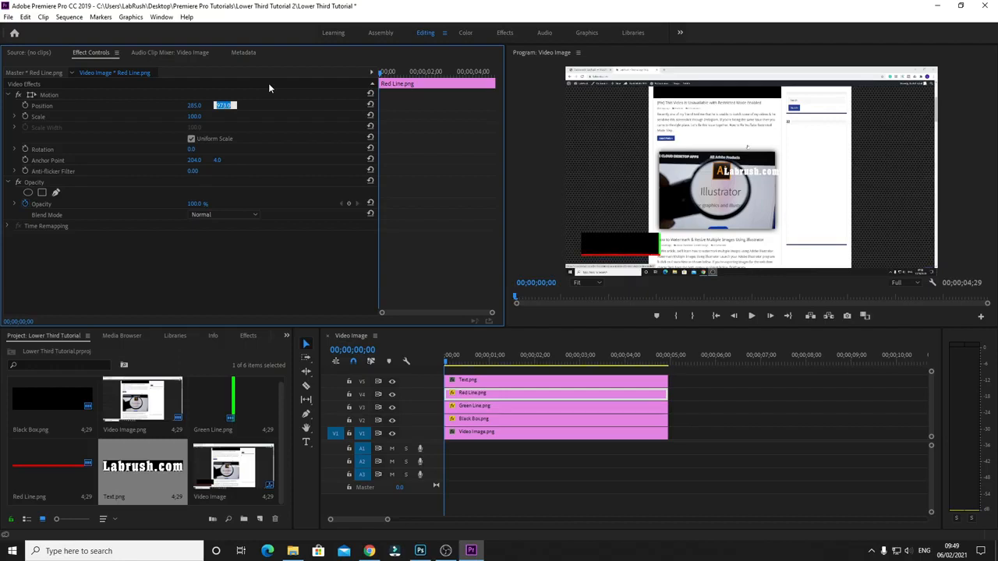
# Move the Text.png clip onto the black box at position 276, 915 and check the composition in full screen
pyautogui.click(586, 381)
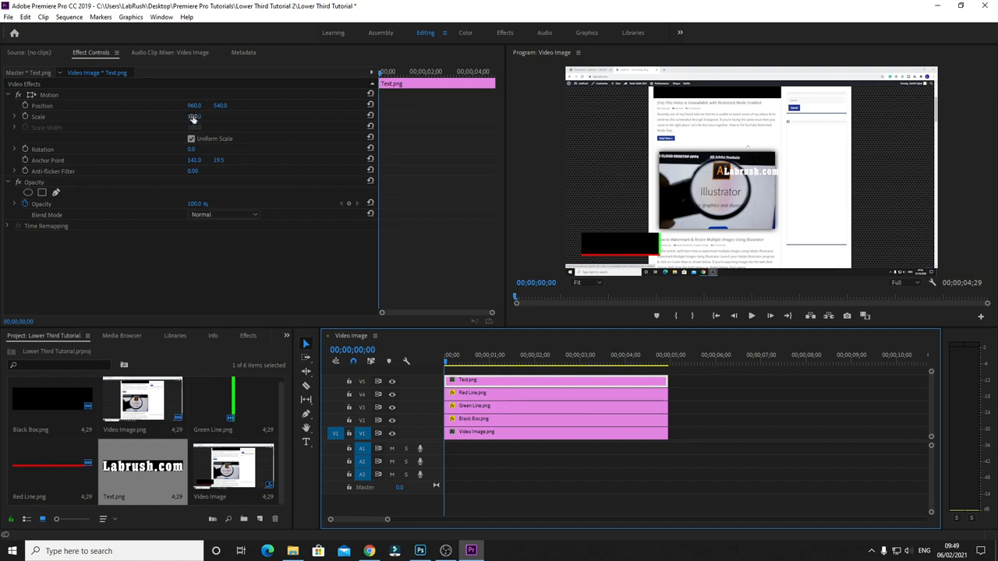
pyautogui.moveTo(191, 109); pyautogui.dragTo(139, 110)
pyautogui.moveTo(220, 105); pyautogui.dragTo(184, 106)
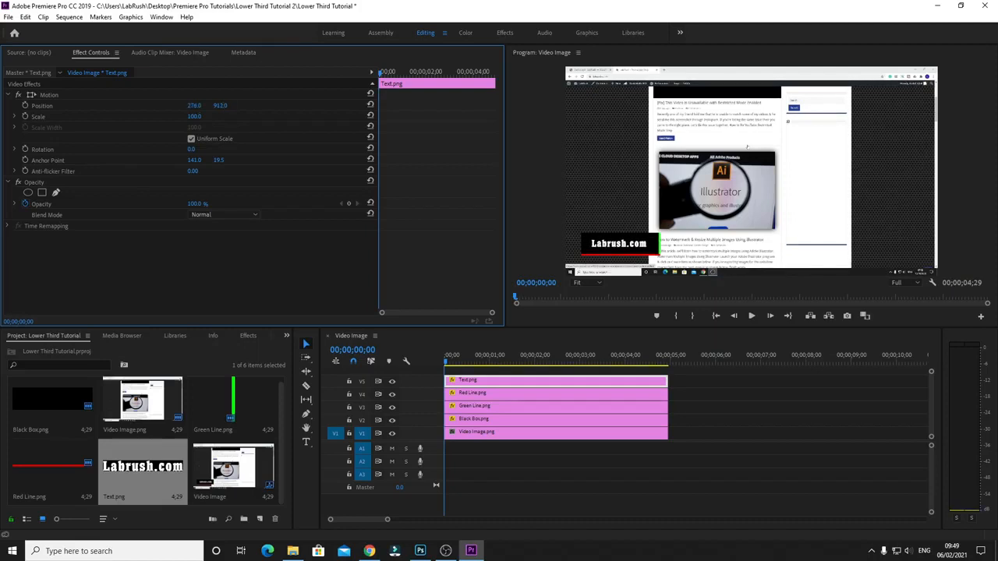
pyautogui.click(223, 105)
pyautogui.press('Up')
pyautogui.press('Up')
pyautogui.press('Up')
pyautogui.click(960, 187)
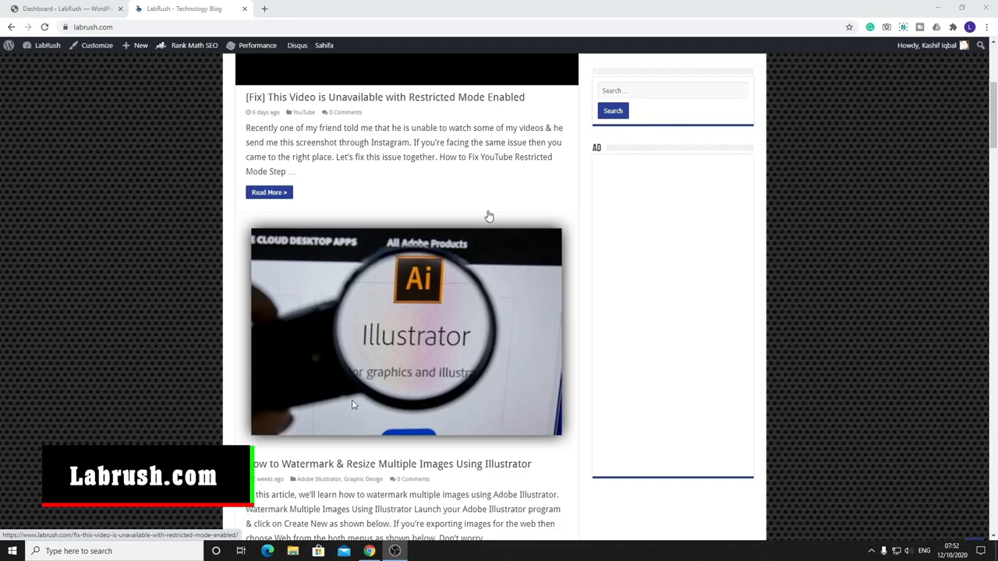
pyautogui.press('Escape')
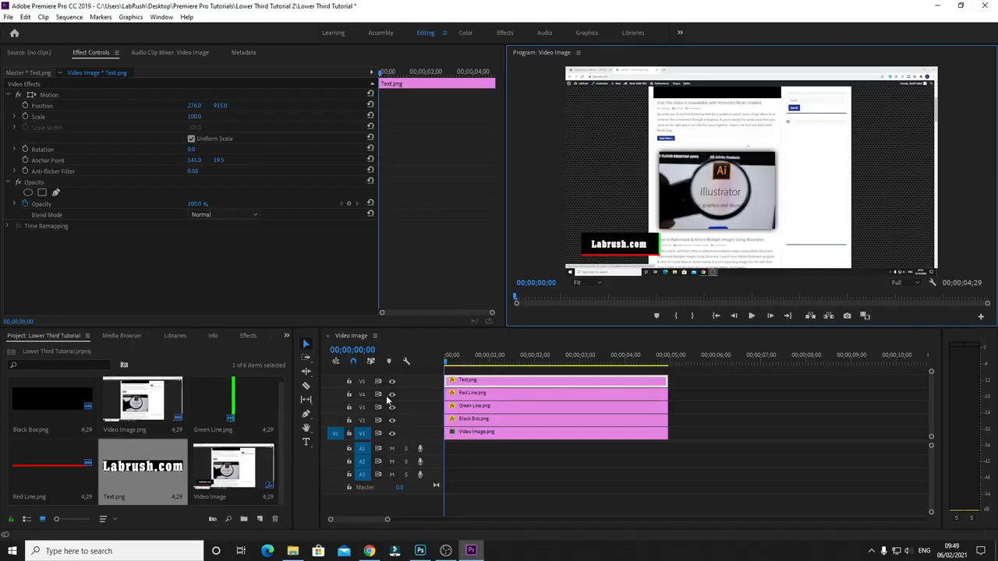
# Swap the two line clips so Green Line.png is on V4 above Red Line.png on V3, and check the frame in full screen
pyautogui.click(477, 406)
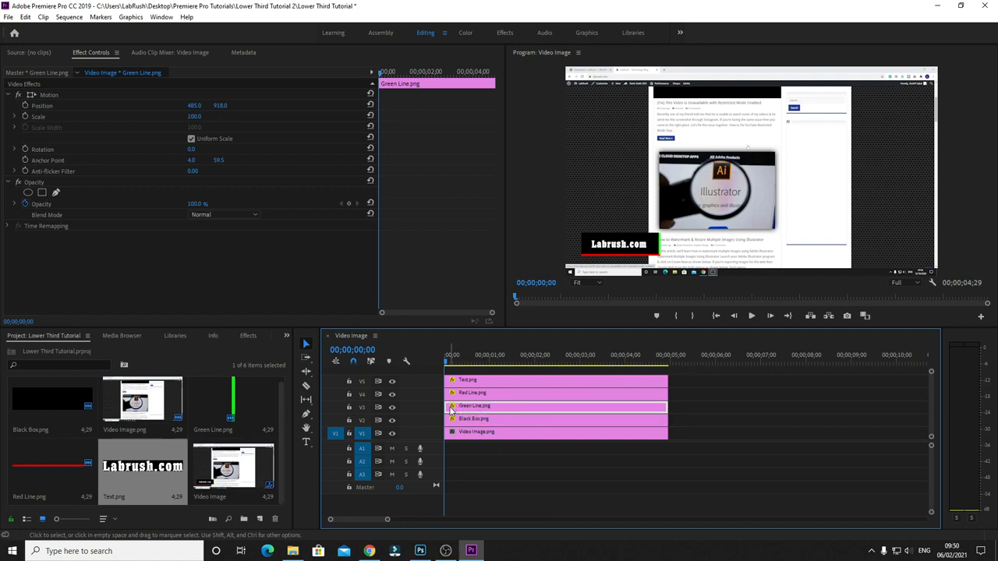
pyautogui.moveTo(481, 410); pyautogui.dragTo(723, 425)
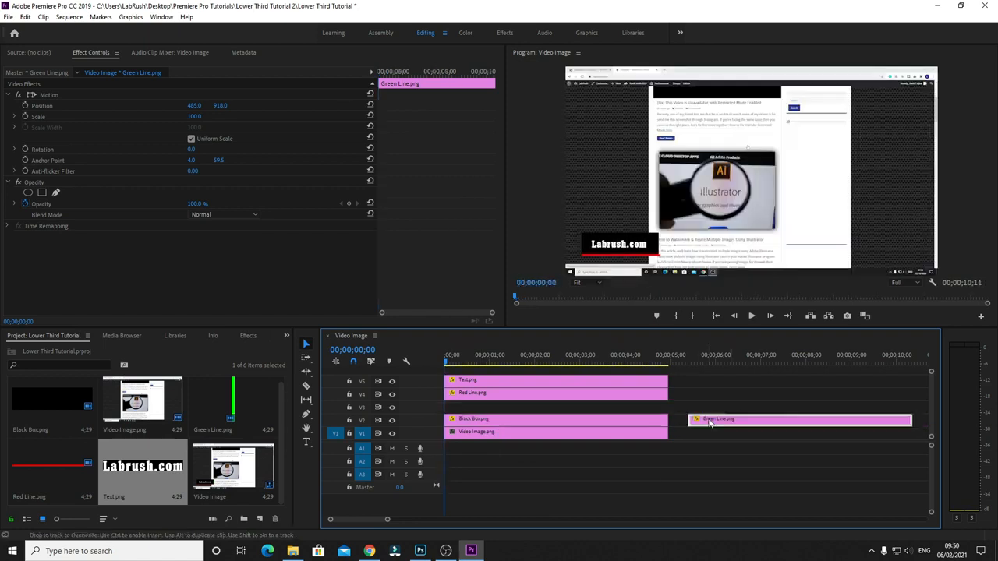
pyautogui.moveTo(552, 399); pyautogui.dragTo(555, 406)
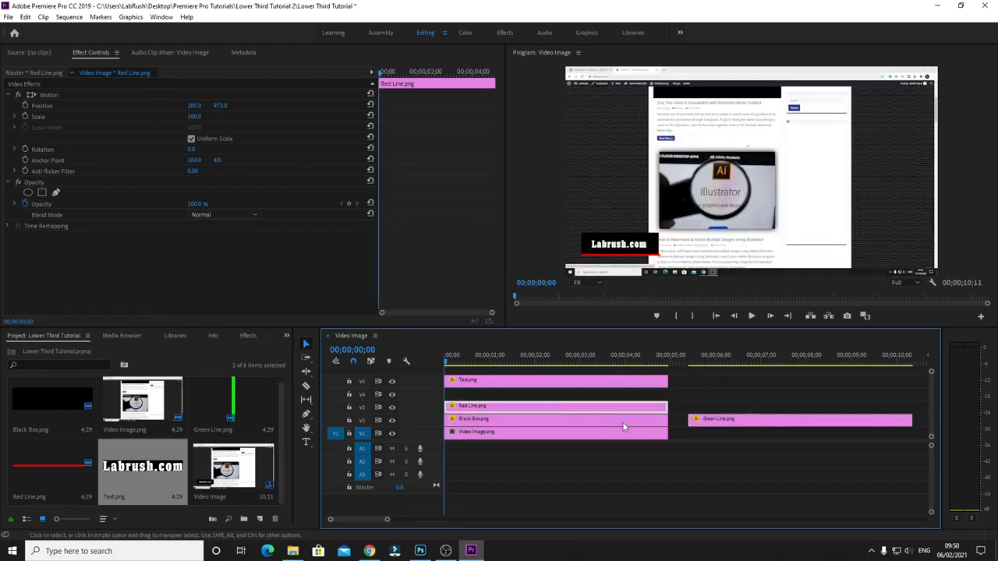
pyautogui.moveTo(702, 419); pyautogui.dragTo(460, 393)
pyautogui.click(707, 199)
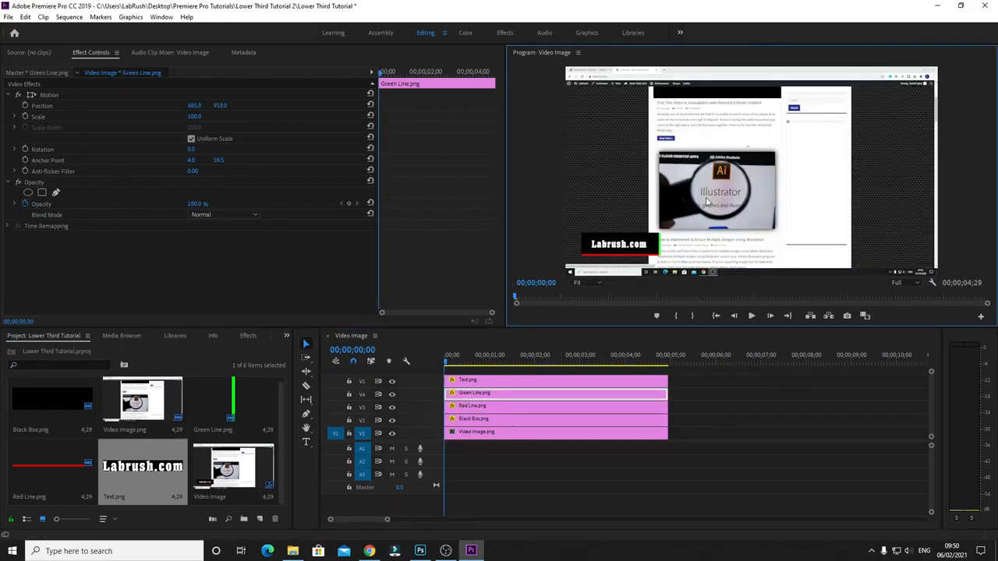
pyautogui.hotkey('ctrl', '`')
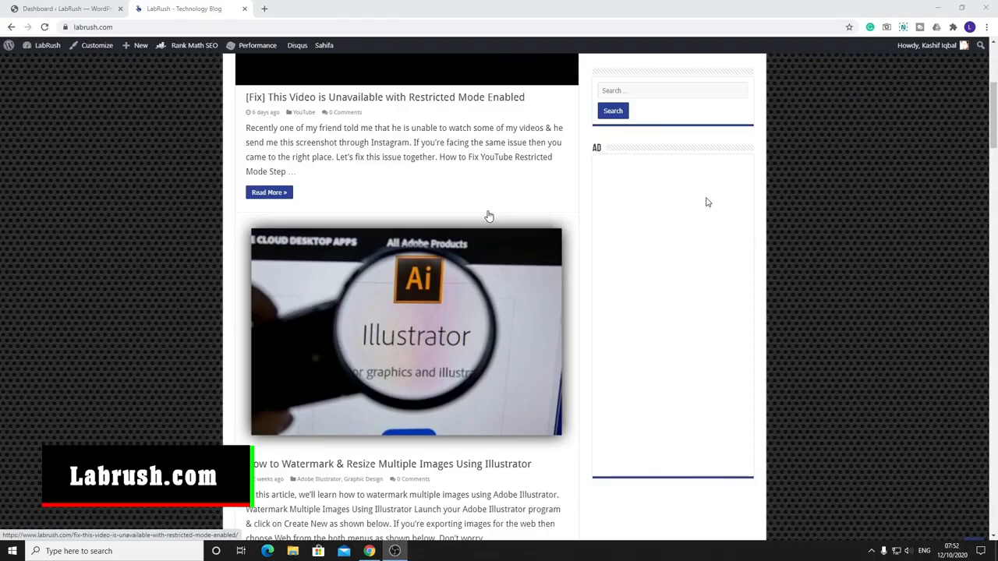
pyautogui.hotkey('ctrl', '`')
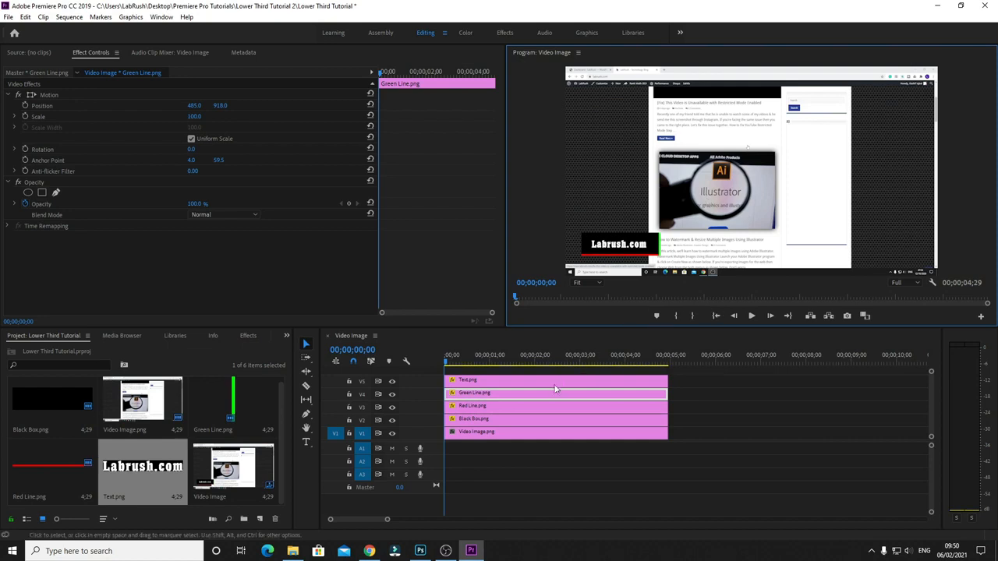
# Set the horizontal position of the Text.png clip to 277
pyautogui.click(493, 381)
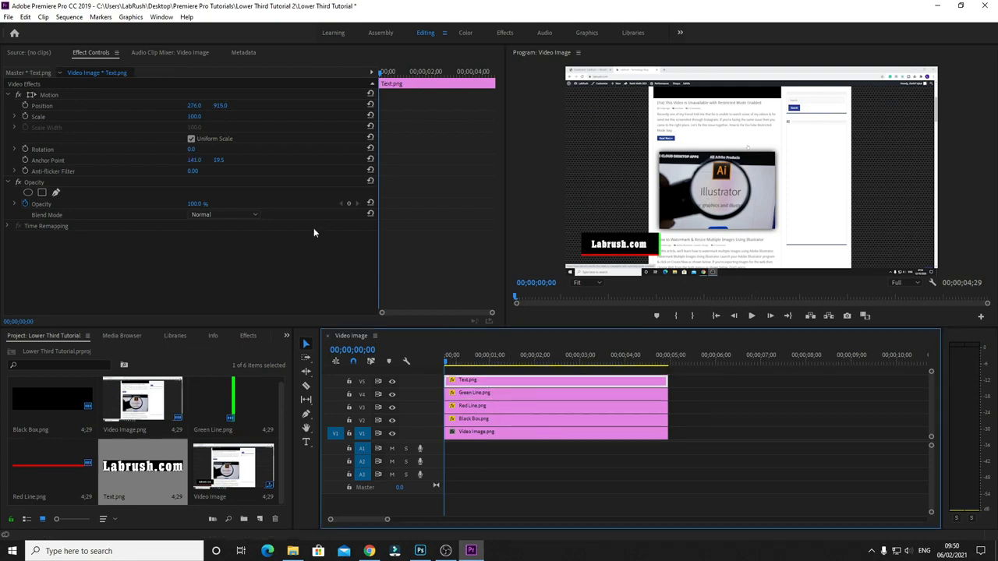
pyautogui.moveTo(189, 105)
pyautogui.mouseDown()
pyautogui.moveTo(204, 105)
pyautogui.moveTo(190, 106)
pyautogui.mouseUp()
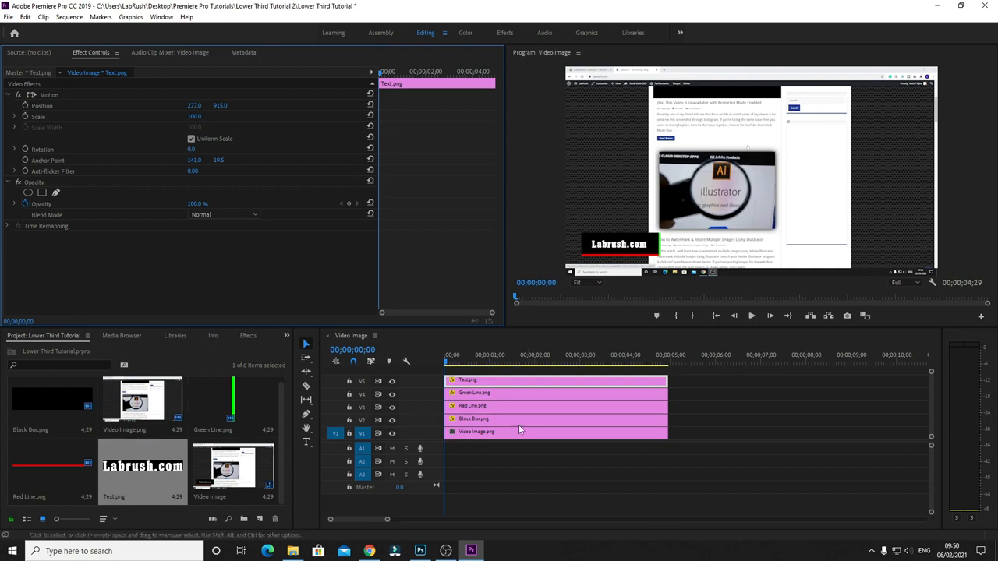
pyautogui.click(477, 422)
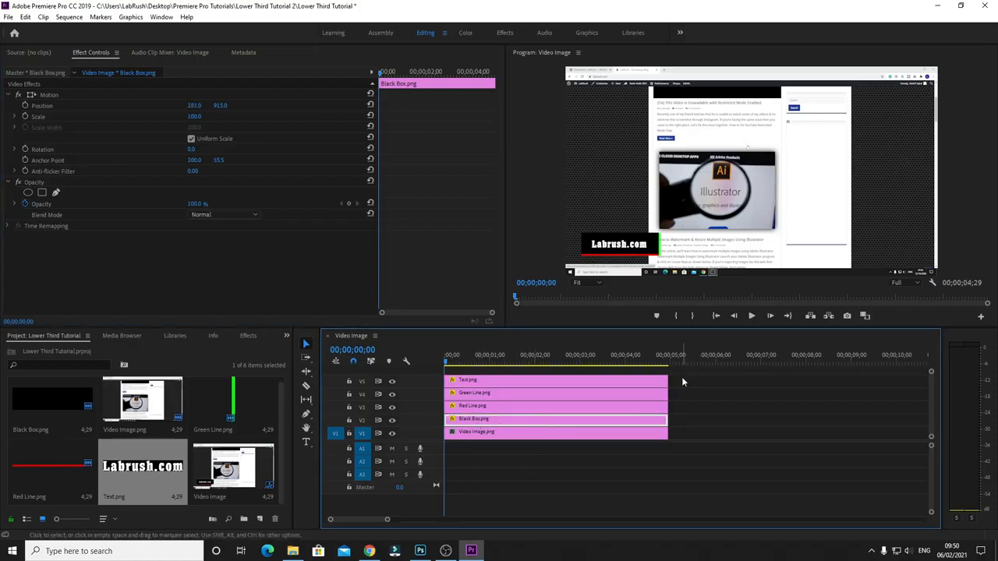
# Shift the Text, Green Line and Red Line clips together to start where Black Box.png ends, and extend Video Image.png to about 10;18
pyautogui.moveTo(682, 378); pyautogui.dragTo(644, 401)
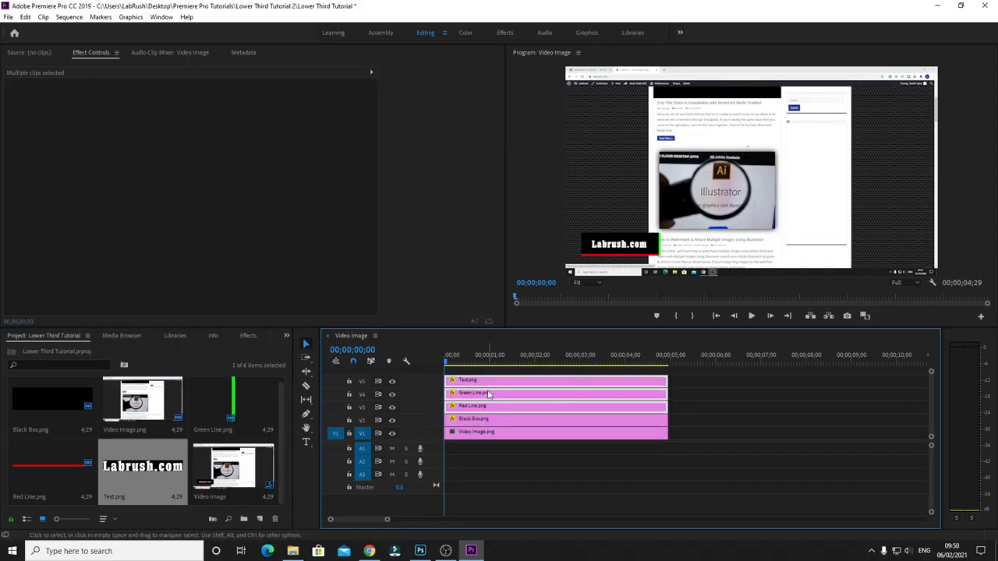
pyautogui.moveTo(478, 393); pyautogui.dragTo(704, 389)
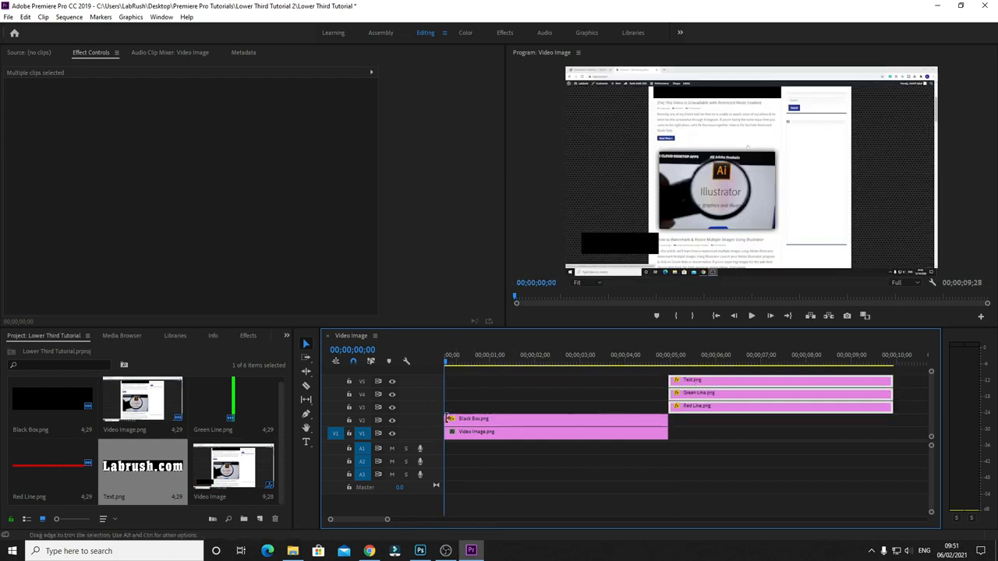
pyautogui.click(474, 437)
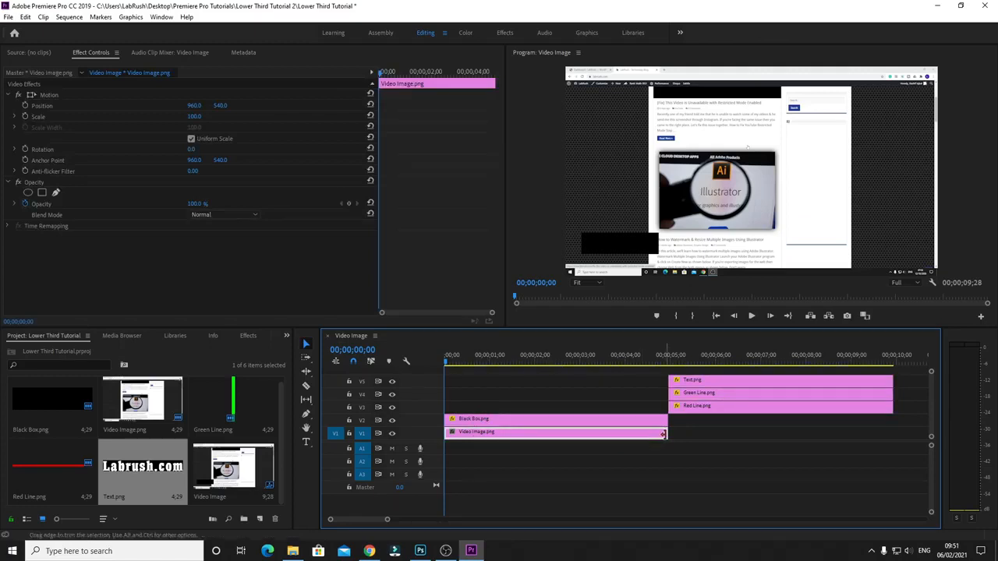
pyautogui.moveTo(666, 433); pyautogui.dragTo(920, 433)
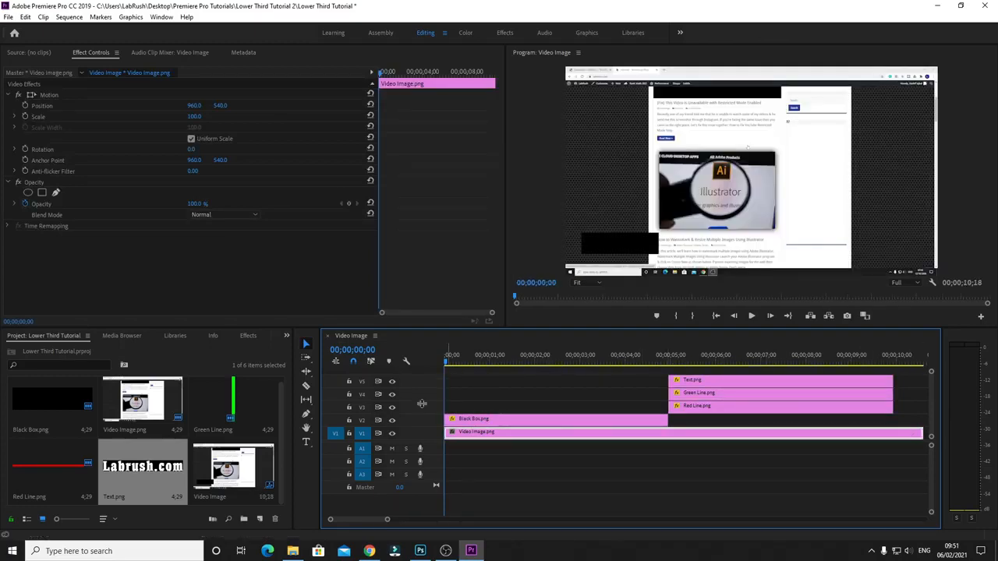
# Shift the Black Box.png clip on V2 so it starts at about 00;00;00;28, and place the playhead at its start
pyautogui.click(479, 419)
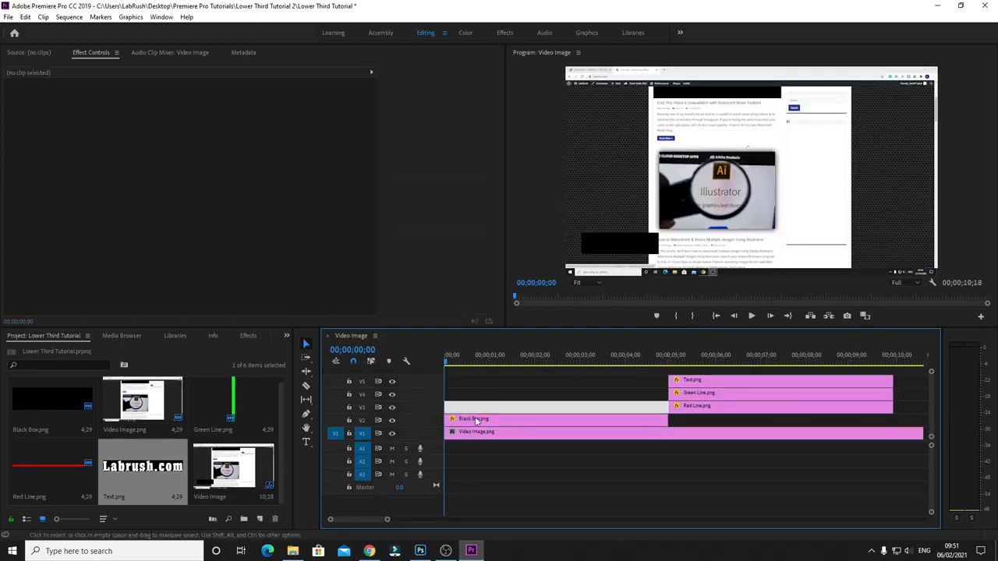
pyautogui.moveTo(470, 426); pyautogui.dragTo(512, 427)
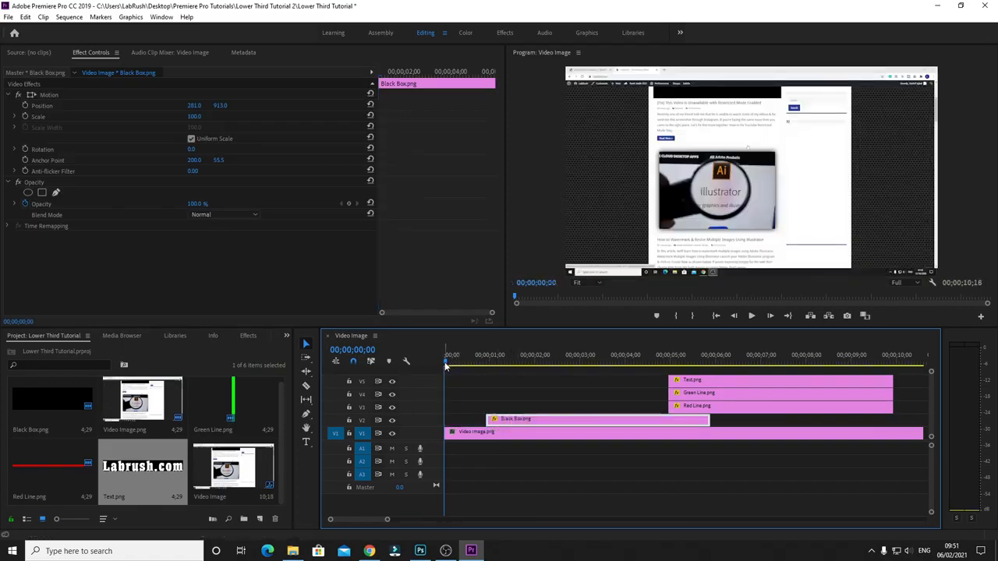
pyautogui.moveTo(449, 363); pyautogui.dragTo(466, 368)
pyautogui.moveTo(474, 366); pyautogui.dragTo(487, 367)
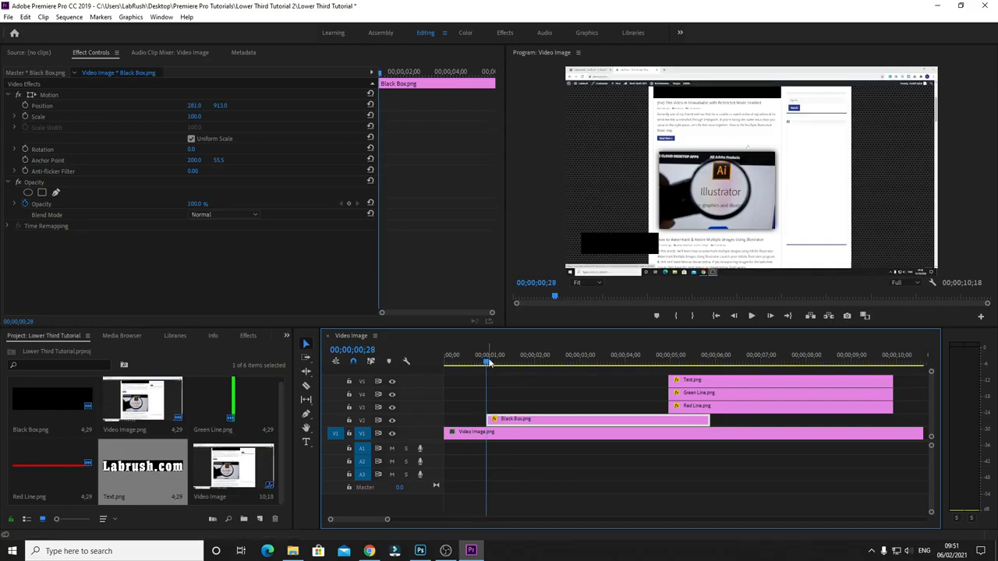
# Split the Black Box.png clip ten frames after its start, at 00;00;01;08
pyautogui.hotkey('shift', 'Right')
pyautogui.hotkey('shift', 'Right')
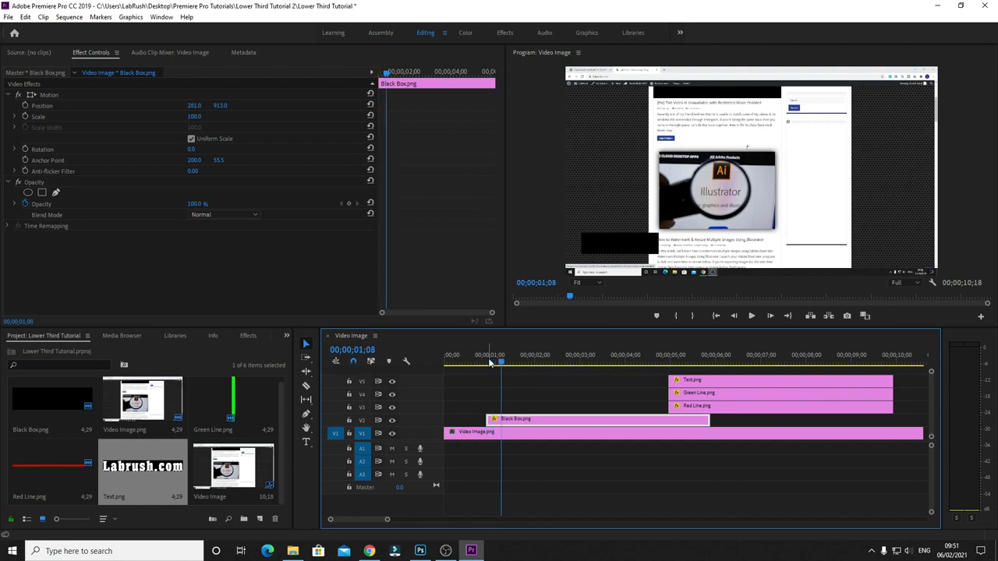
pyautogui.click(307, 387)
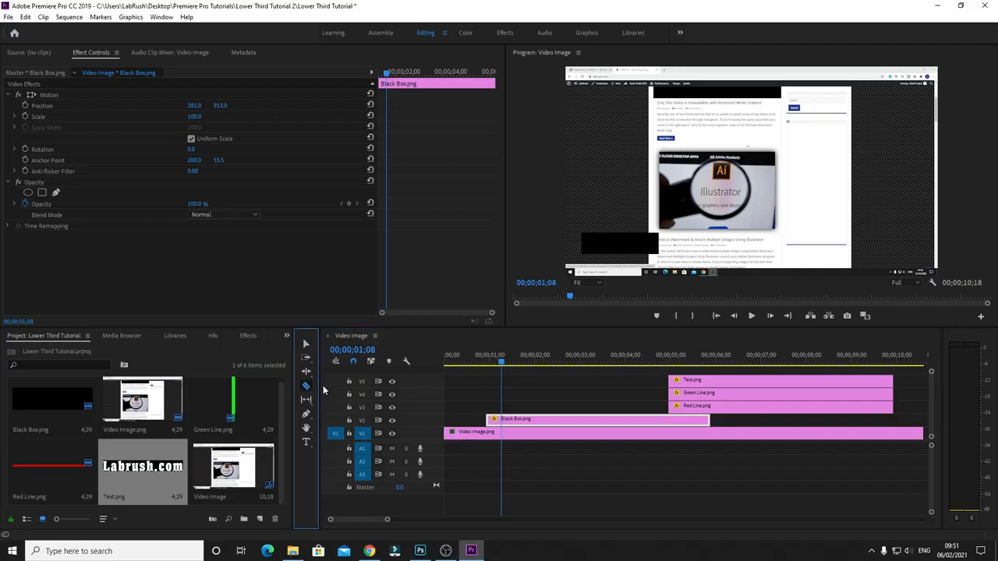
pyautogui.click(503, 419)
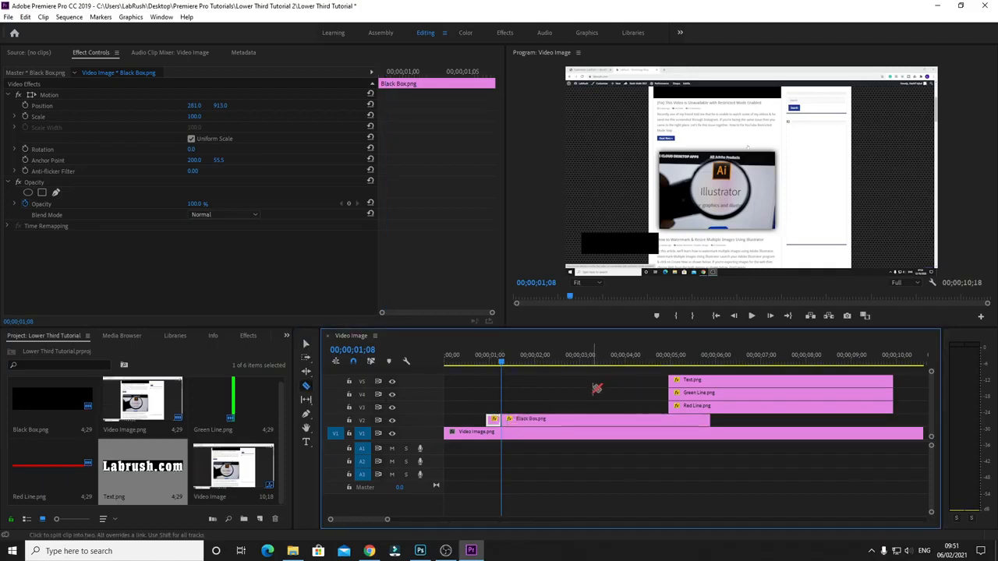
pyautogui.press('v')
# Select the short first piece of Black Box.png and place the playhead on its first frame, 00;00;00;28
pyautogui.moveTo(492, 361)
pyautogui.mouseDown()
pyautogui.moveTo(501, 361)
pyautogui.moveTo(480, 360)
pyautogui.mouseUp()
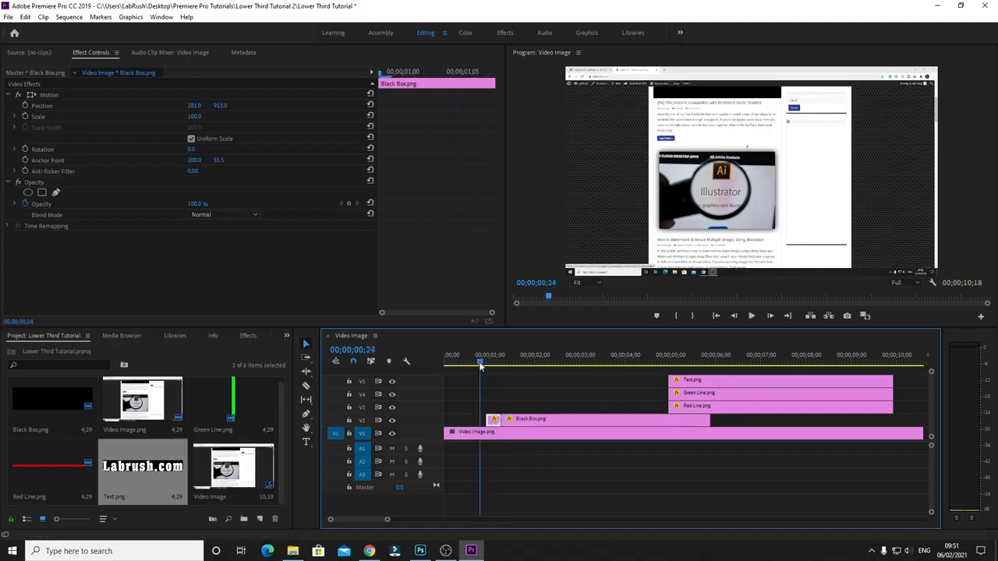
pyautogui.click(496, 399)
pyautogui.click(493, 421)
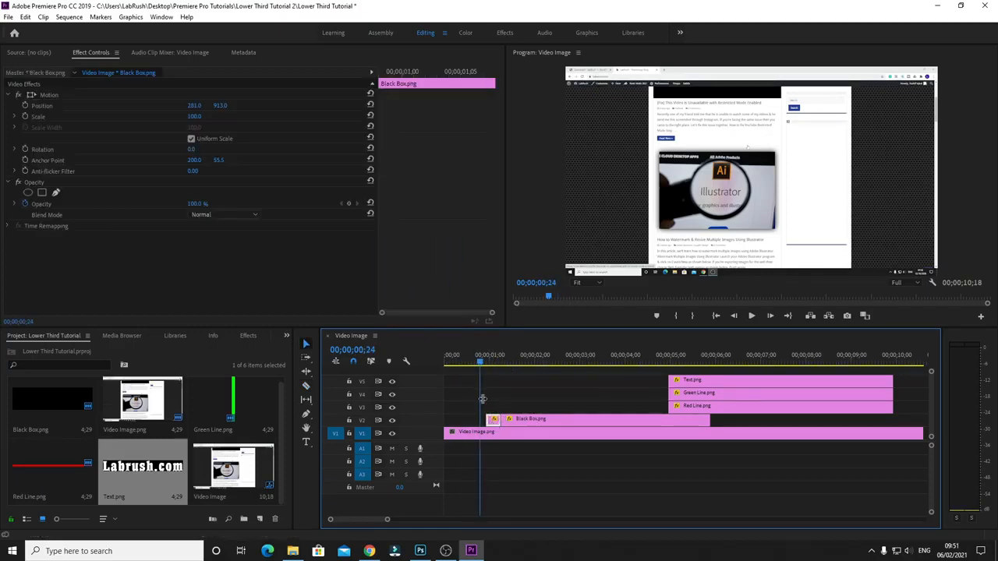
pyautogui.click(485, 364)
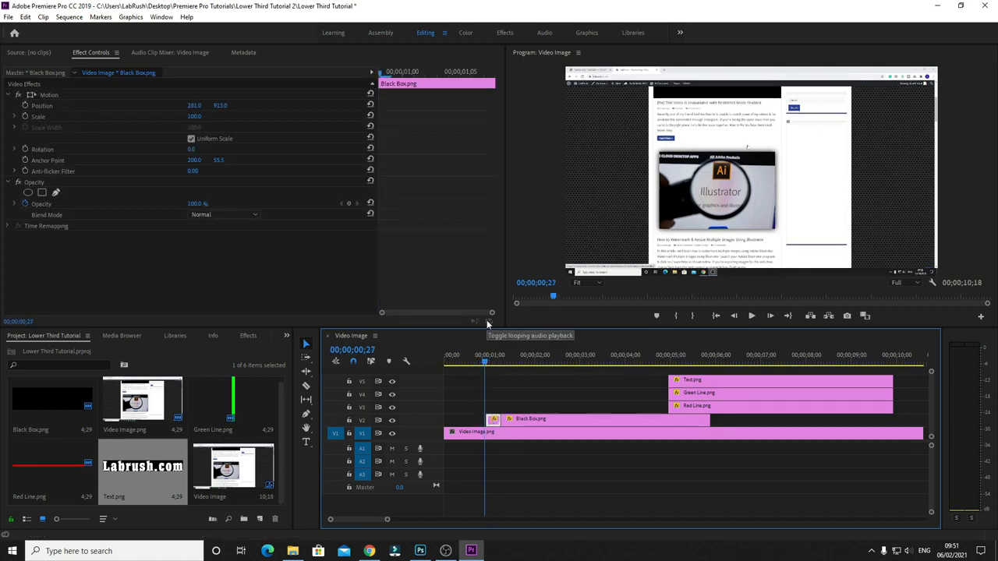
pyautogui.press('Right')
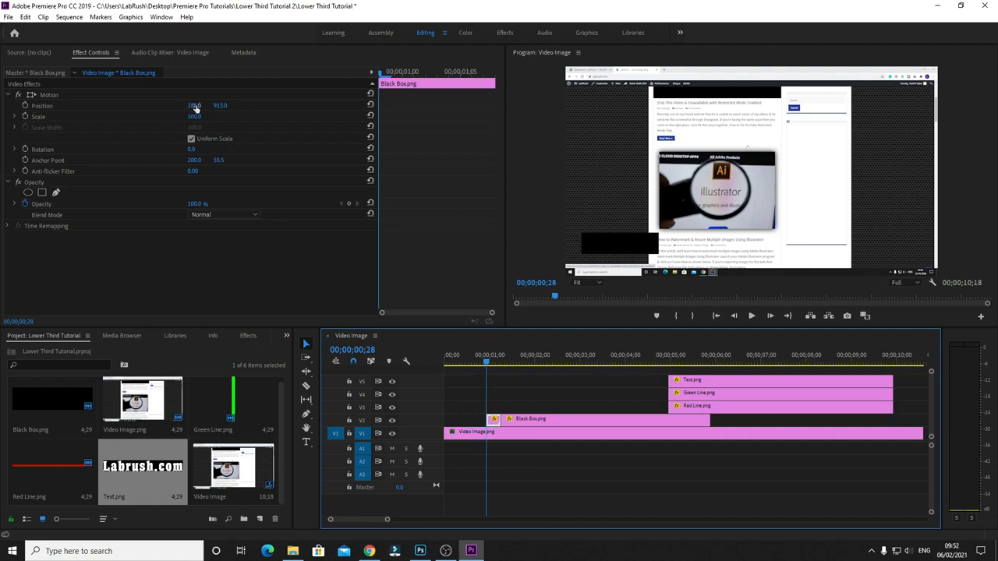
pyautogui.moveTo(195, 107); pyautogui.dragTo(117, 106)
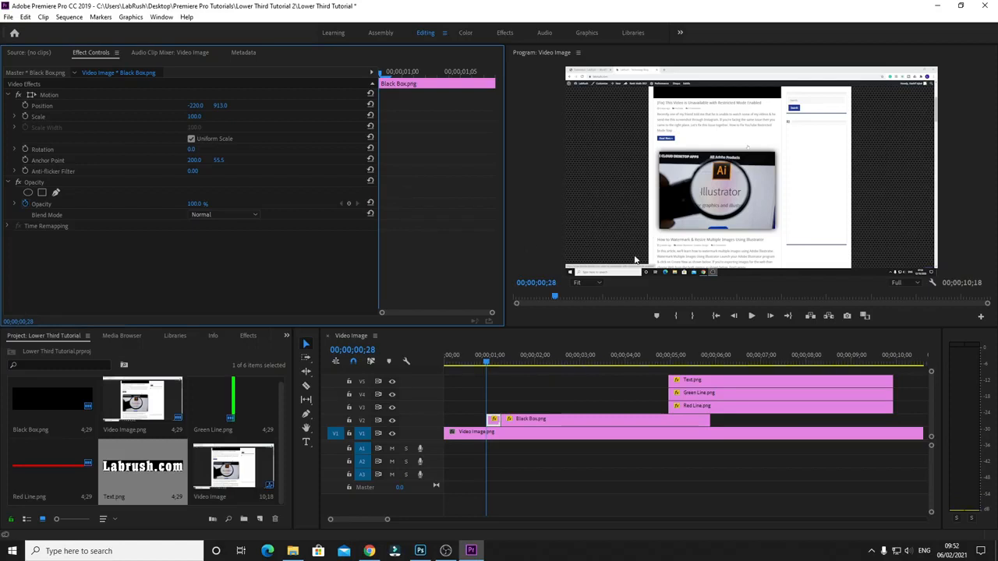
pyautogui.click(25, 106)
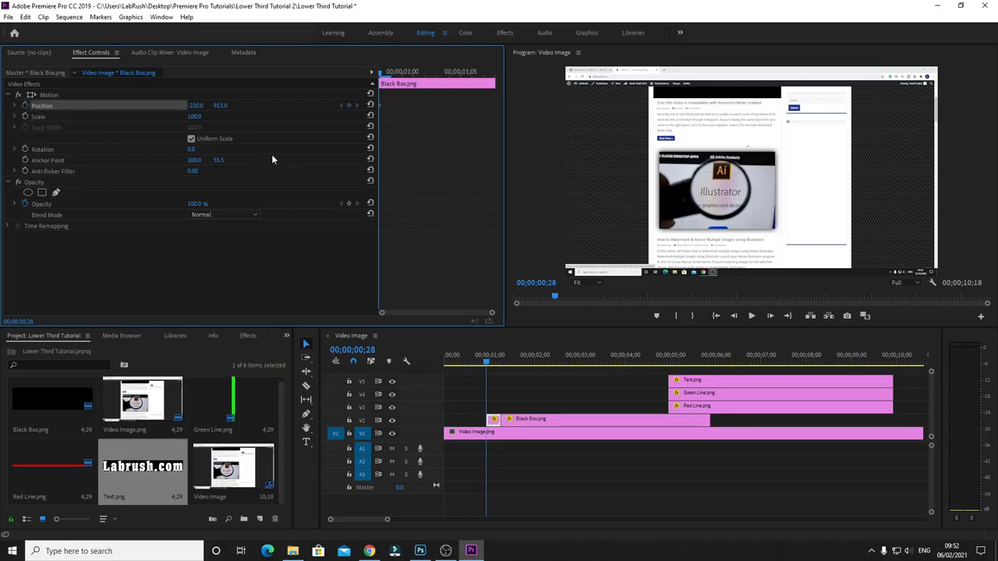
pyautogui.hotkey('ctrl', 'z')
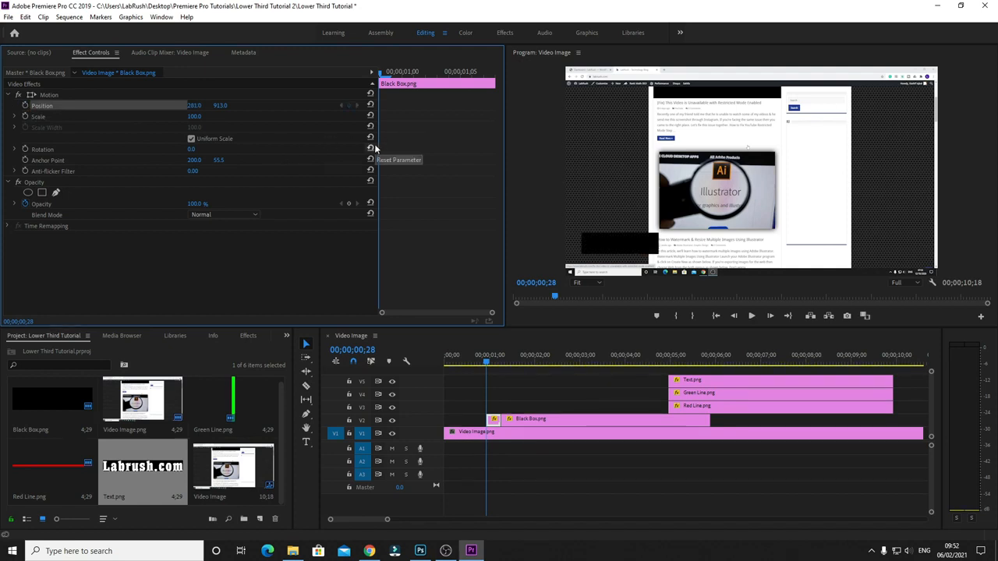
# Copy the short Black Box.png piece's horizontal position, and keyframe it off screen at horizontal position -213 on its first frame
pyautogui.click(196, 105)
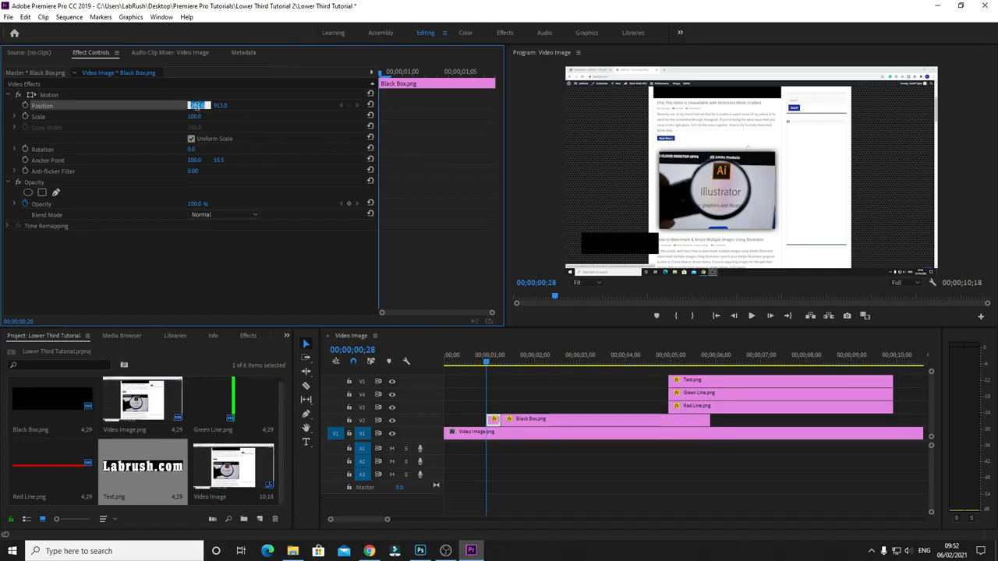
pyautogui.rightClick(196, 105)
pyautogui.click(191, 134)
pyautogui.click(177, 107)
pyautogui.moveTo(195, 106); pyautogui.dragTo(86, 106)
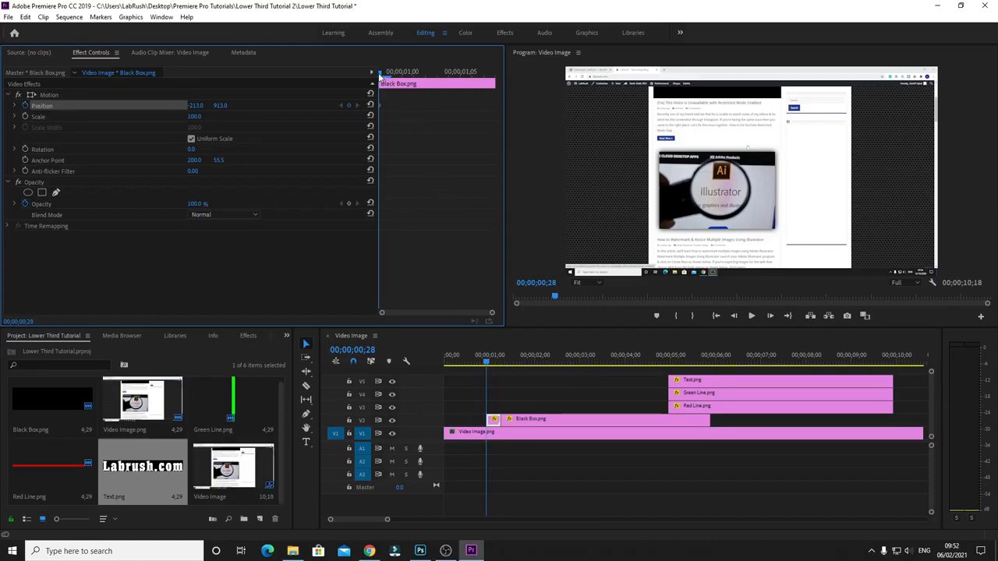
# Add a position keyframe with the horizontal value 281 on the short Black Box.png piece's last frame, 00;00;01;07
pyautogui.moveTo(380, 73); pyautogui.dragTo(485, 78)
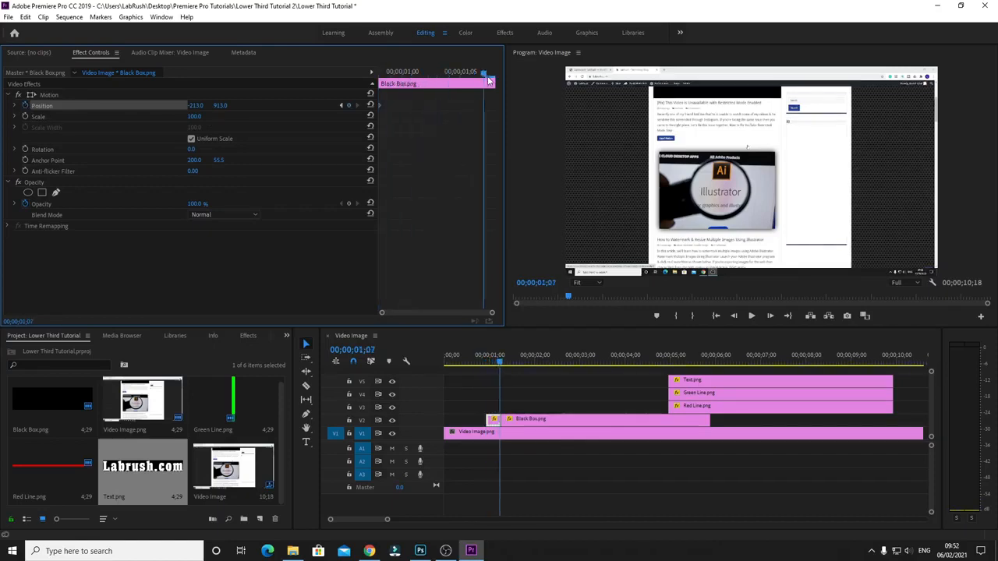
pyautogui.moveTo(499, 366)
pyautogui.mouseDown()
pyautogui.moveTo(490, 363)
pyautogui.moveTo(499, 363)
pyautogui.mouseUp()
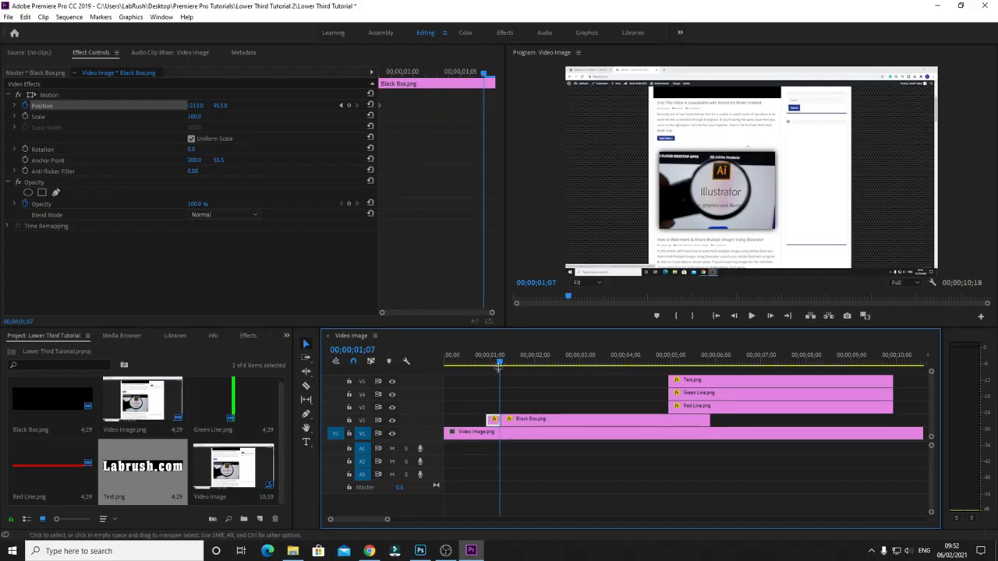
pyautogui.press('Right')
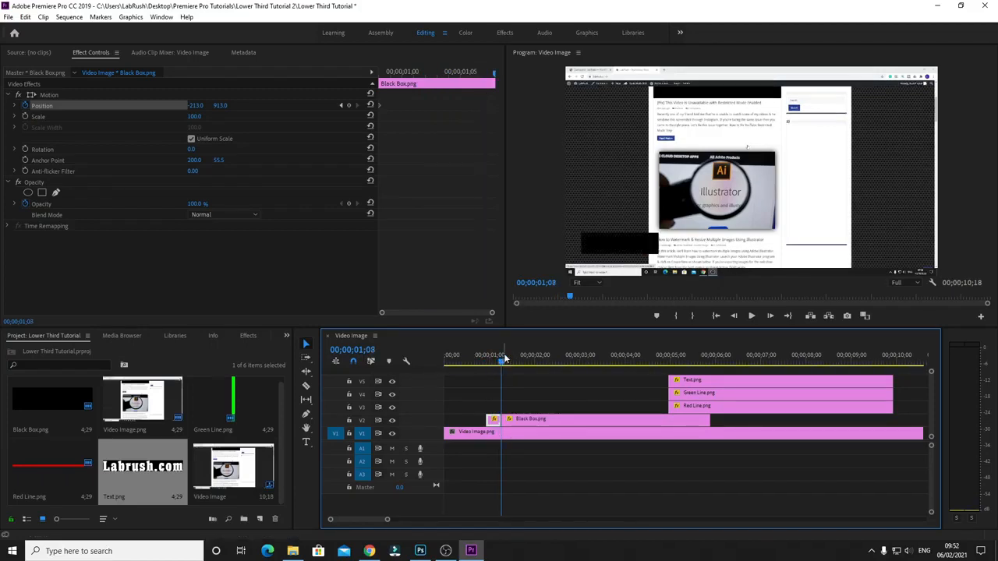
pyautogui.press('Left')
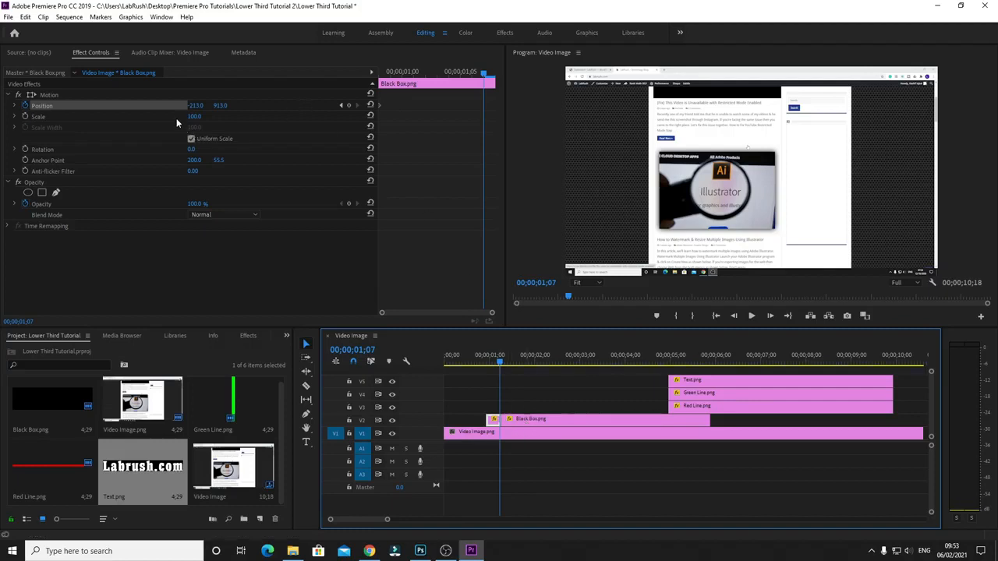
pyautogui.click(196, 107)
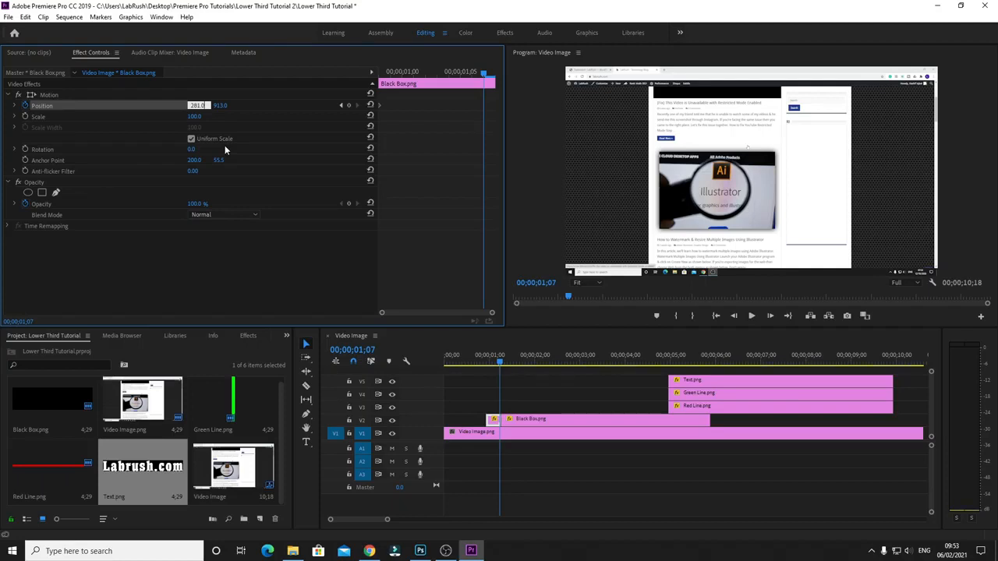
pyautogui.press('Return')
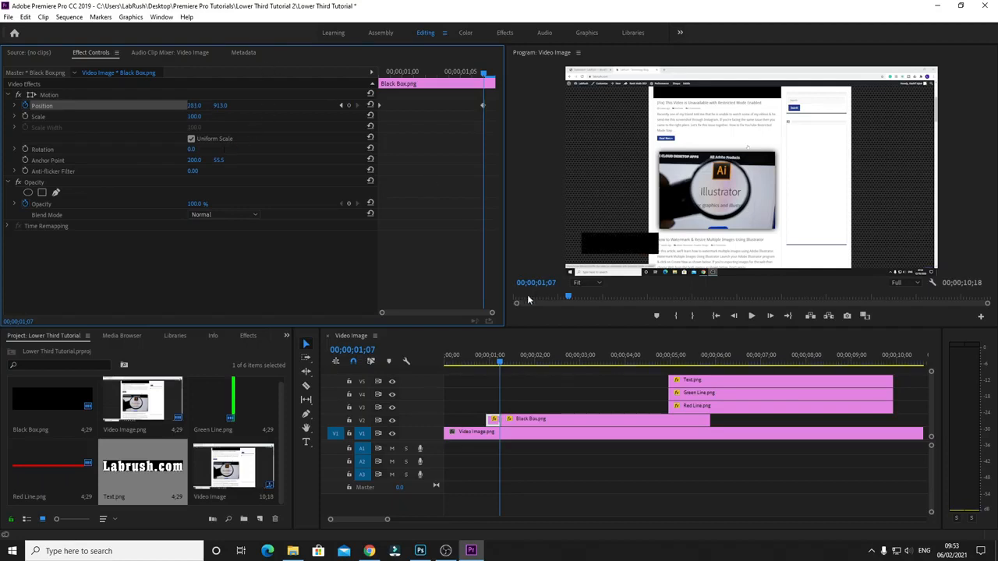
# Extend the longer Black Box.png piece on V2 to the end of the Video Image.png clip
pyautogui.moveTo(502, 365); pyautogui.dragTo(570, 392)
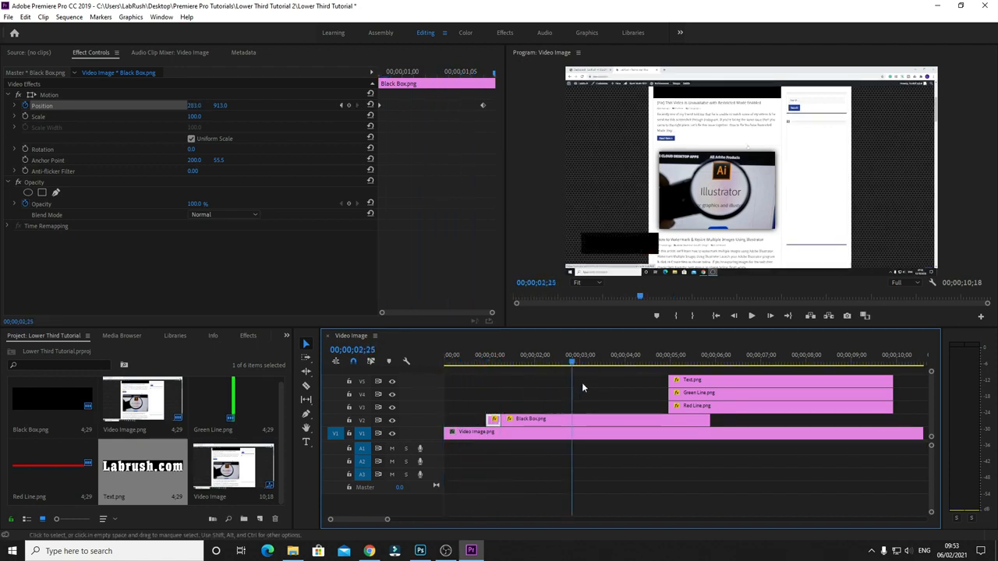
pyautogui.moveTo(709, 420); pyautogui.dragTo(921, 433)
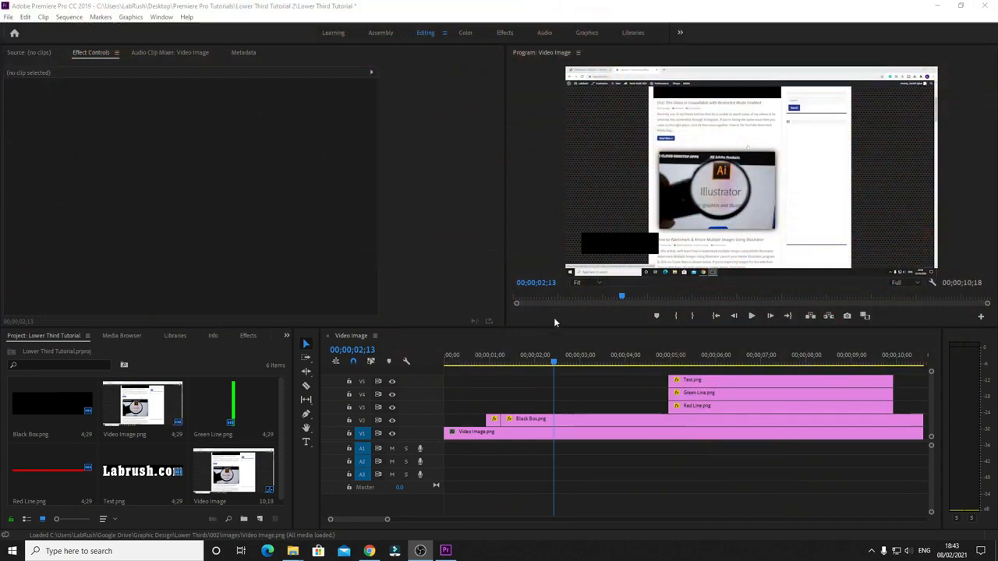
# Move the Red Line.png clip on V3 to start at 00;00;01;08, where the longer Black Box.png piece begins
pyautogui.click(549, 364)
pyautogui.moveTo(549, 365); pyautogui.dragTo(503, 364)
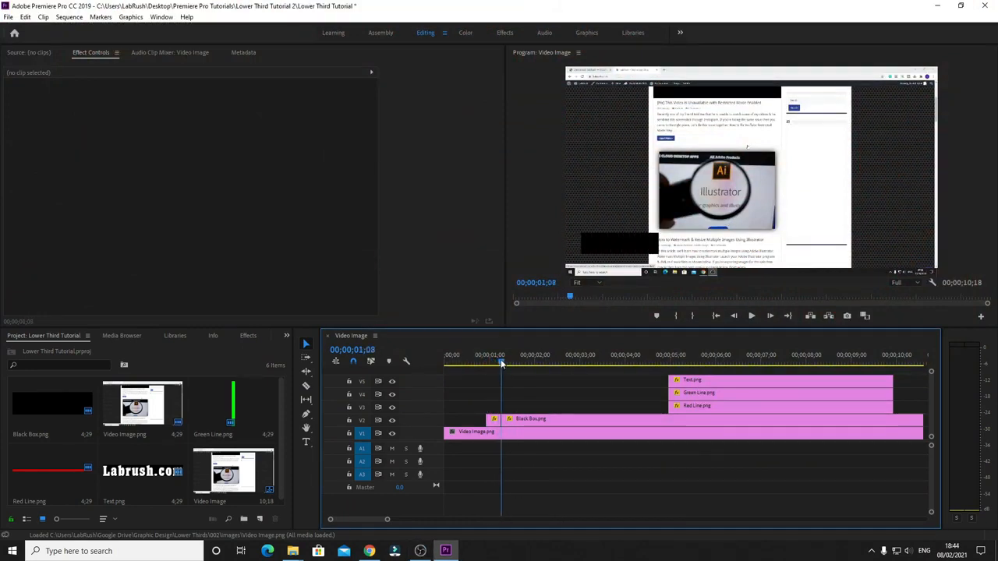
pyautogui.click(707, 406)
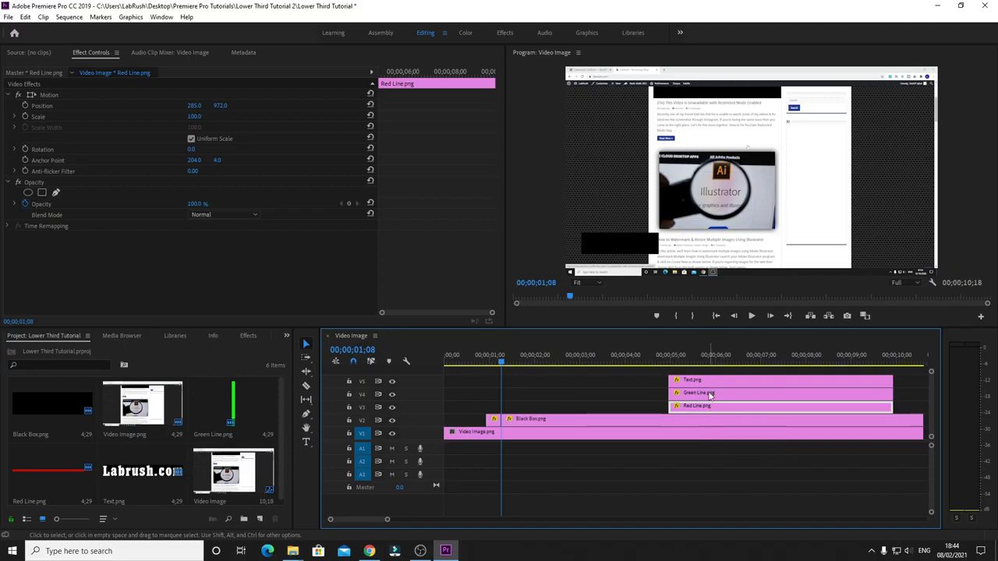
pyautogui.moveTo(707, 410); pyautogui.dragTo(543, 413)
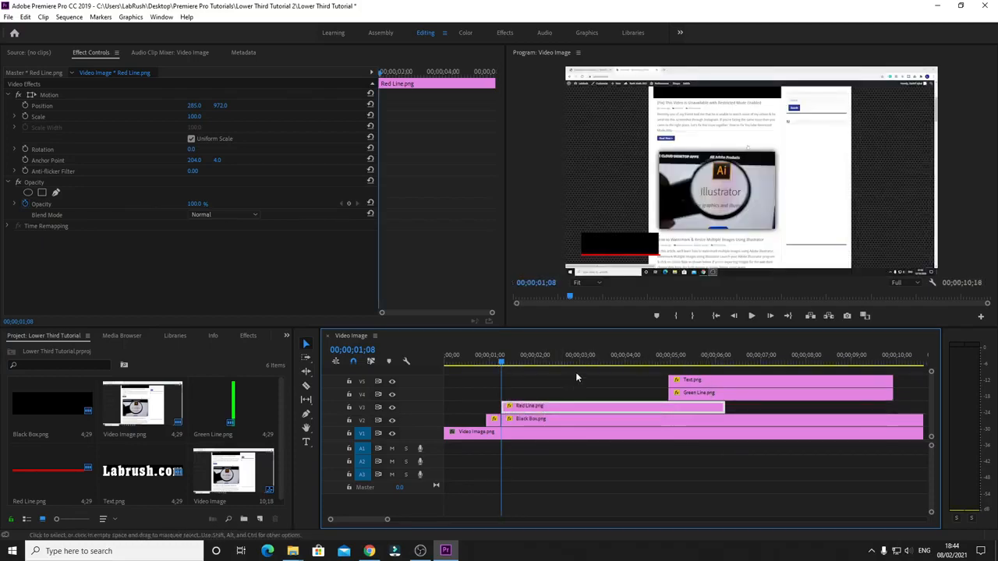
# Advance the playhead a few frames past the start of the Red Line.png clip
pyautogui.moveTo(502, 365)
pyautogui.mouseDown()
pyautogui.moveTo(471, 363)
pyautogui.moveTo(503, 365)
pyautogui.mouseUp()
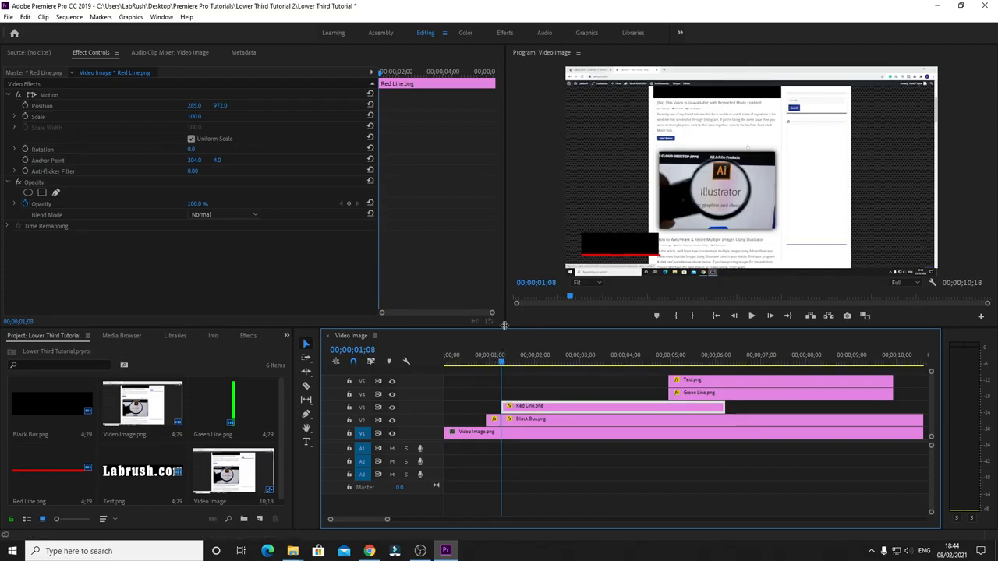
pyautogui.hotkey('shift', 'Right')
pyautogui.hotkey('shift', 'Right')
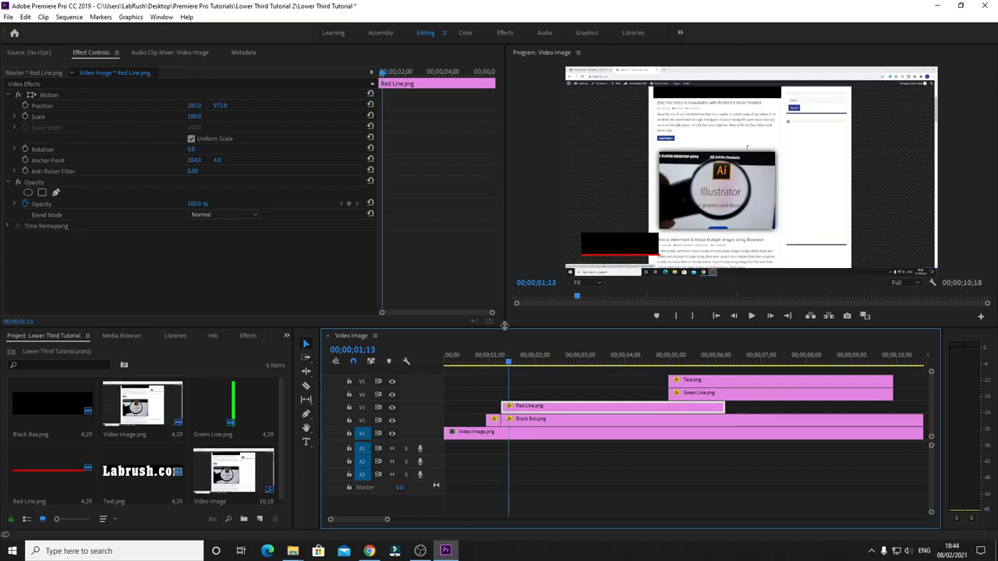